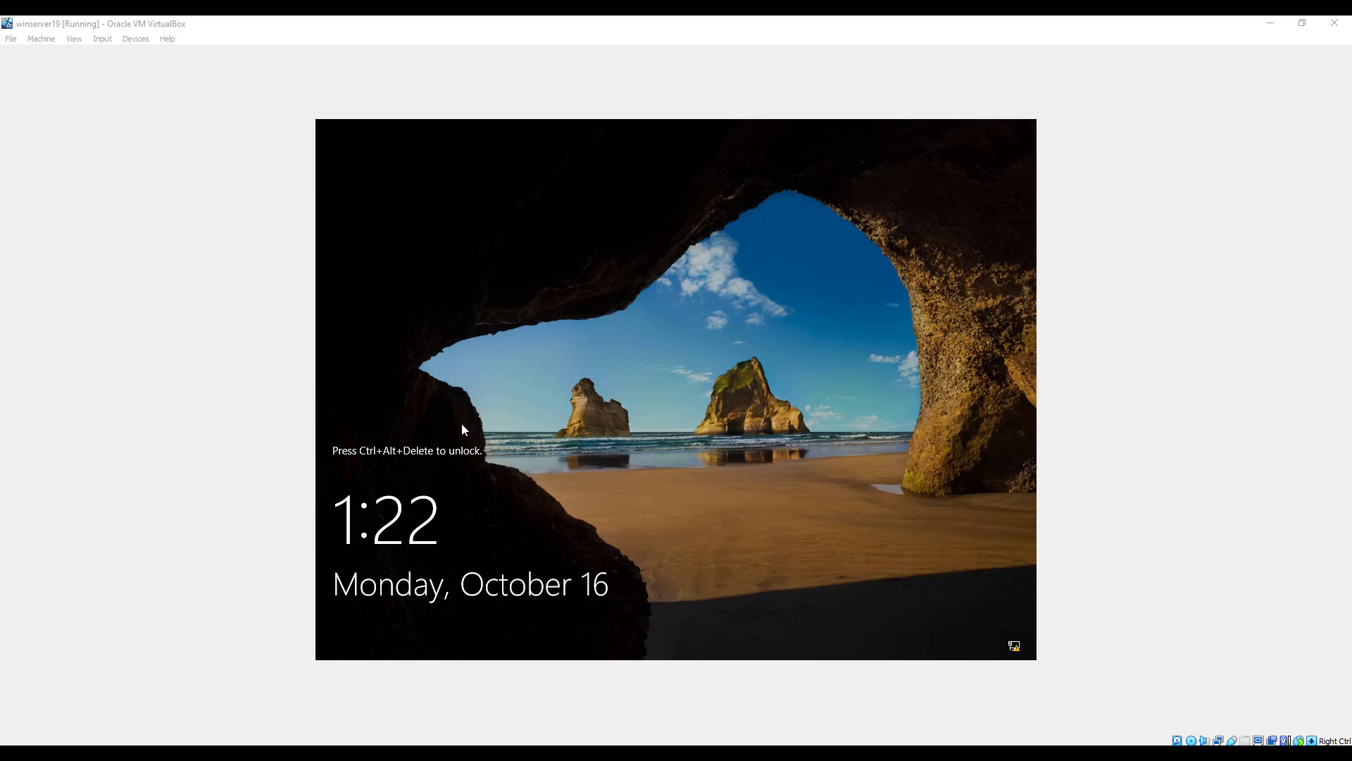
# Unlock the Windows Server virtual machine and sign in as the domain Administrator with the account password.
pyautogui.click(580, 424)
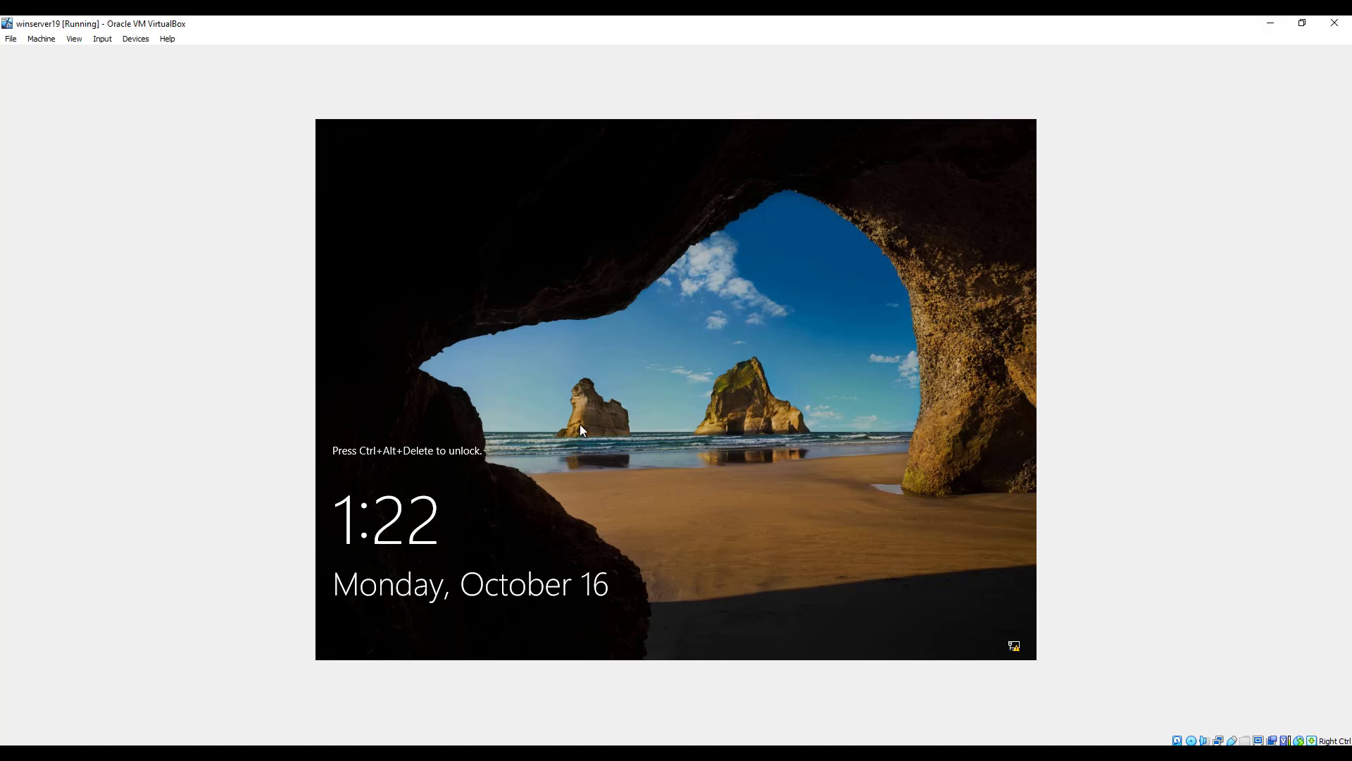
pyautogui.hotkey('ctrl', 'alt', 'Delete')
pyautogui.write('P')
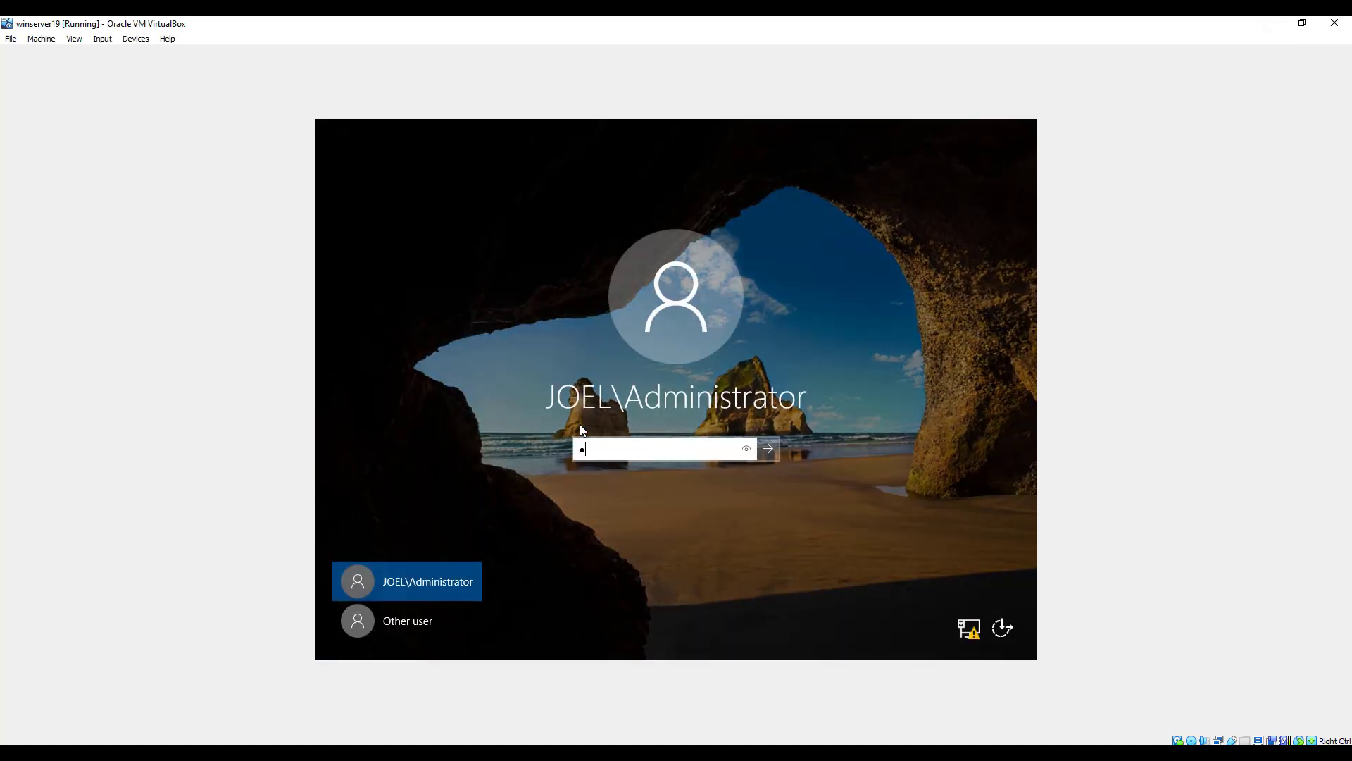
pyautogui.press('Return')
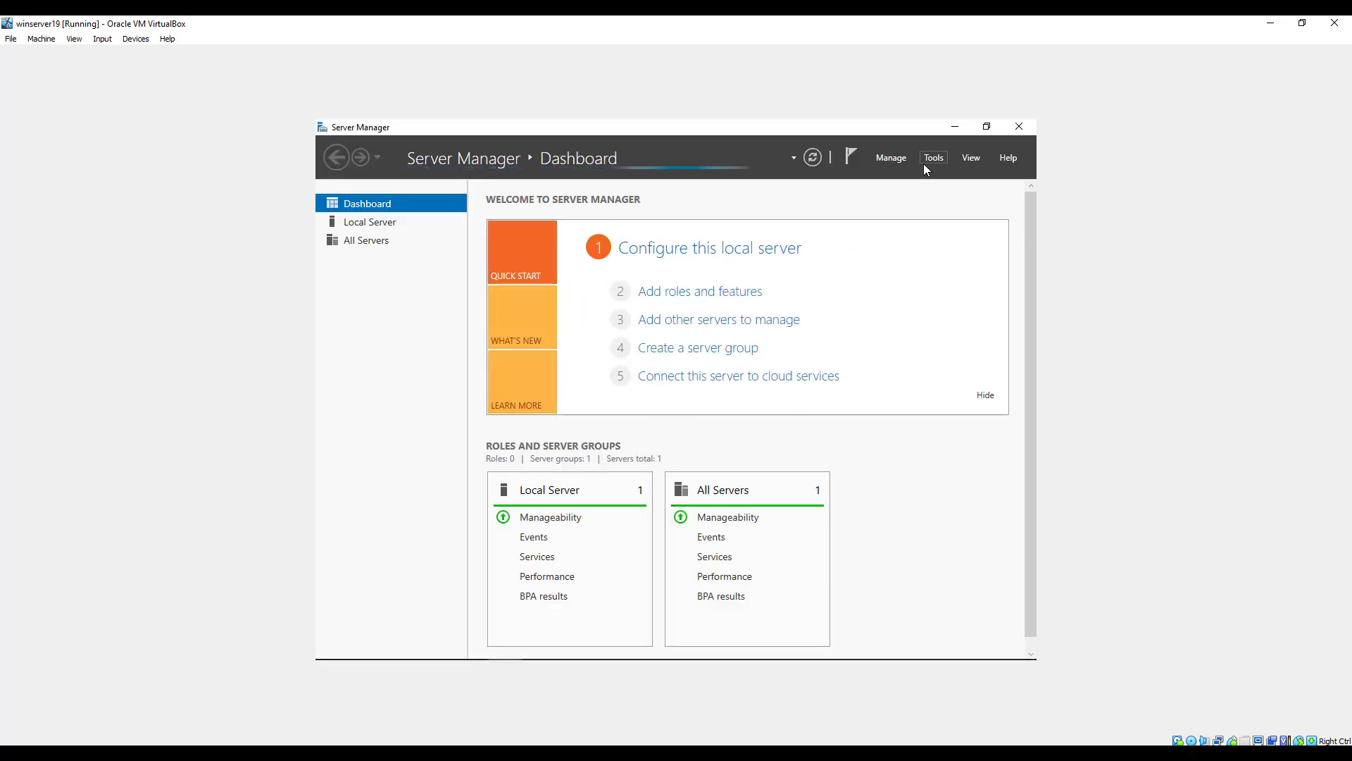
# Start adding roles and features, using a role-based or feature-based installation on the preselected destination server.
pyautogui.click(893, 162)
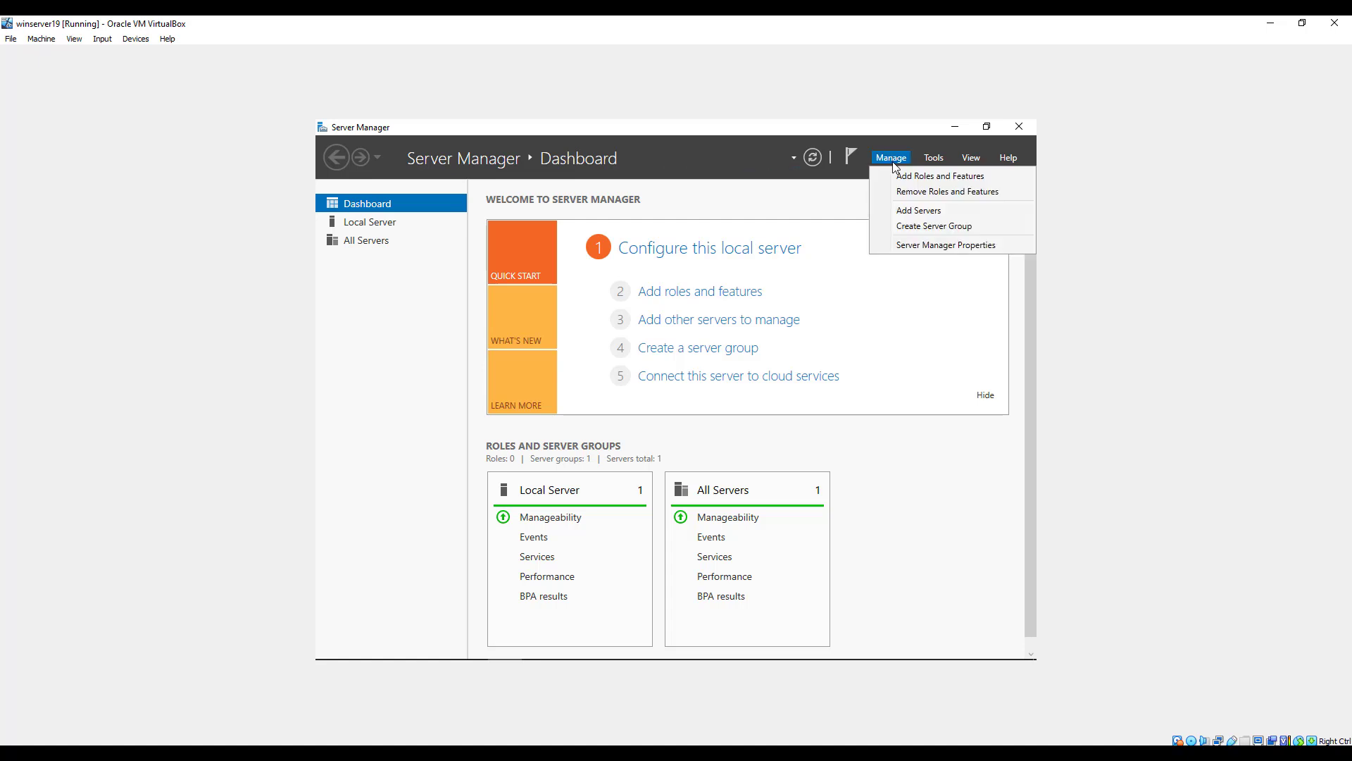
pyautogui.click(906, 179)
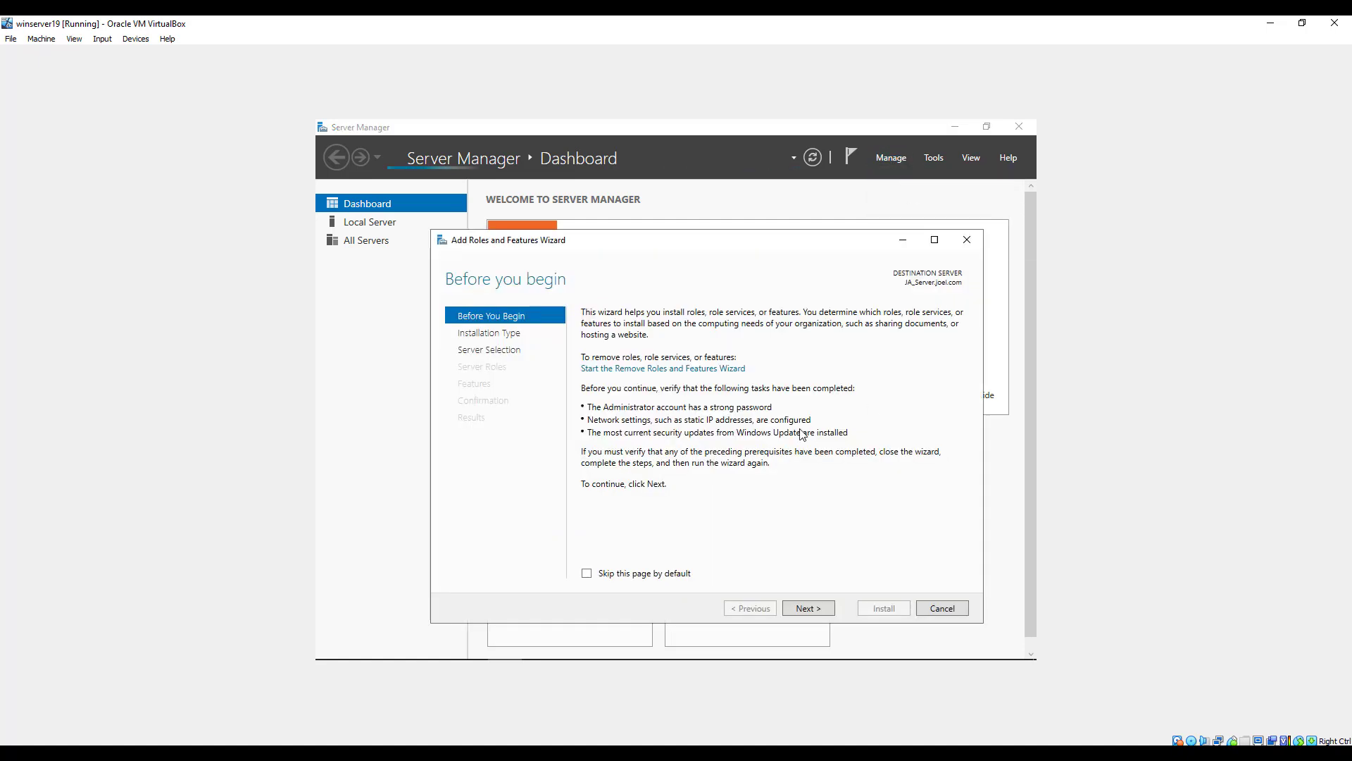
pyautogui.click(819, 609)
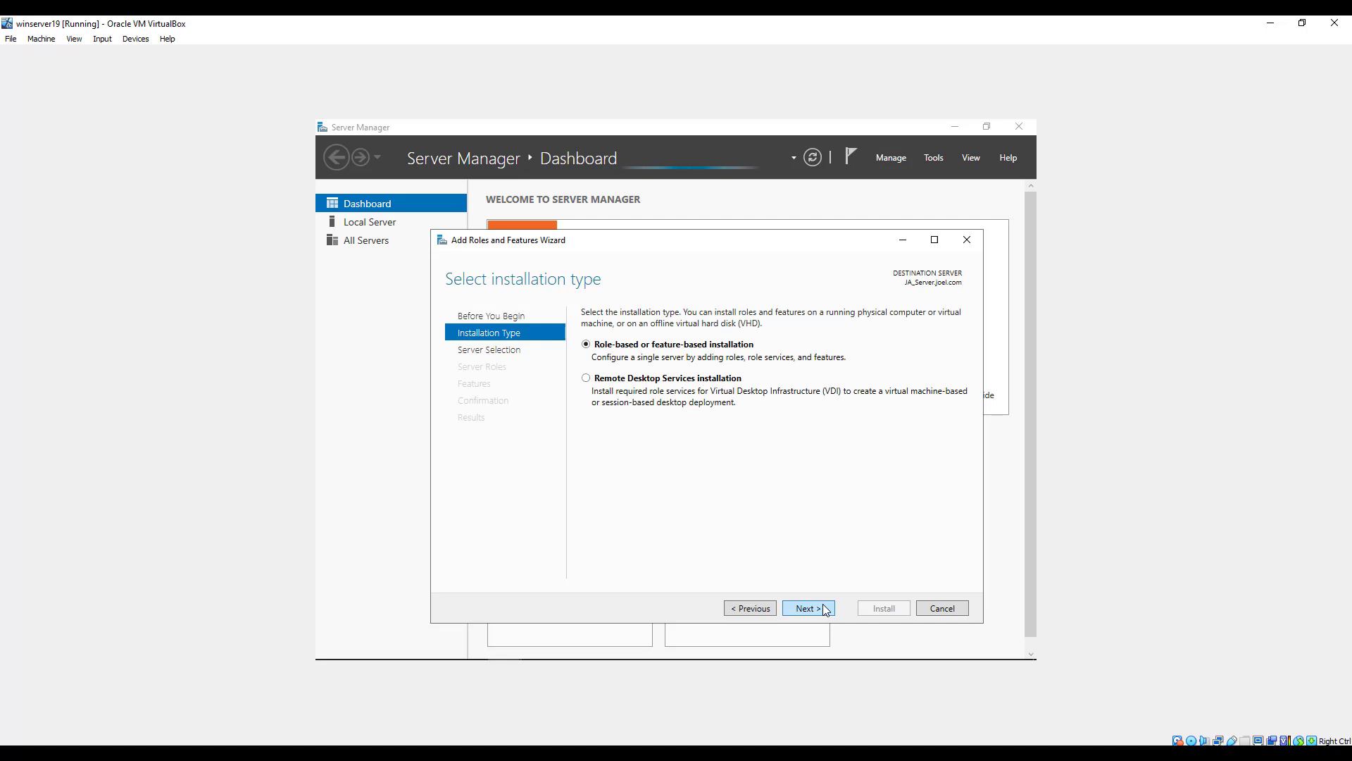
pyautogui.click(820, 608)
pyautogui.click(819, 609)
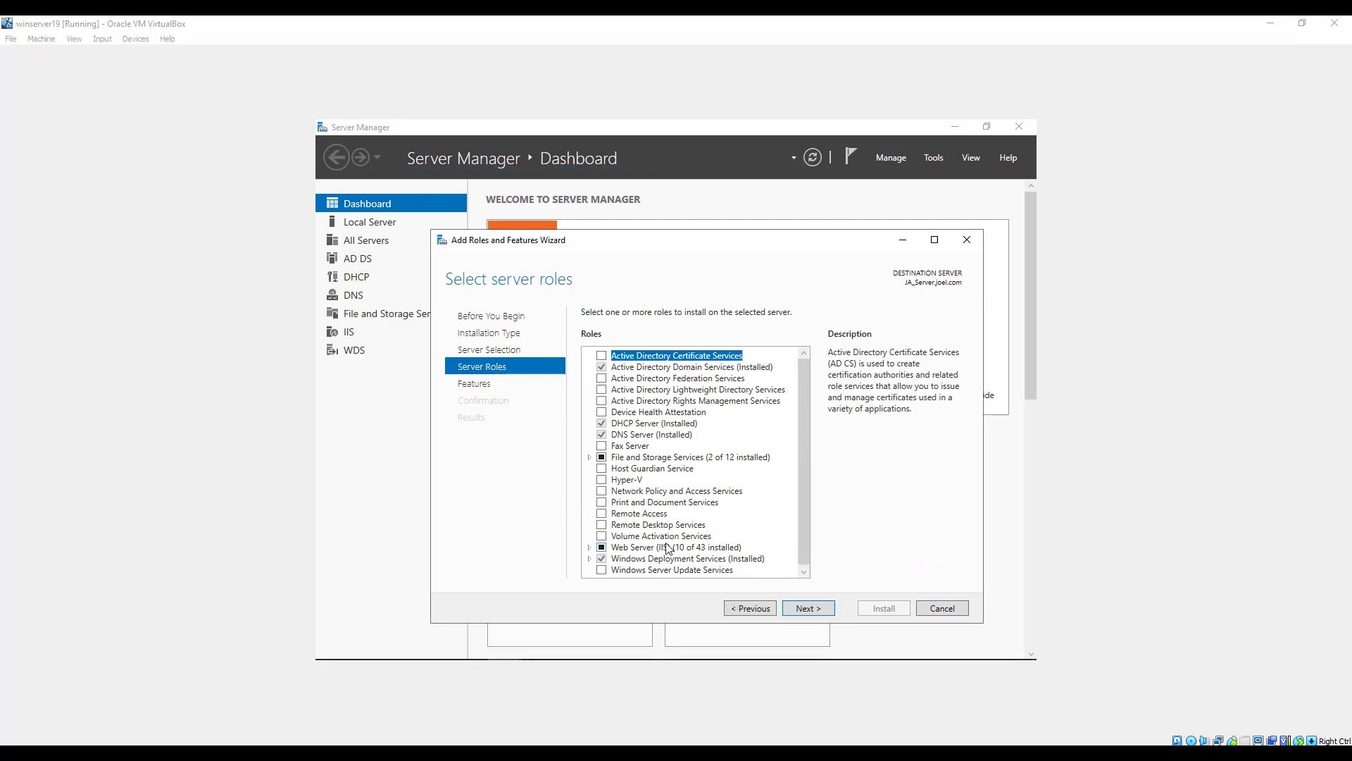
# Select the Remote Access role with the DirectAccess and VPN (RAS) role service and its required management features.
pyautogui.click(602, 514)
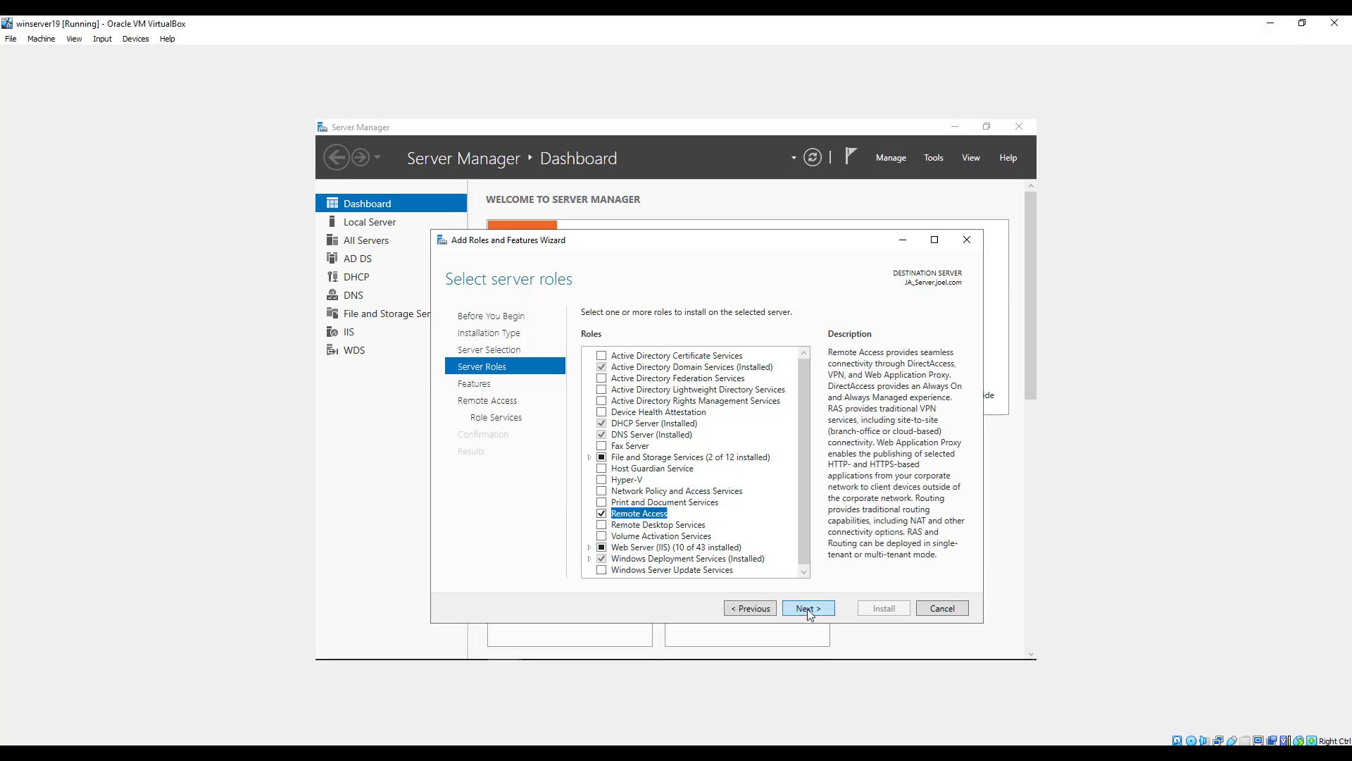
pyautogui.click(808, 610)
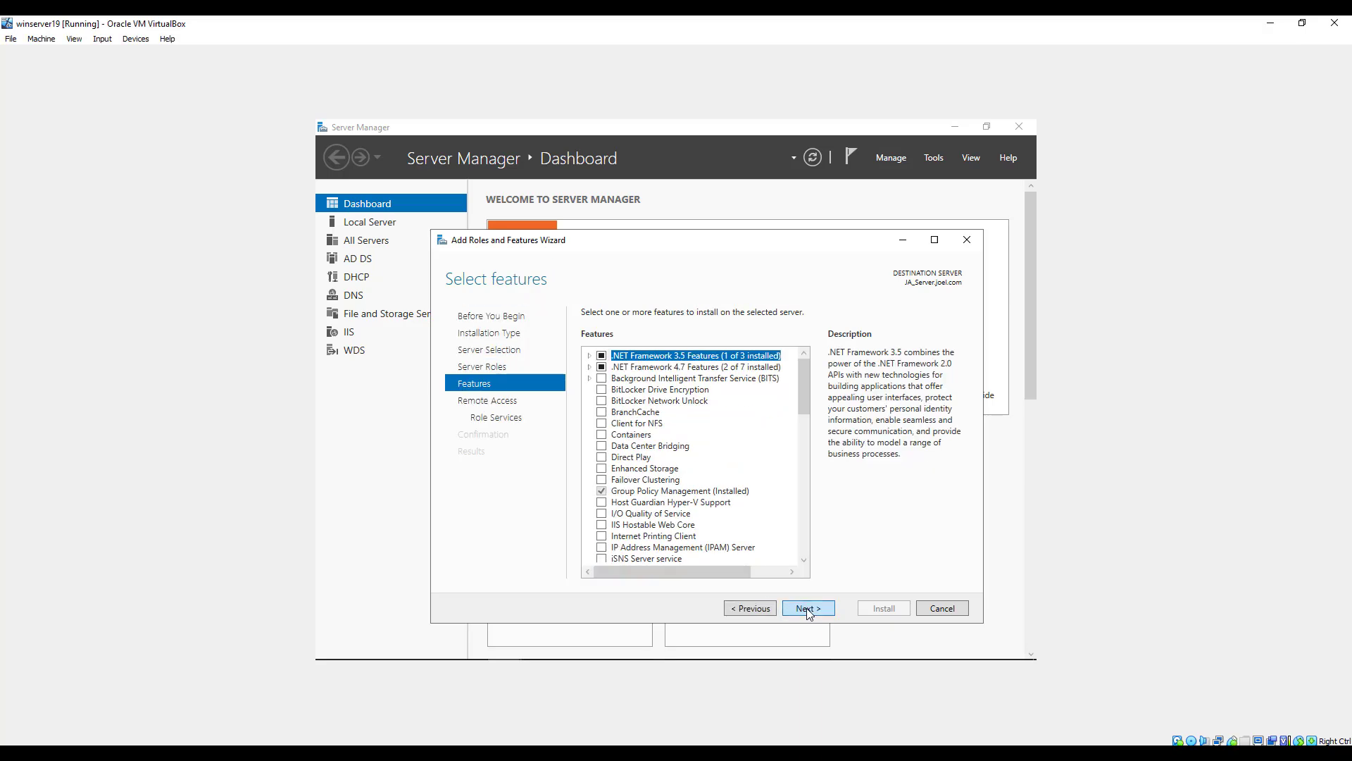
pyautogui.click(808, 610)
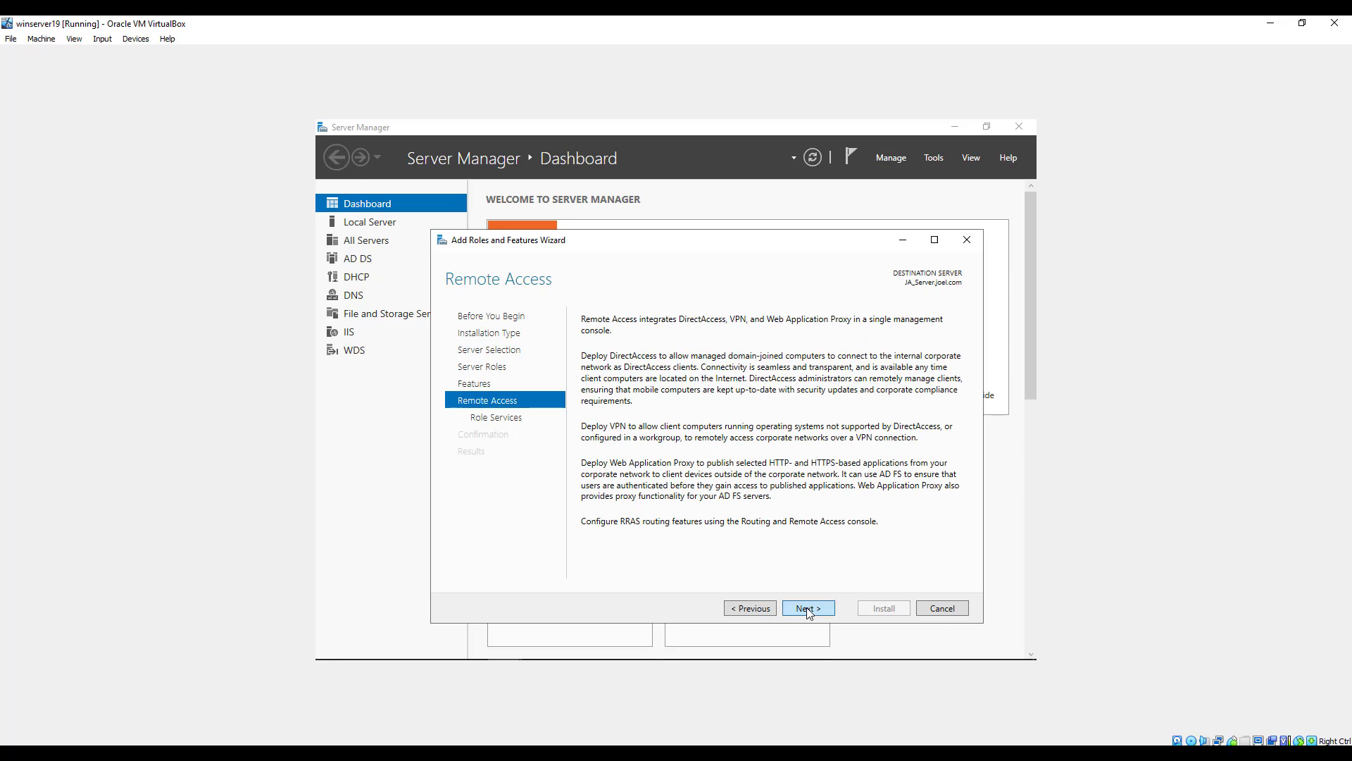
pyautogui.click(808, 609)
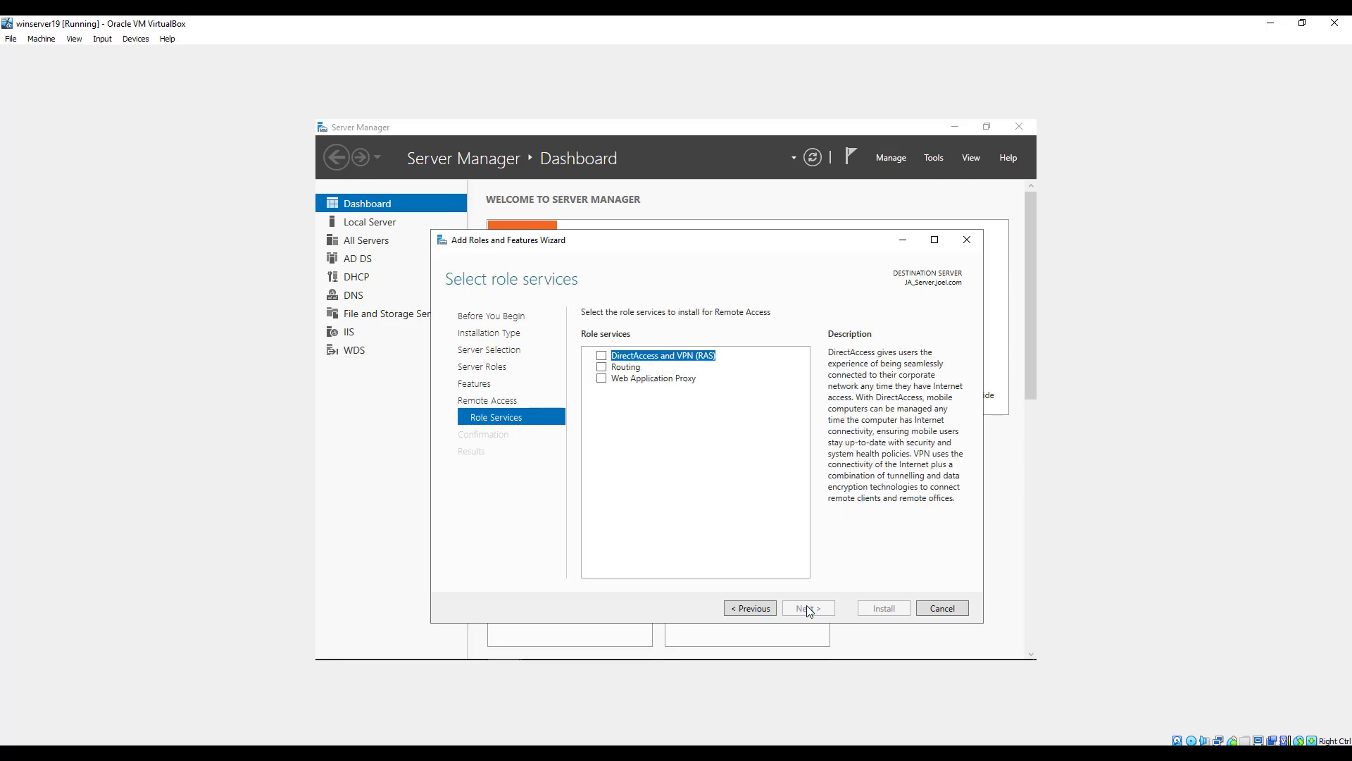
pyautogui.click(602, 356)
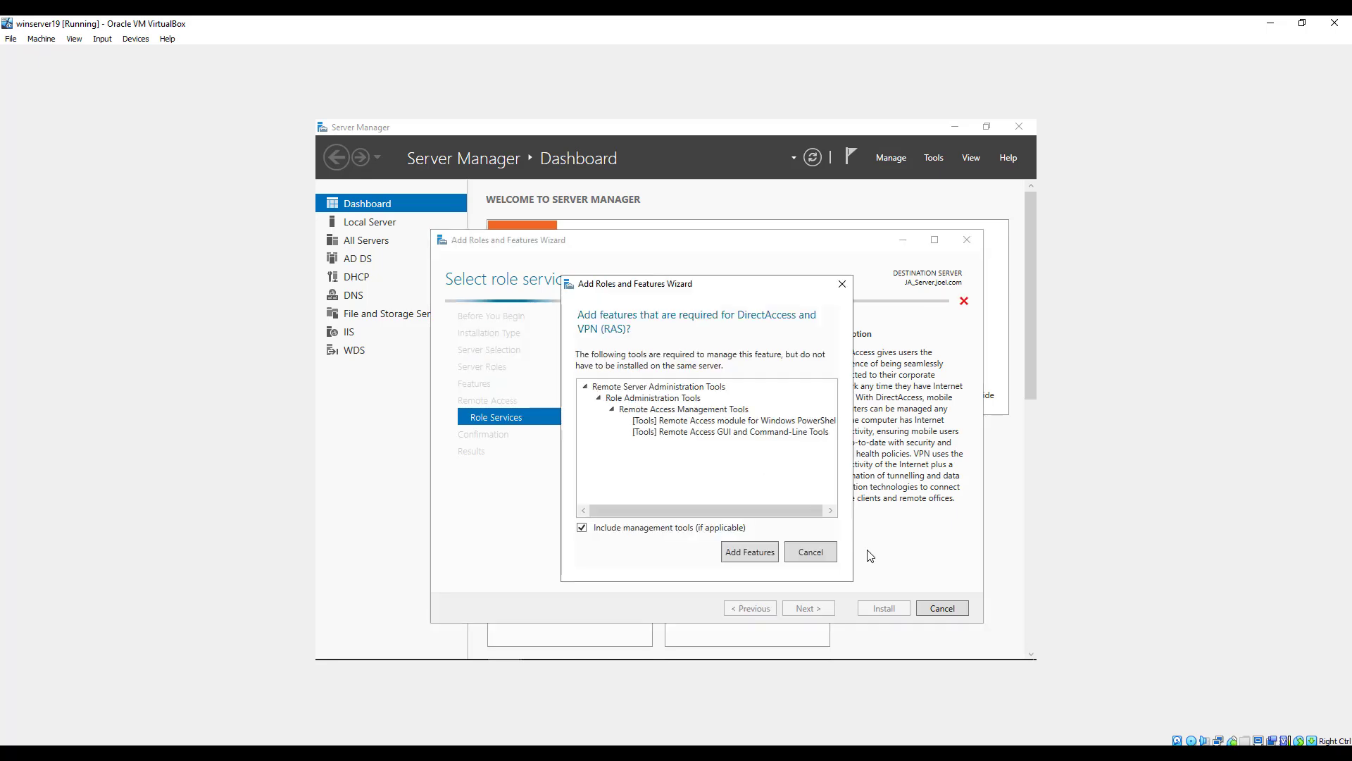
pyautogui.click(748, 553)
pyautogui.click(797, 608)
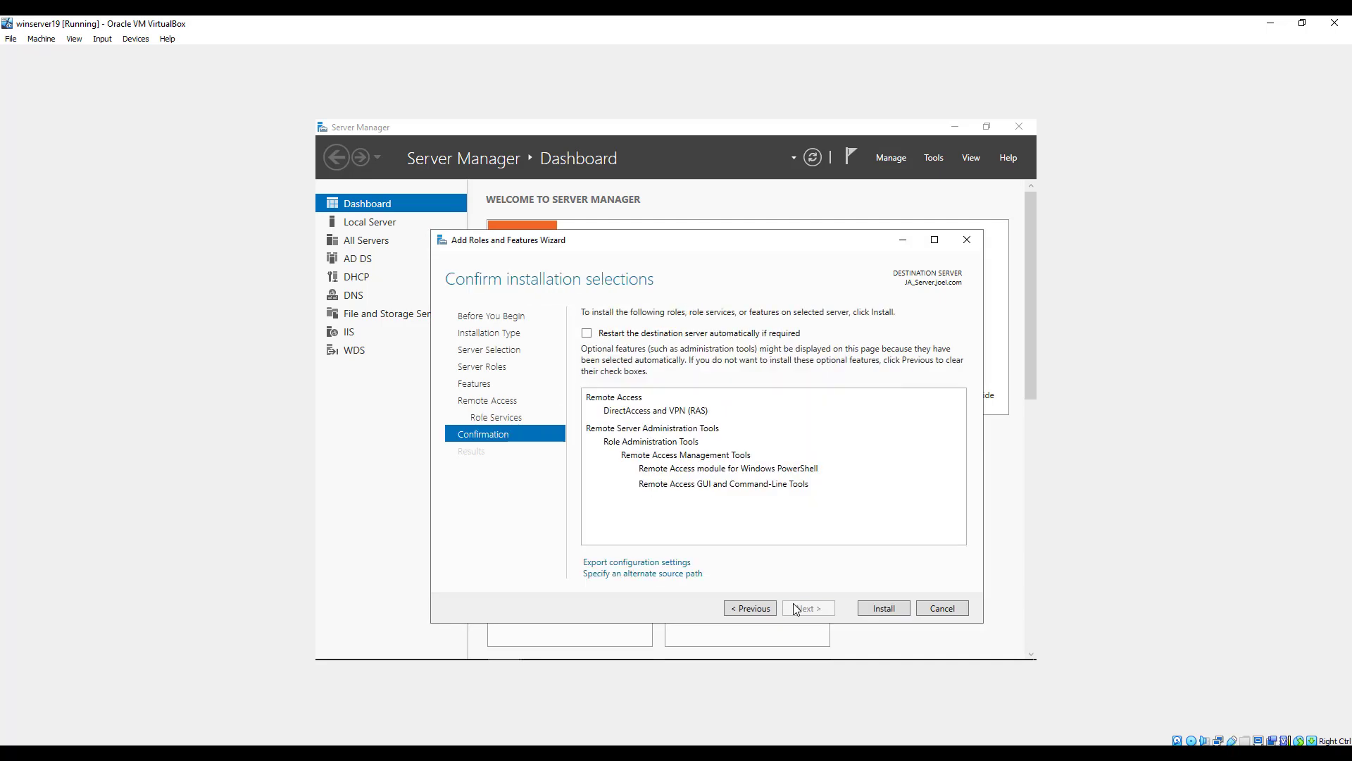
# Allow the destination server to restart automatically if required and install the selected role.
pyautogui.click(587, 332)
pyautogui.click(714, 445)
pyautogui.click(880, 609)
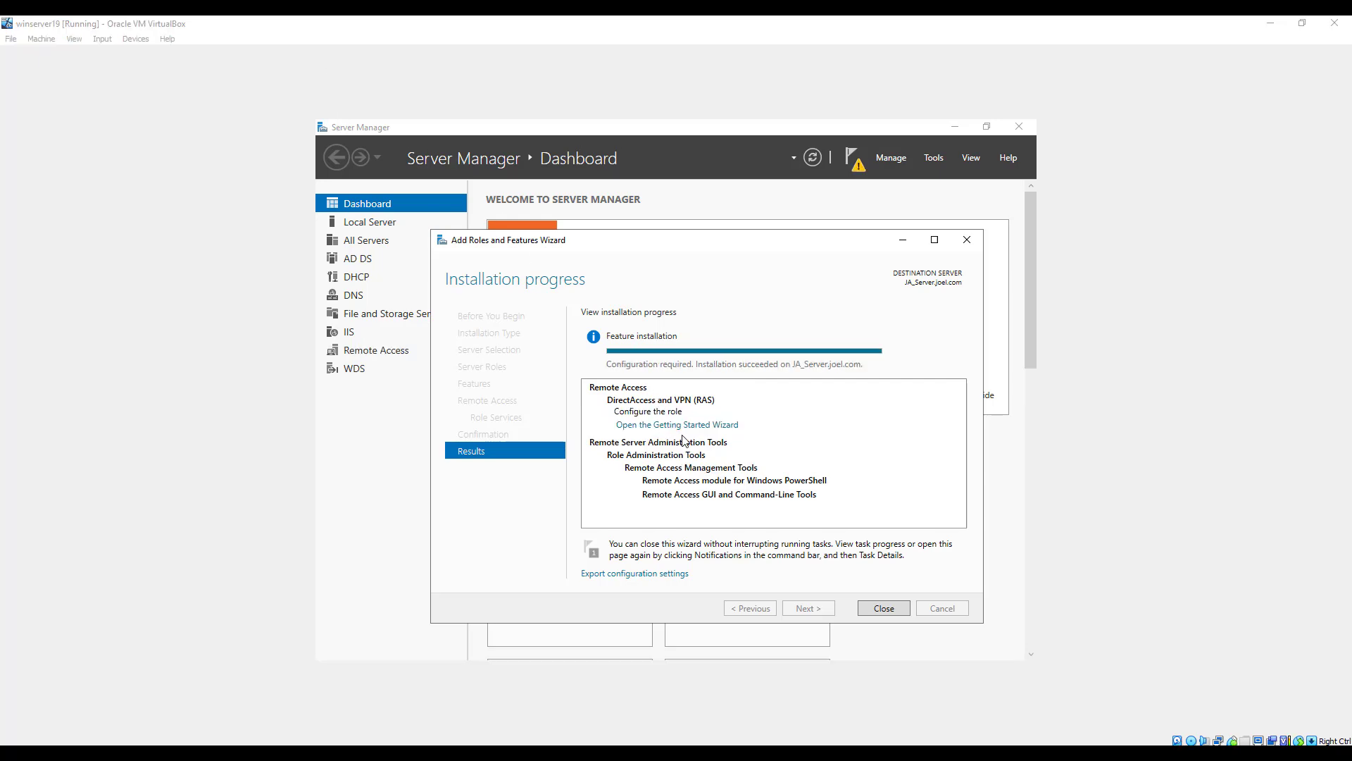
# Open the Remote Access Getting Started Wizard from the installation results and choose to deploy VPN only.
pyautogui.click(687, 429)
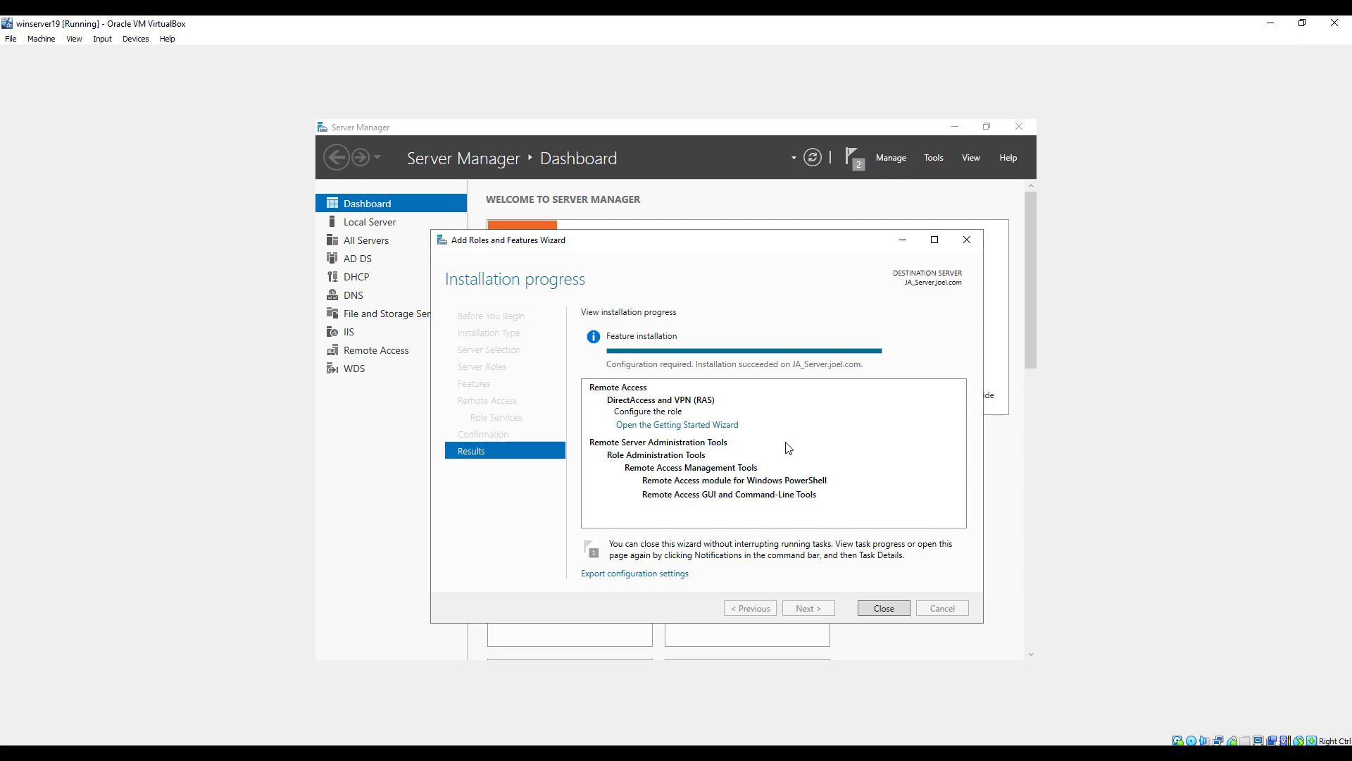
pyautogui.click(709, 427)
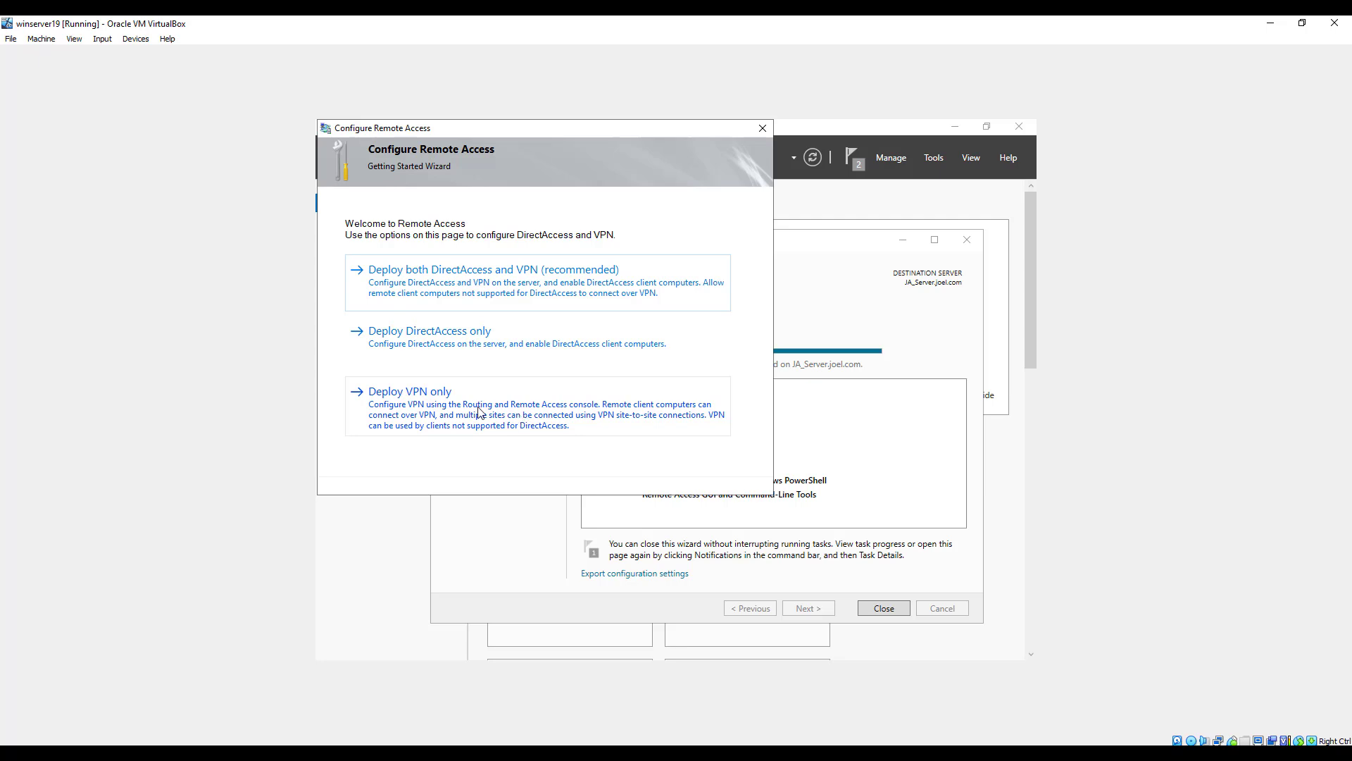
pyautogui.click(426, 408)
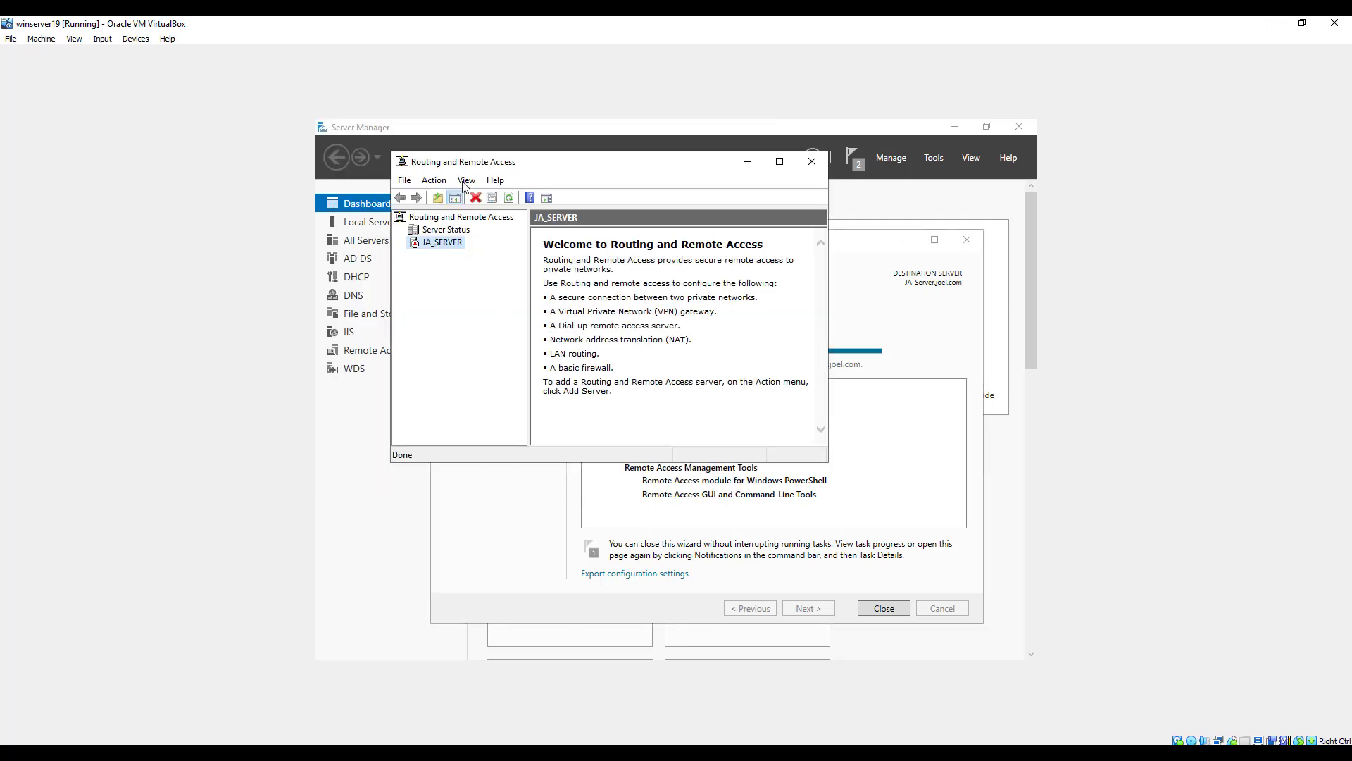
# Set up Routing and Remote Access on JA_SERVER with a custom configuration that enables only VPN access.
pyautogui.moveTo(464, 166); pyautogui.dragTo(565, 208)
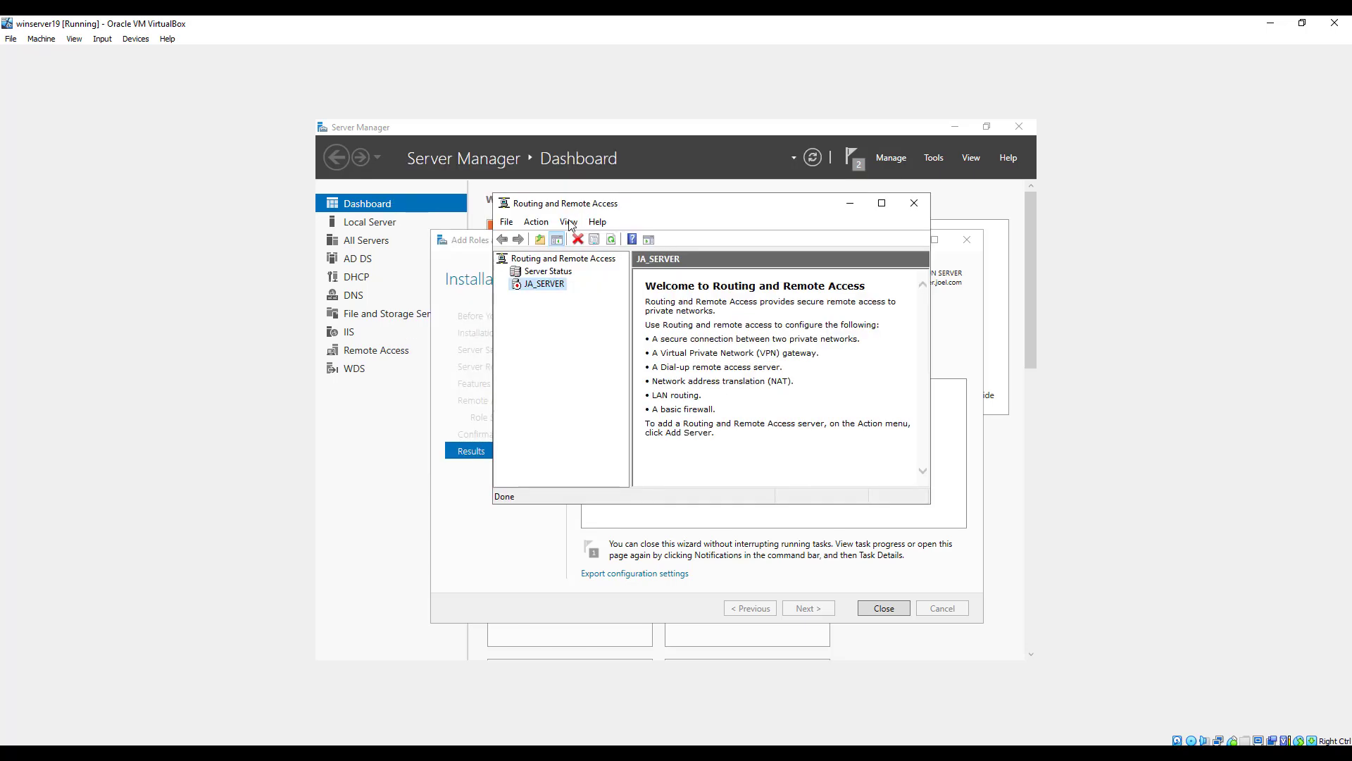
pyautogui.rightClick(540, 284)
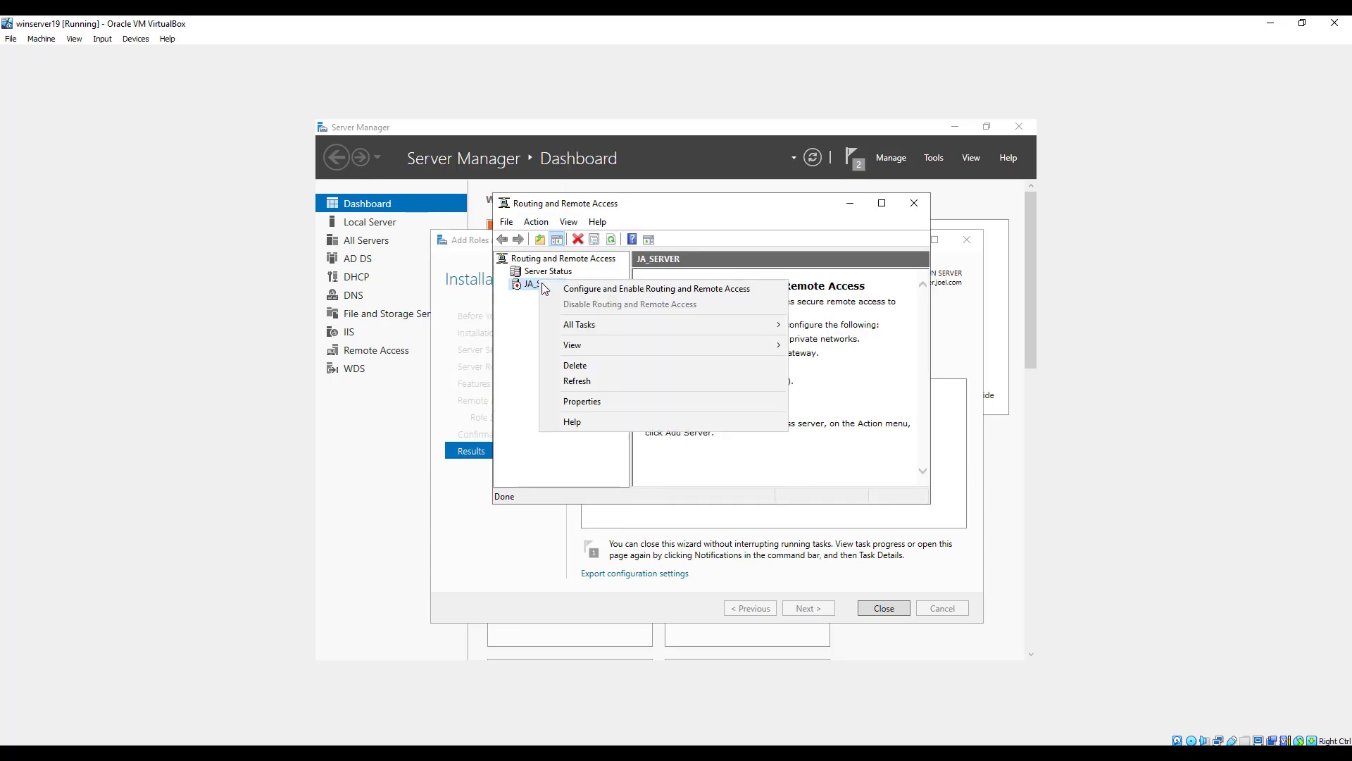
pyautogui.click(607, 293)
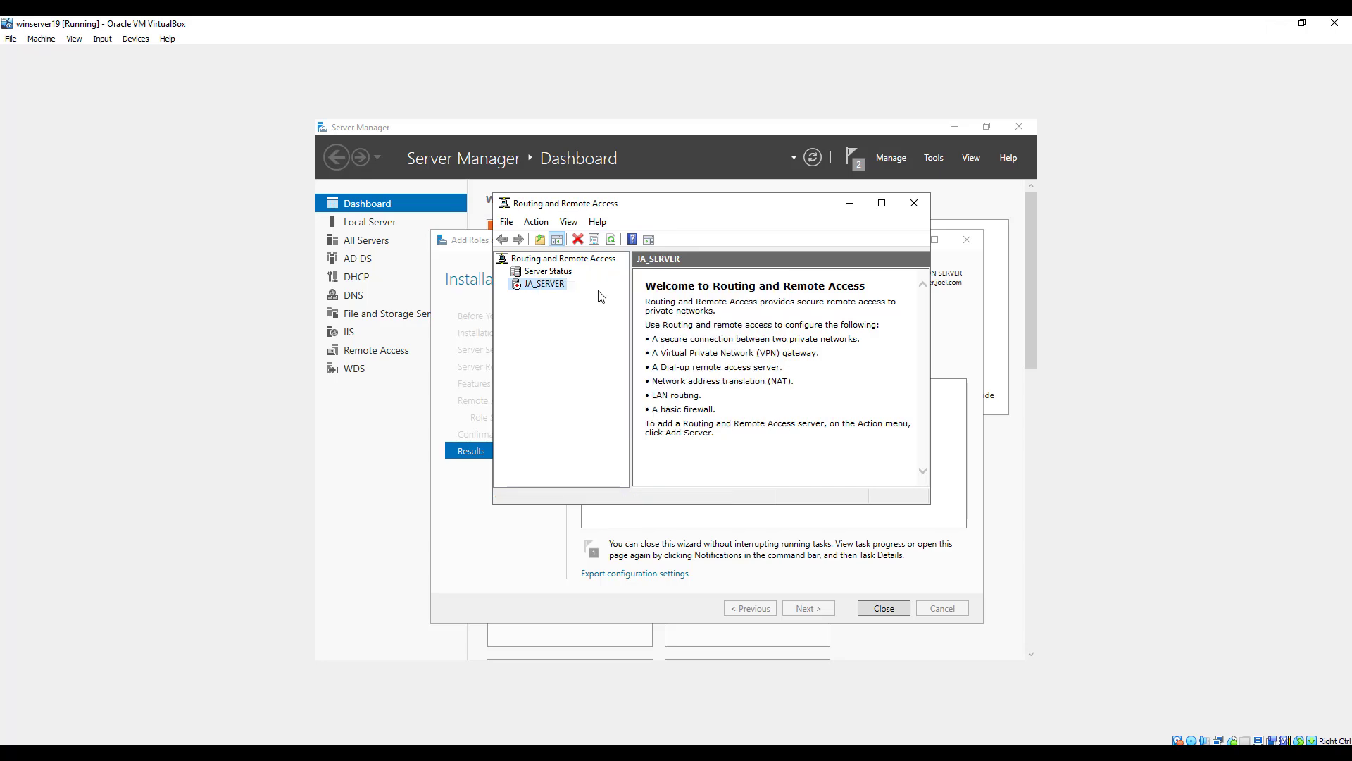
pyautogui.click(790, 476)
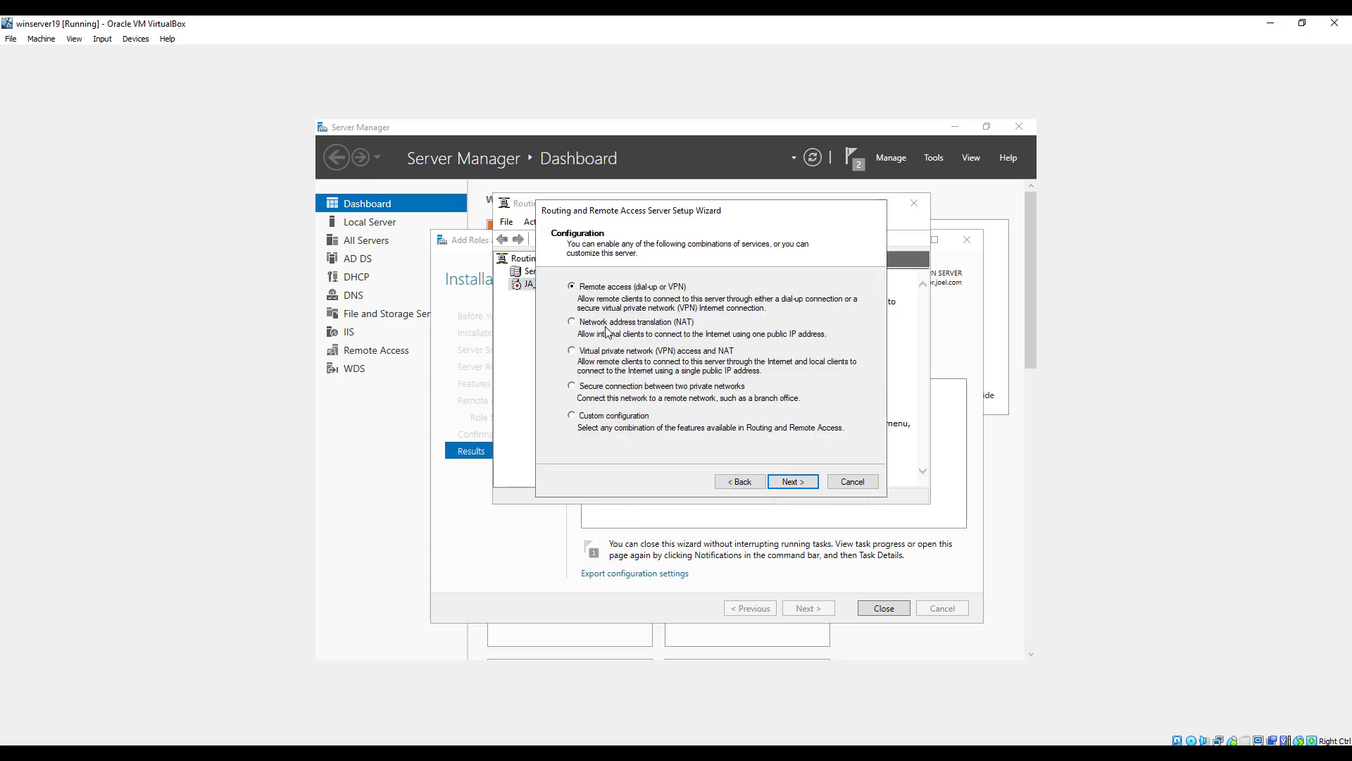
pyautogui.click(588, 421)
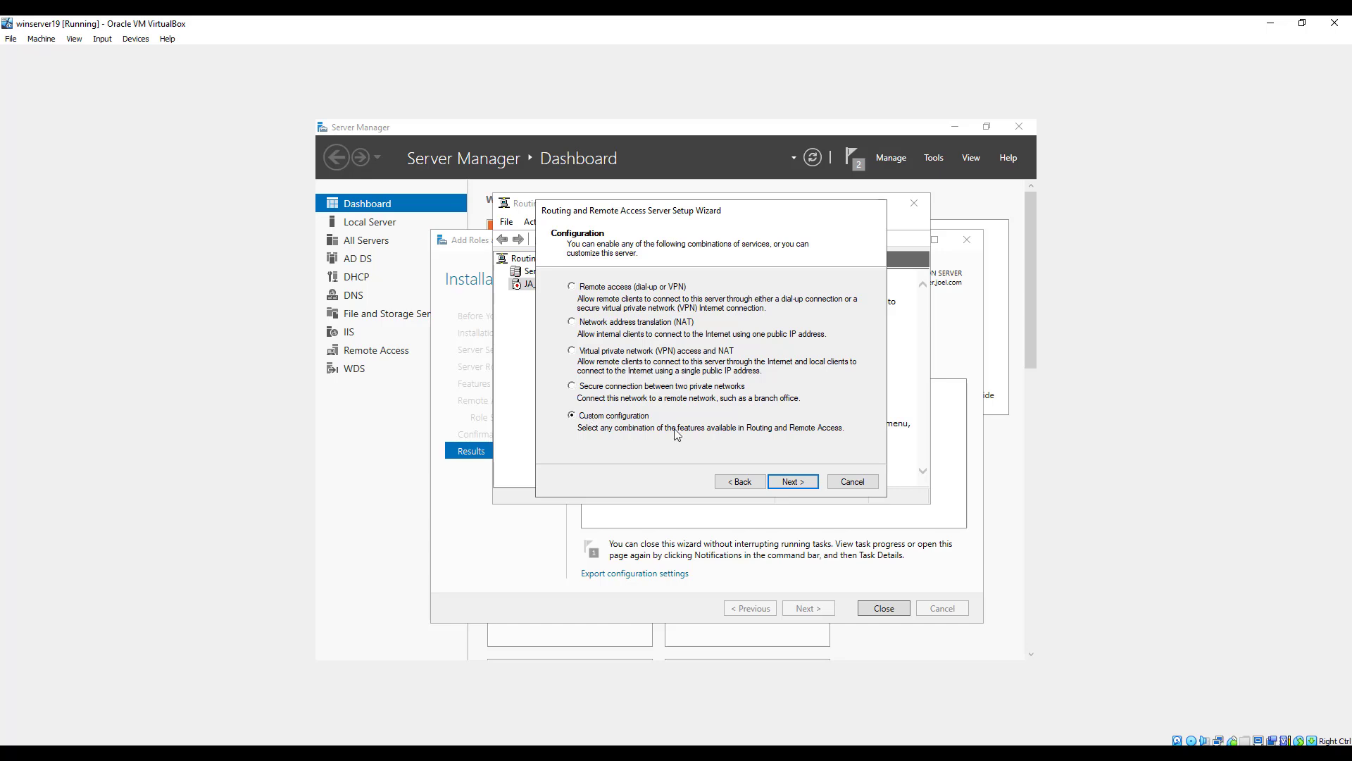
pyautogui.click(801, 484)
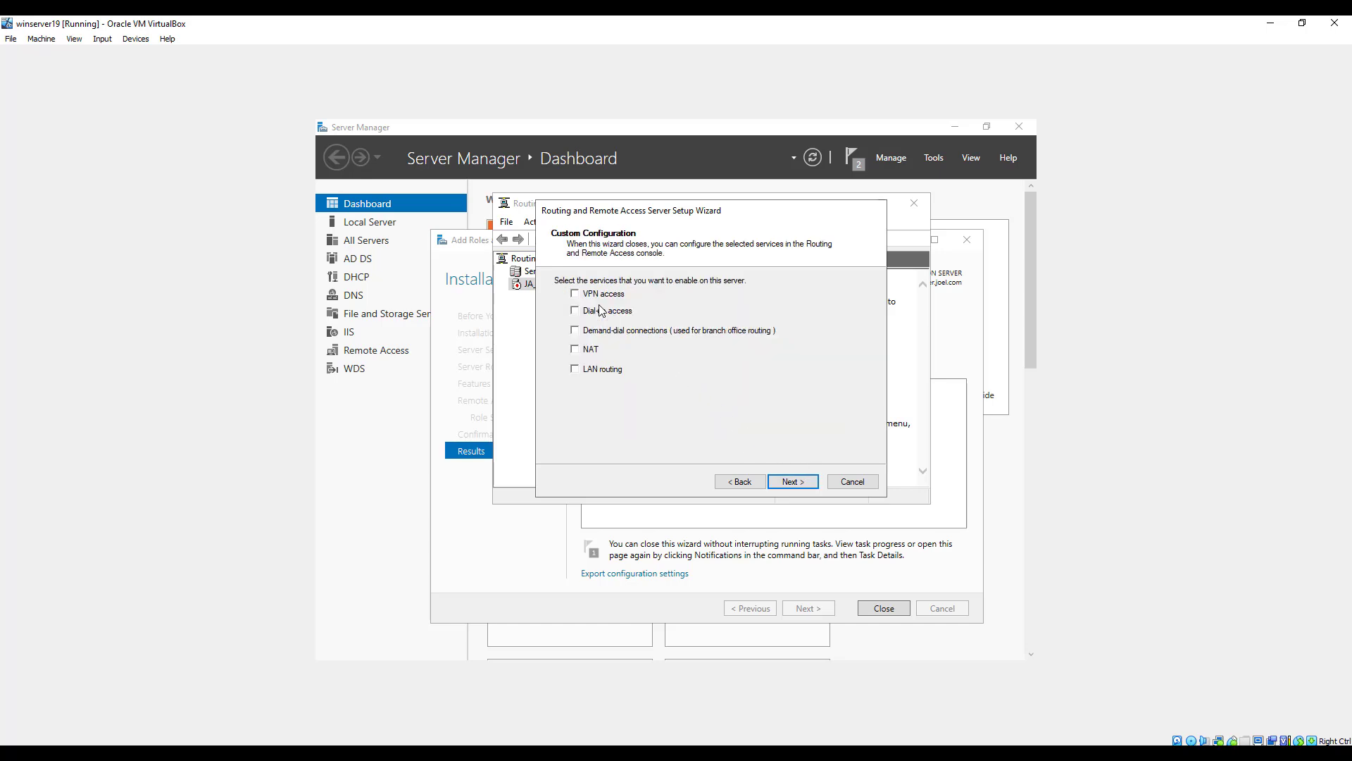
pyautogui.click(580, 295)
pyautogui.click(793, 483)
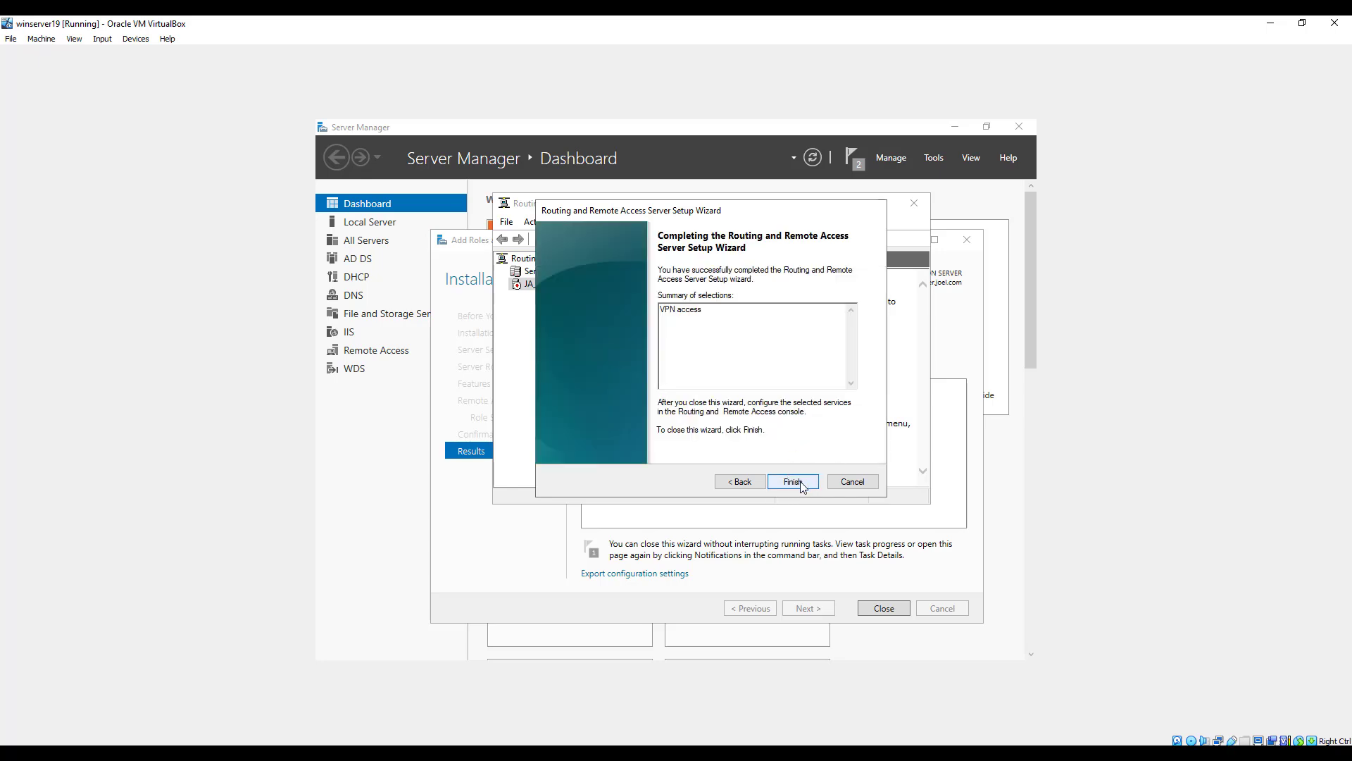
# Finish the Routing and Remote Access setup wizard and start the service.
pyautogui.click(801, 485)
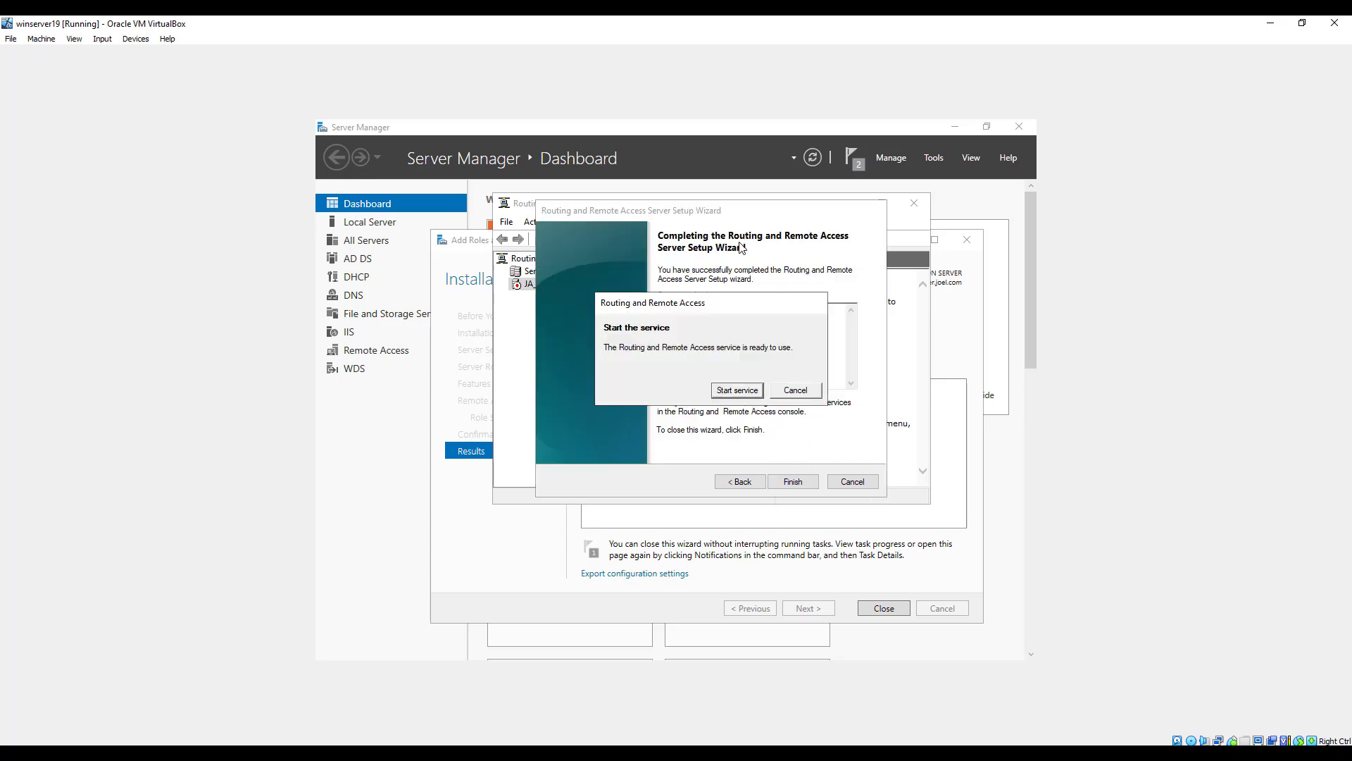
pyautogui.click(738, 391)
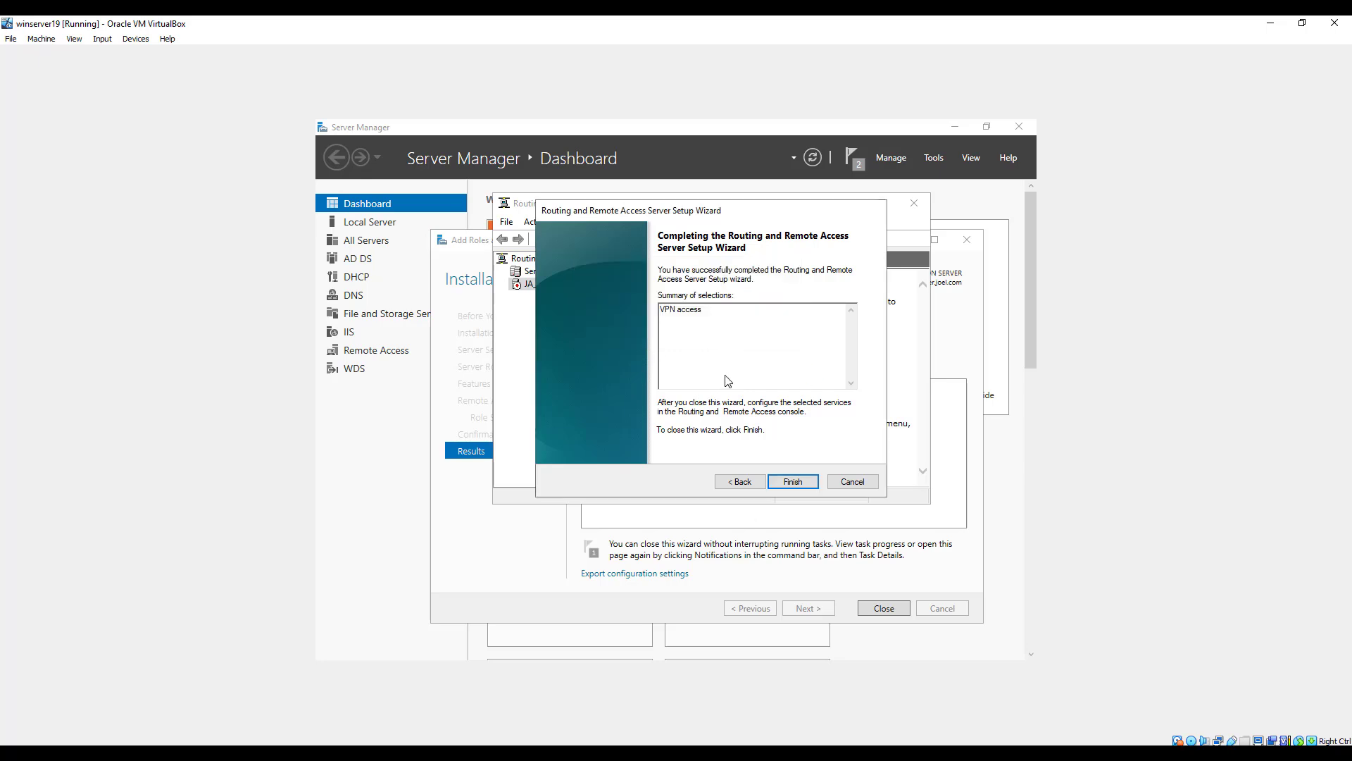
pyautogui.click(789, 481)
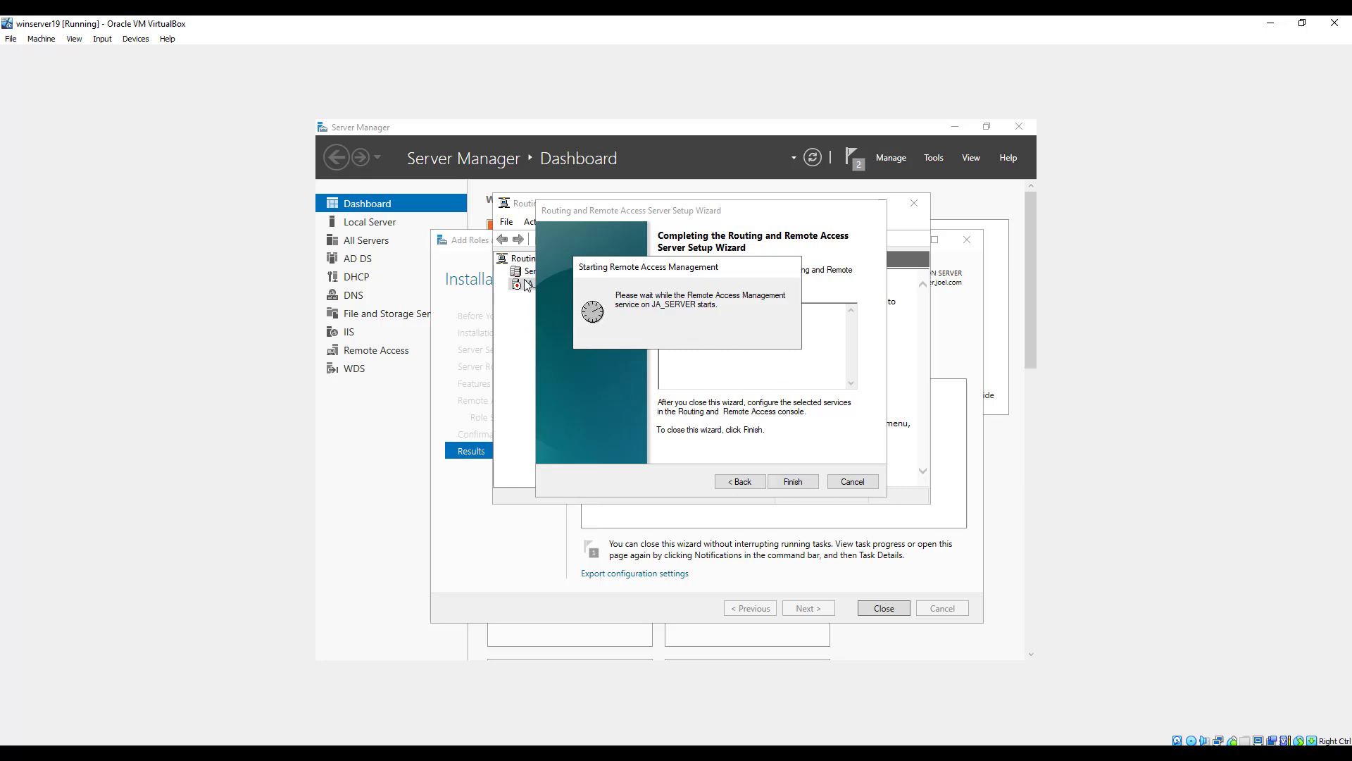
# Switch the IPv4 address assignment in the JA_SERVER properties to a static address pool.
pyautogui.click(501, 284)
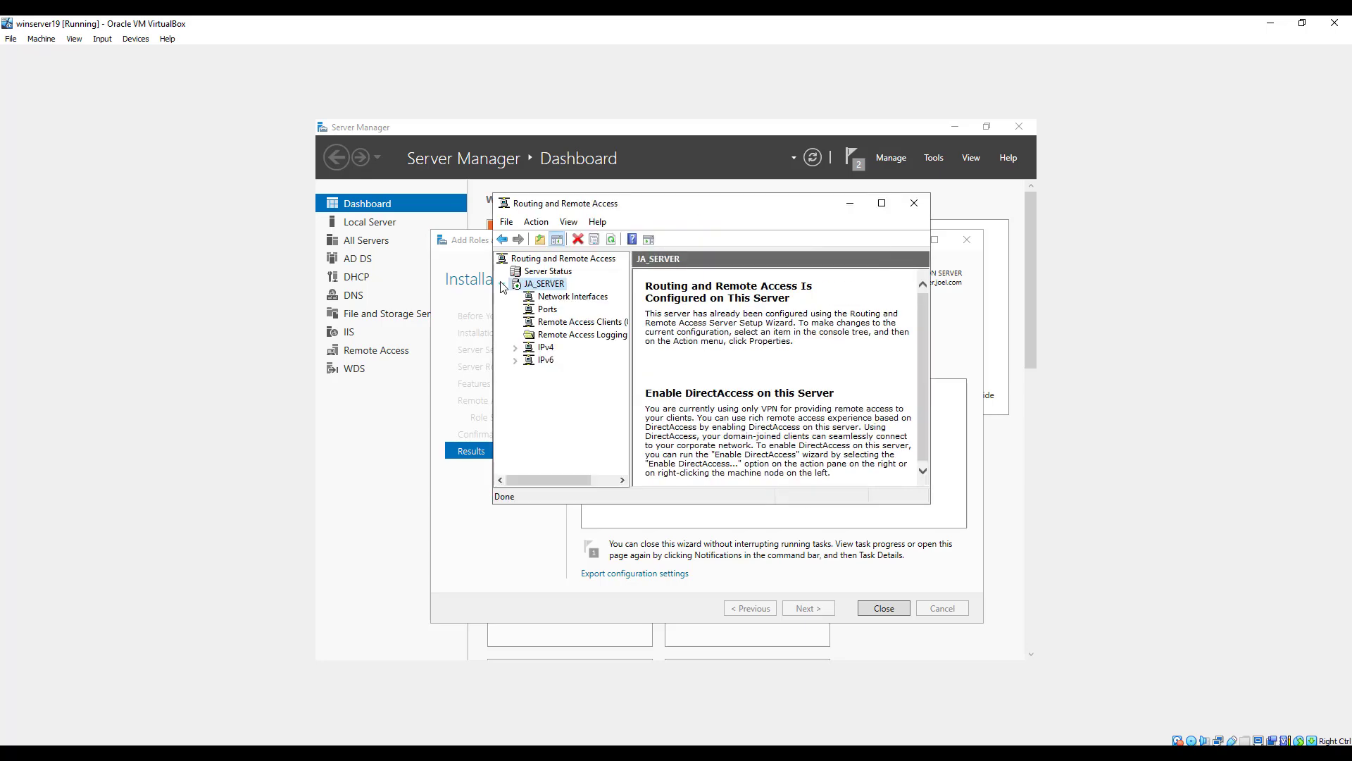
pyautogui.rightClick(547, 286)
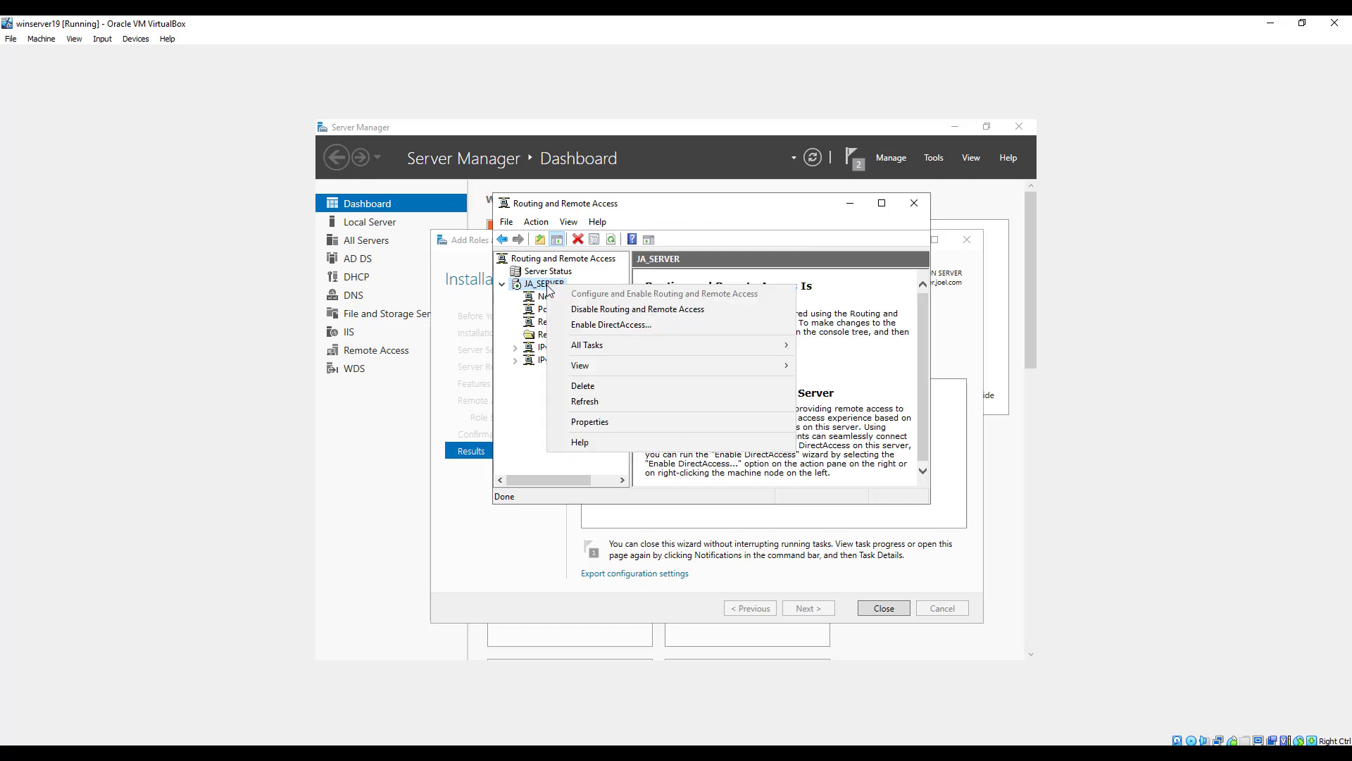
pyautogui.click(600, 426)
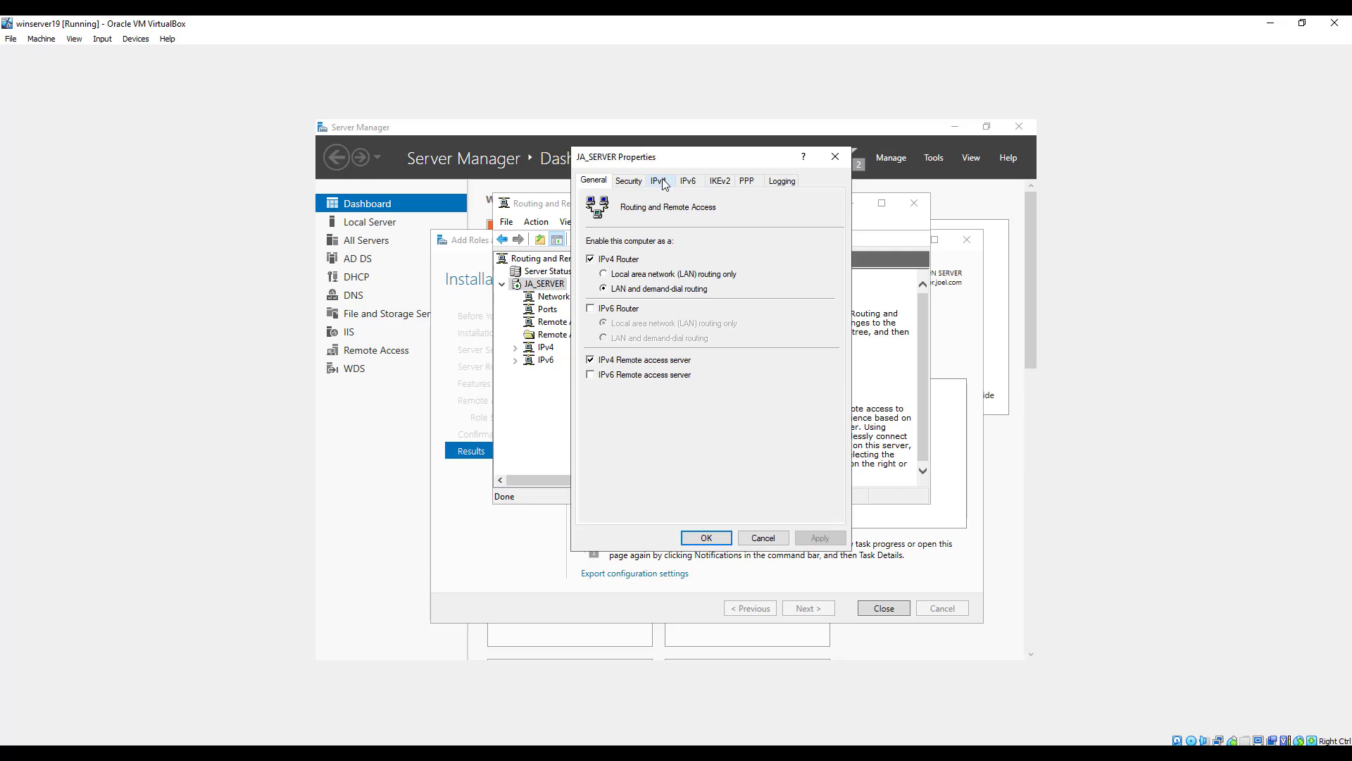
pyautogui.click(659, 181)
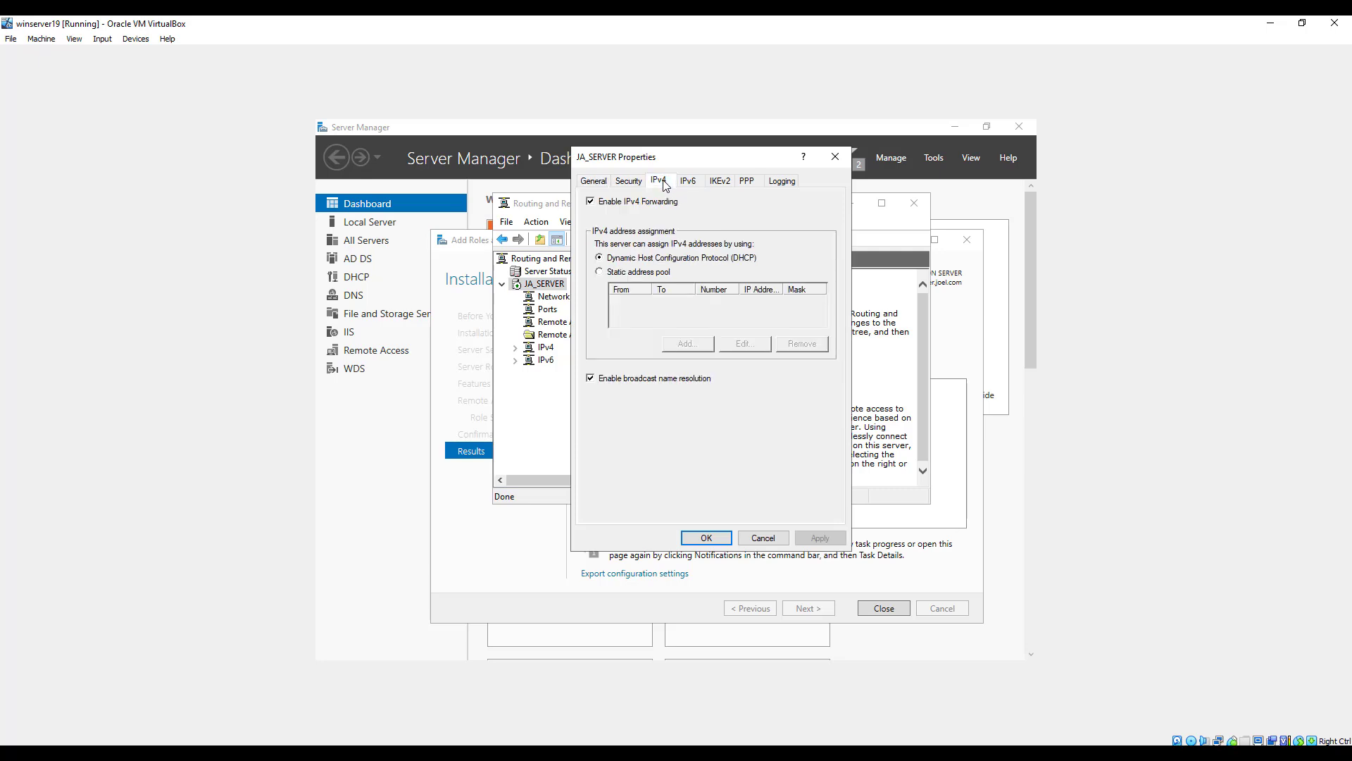
pyautogui.click(603, 273)
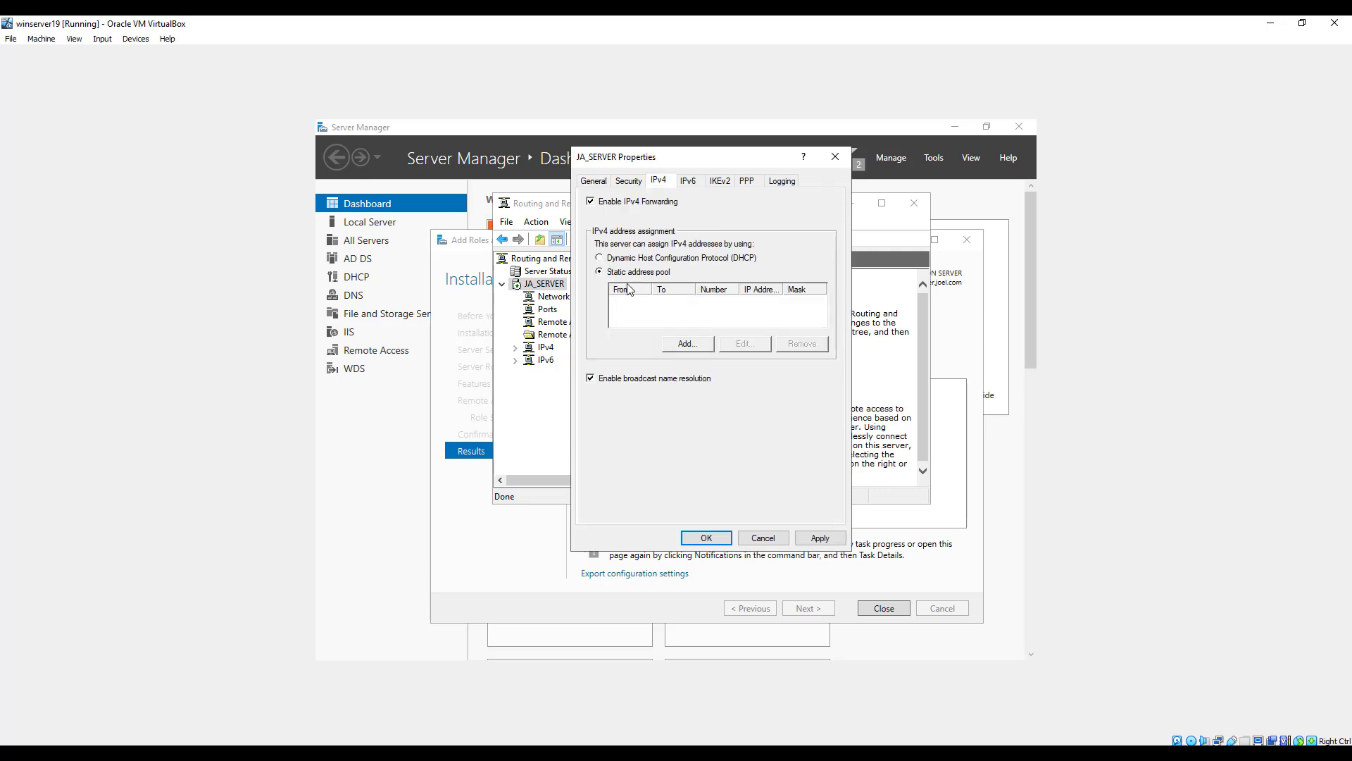
# Add an IPv4 range of 11 addresses starting at 192.168.1.10 to the static pool and apply the server properties.
pyautogui.click(686, 345)
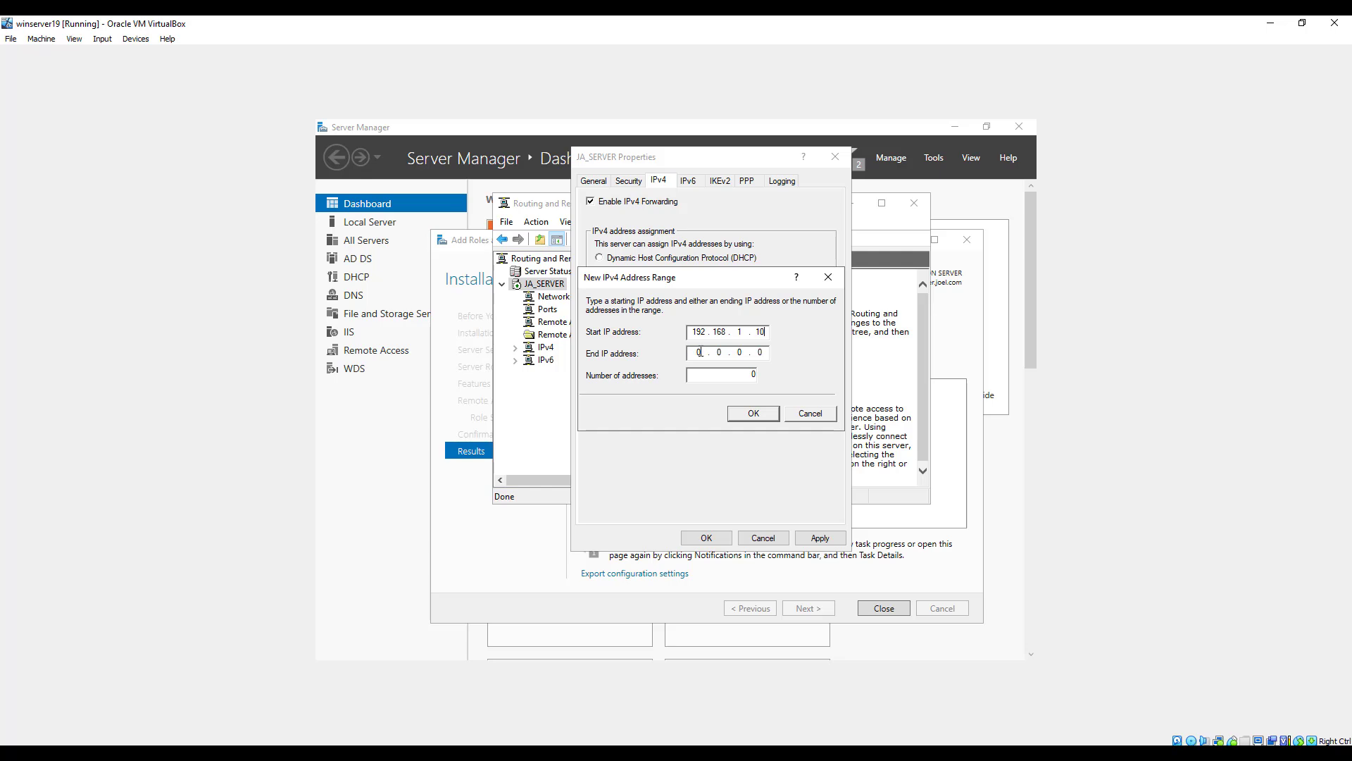
pyautogui.write('192')
pyautogui.click(753, 415)
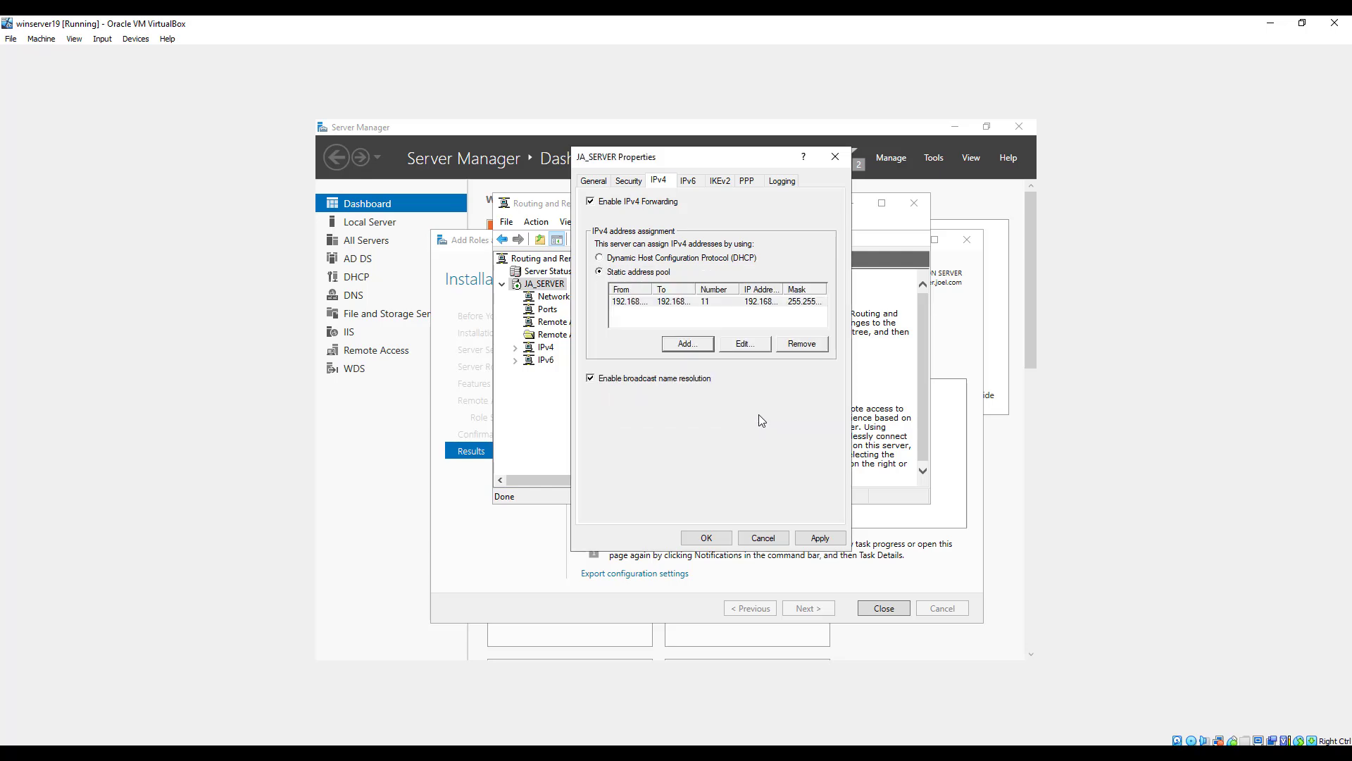
pyautogui.click(822, 537)
pyautogui.click(708, 537)
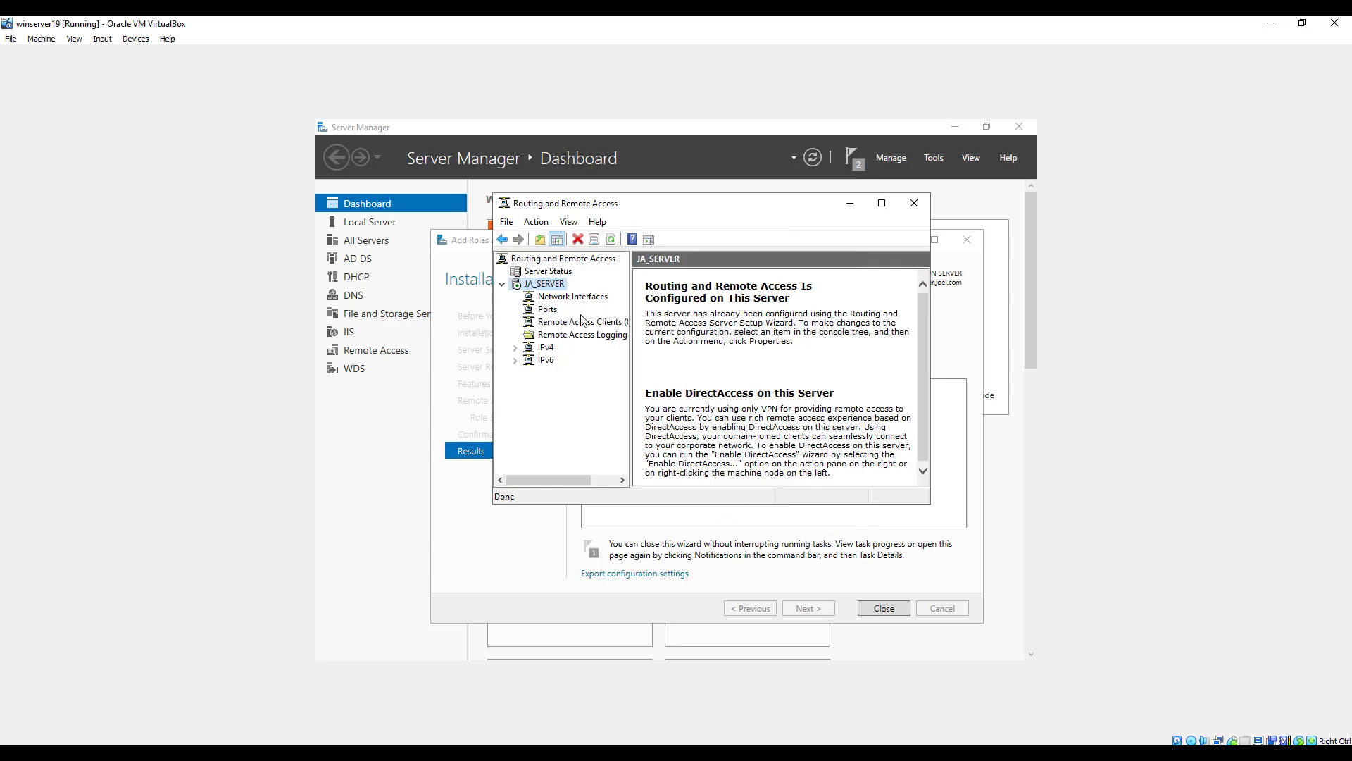
# Review the Ports and Remote Access Clients entries and the service tasks offered for JA_SERVER.
pyautogui.click(550, 311)
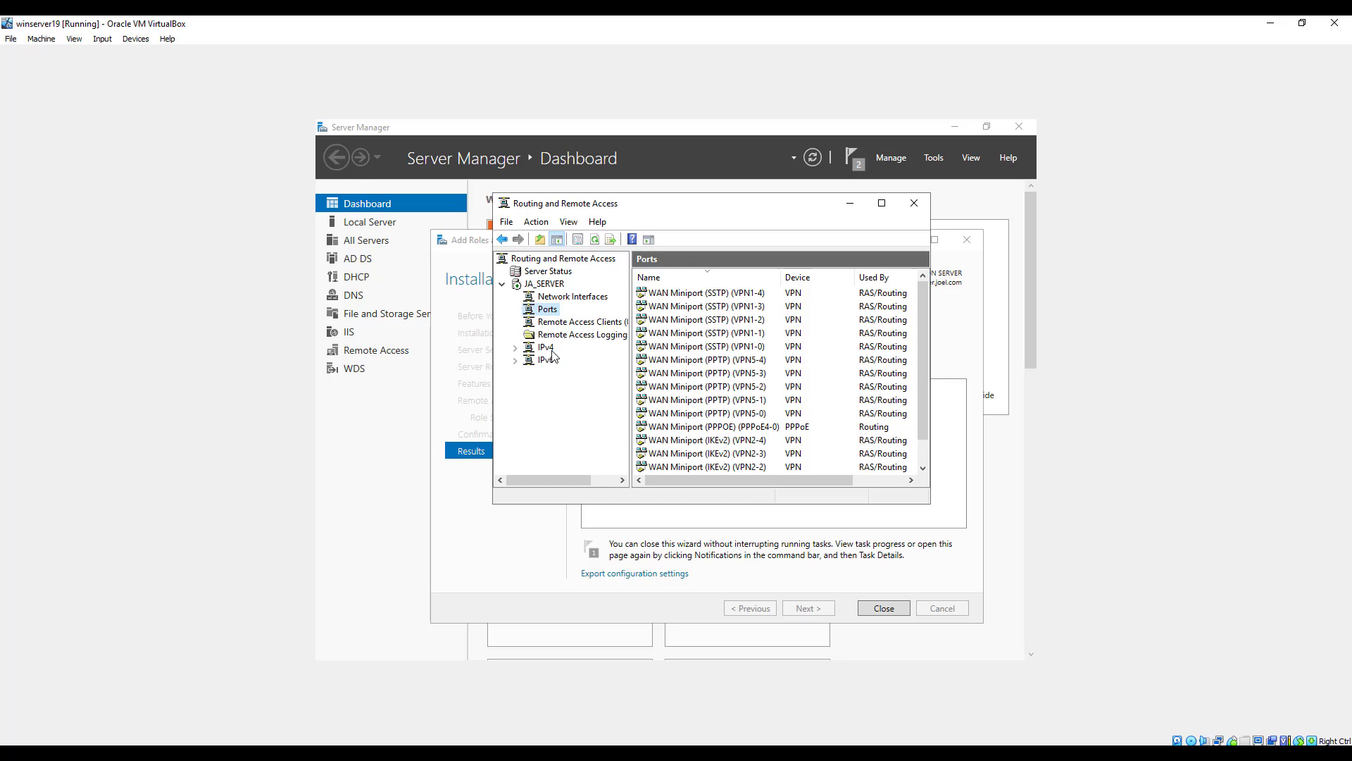
pyautogui.click(567, 322)
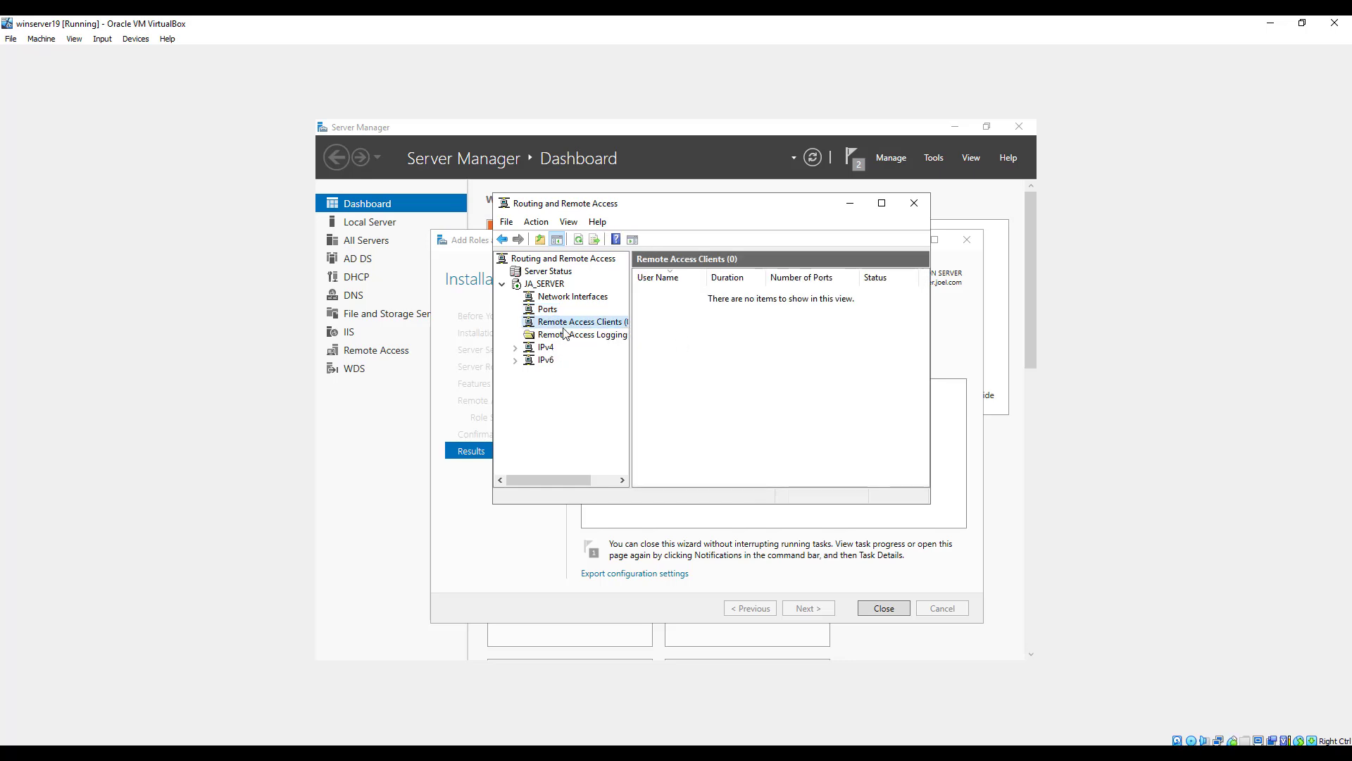
pyautogui.moveTo(632, 314)
pyautogui.mouseDown()
pyautogui.moveTo(683, 310)
pyautogui.moveTo(643, 310)
pyautogui.mouseUp()
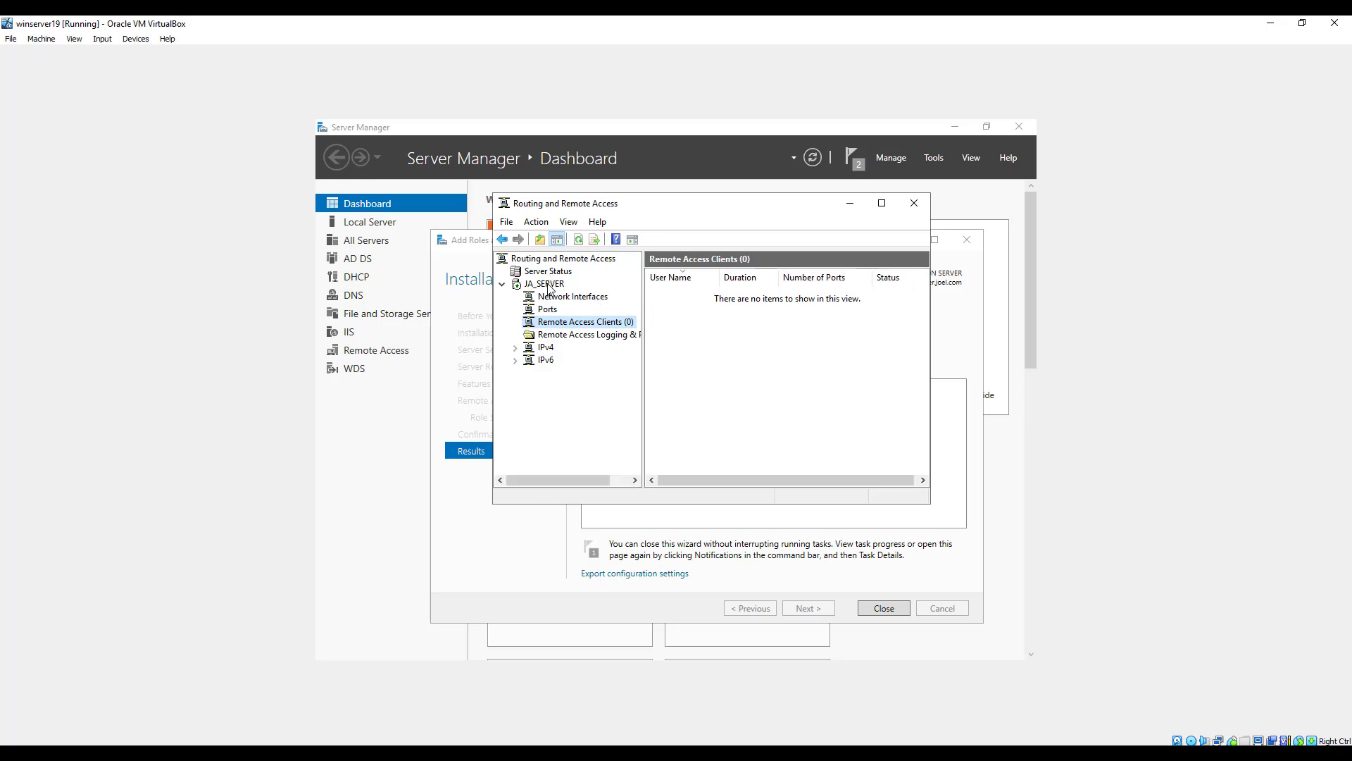
pyautogui.rightClick(548, 286)
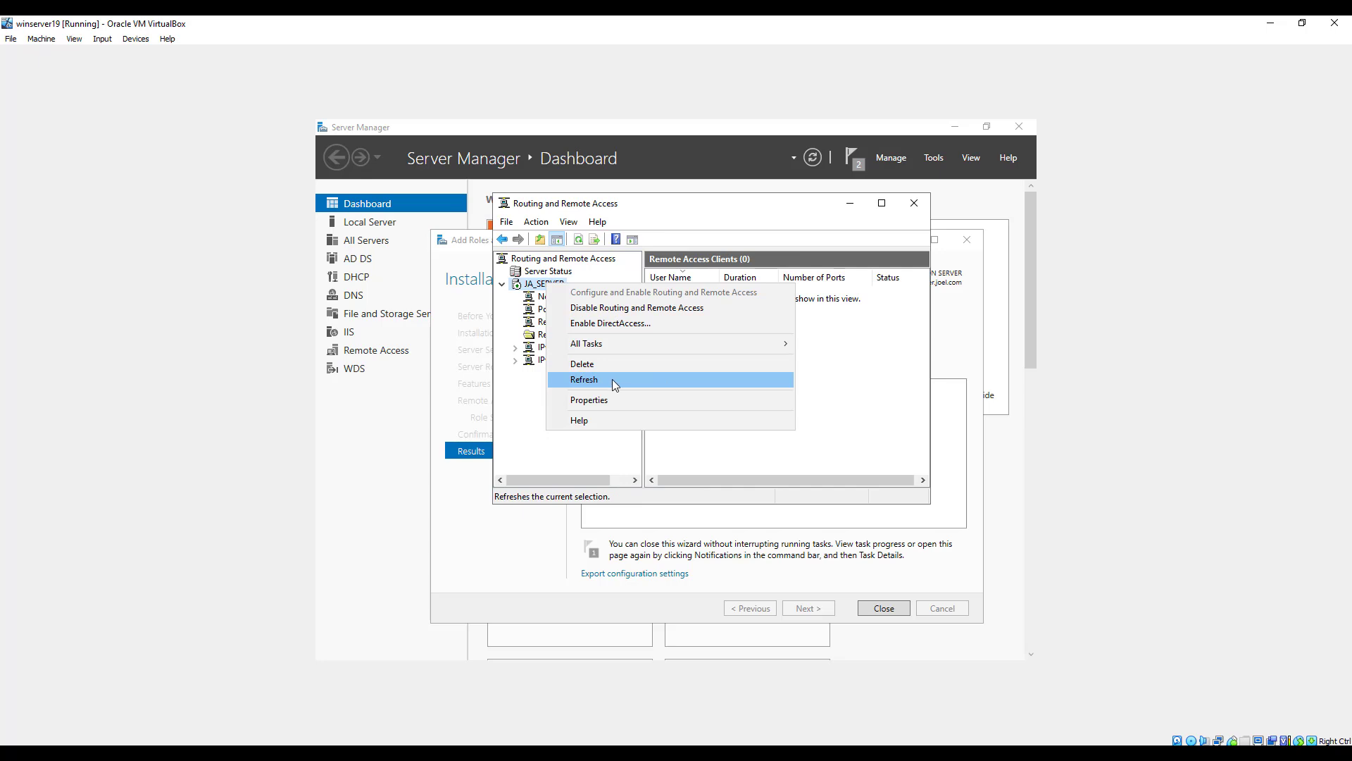
pyautogui.moveTo(669, 344)
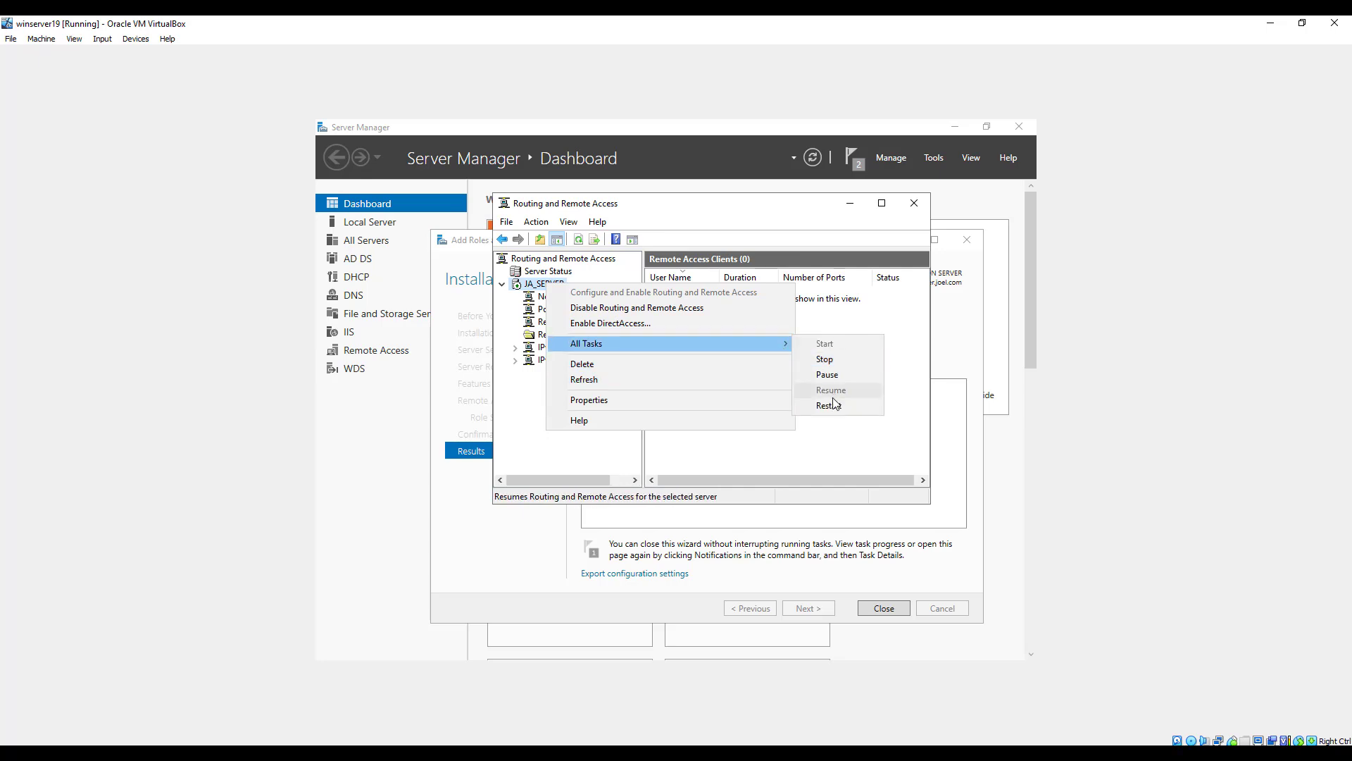
pyautogui.click(897, 387)
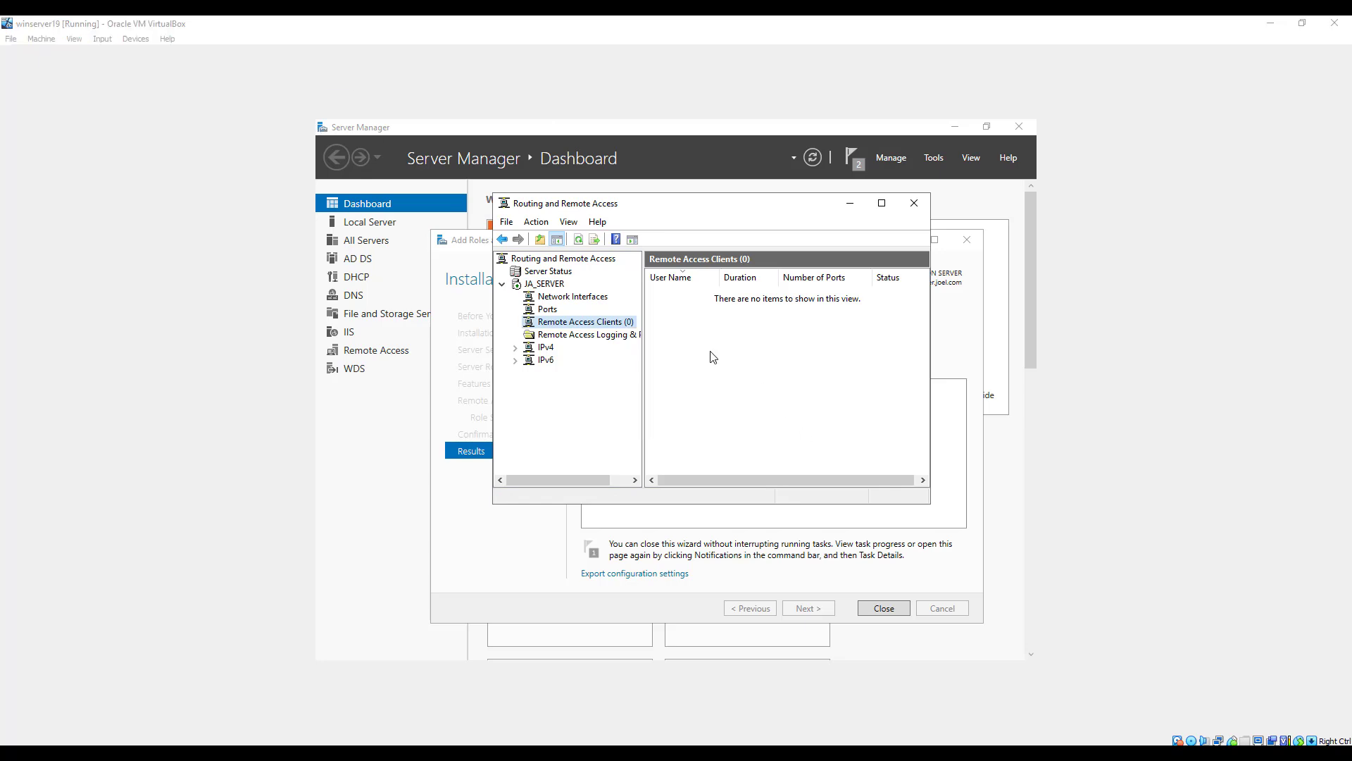
# Launch NPS from the Remote Access Logging & Policies node and display its Network Policies.
pyautogui.click(610, 337)
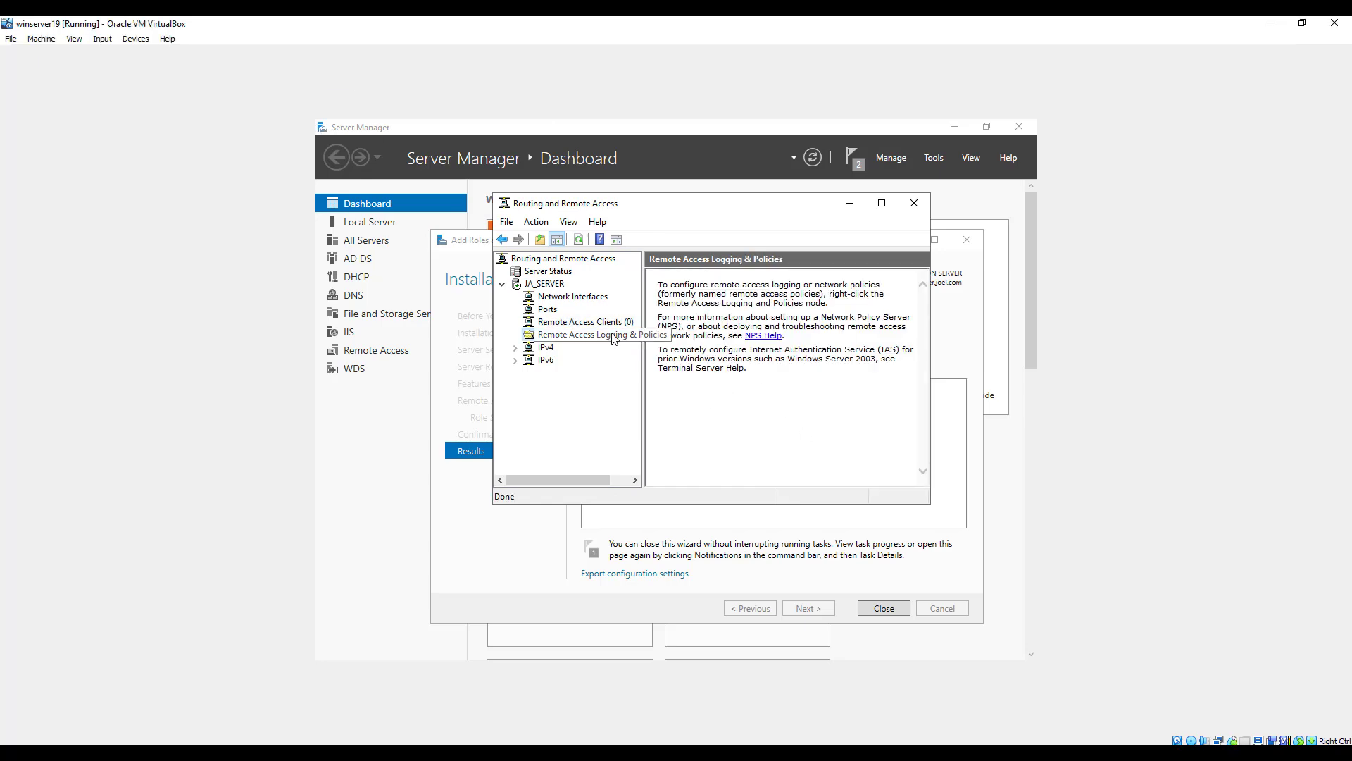
pyautogui.rightClick(613, 339)
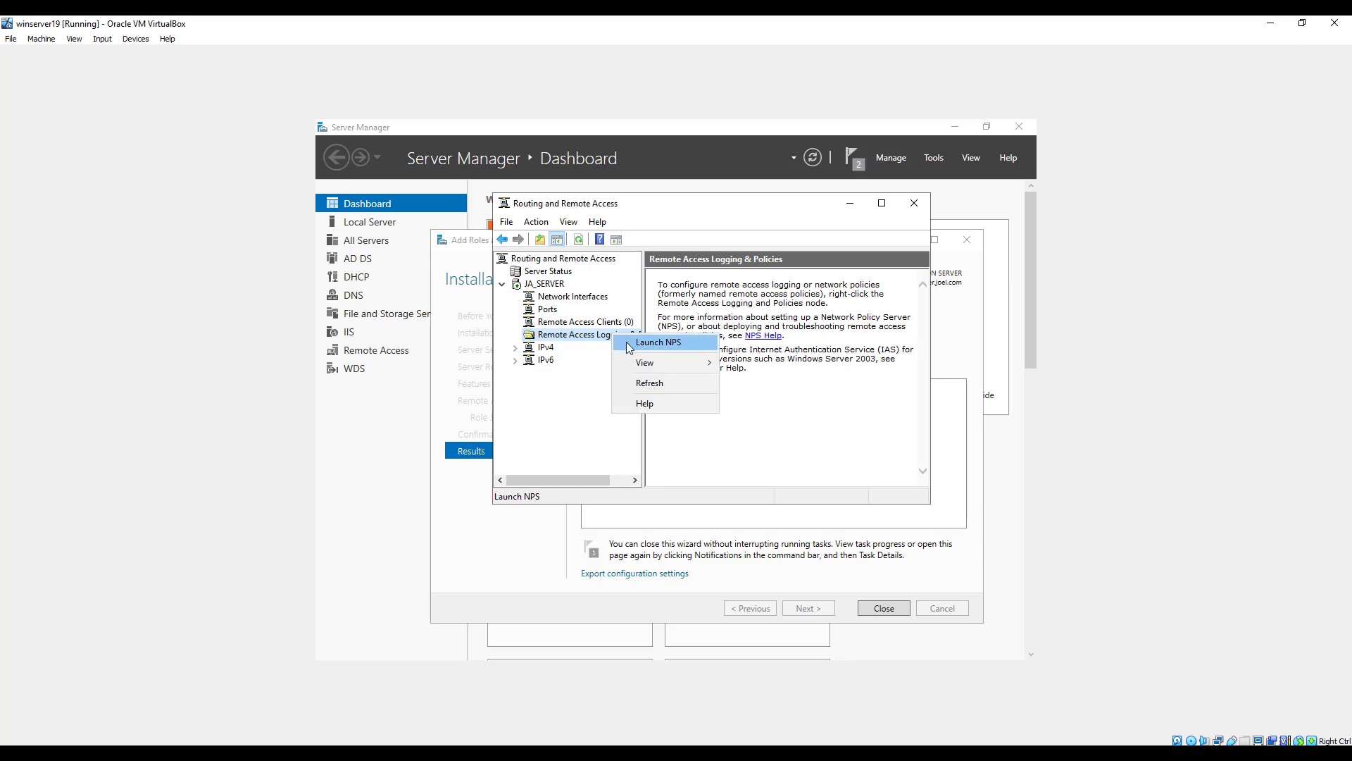
pyautogui.click(629, 345)
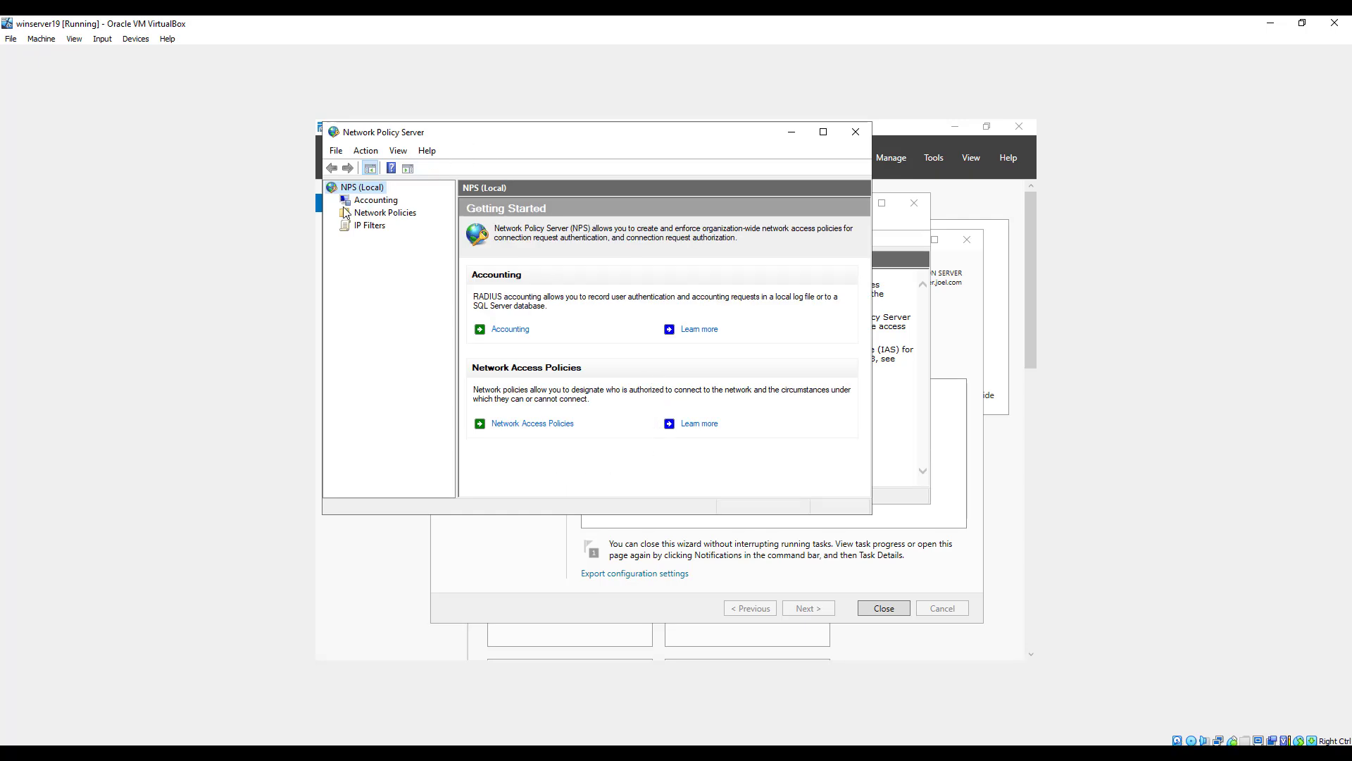
pyautogui.click(367, 215)
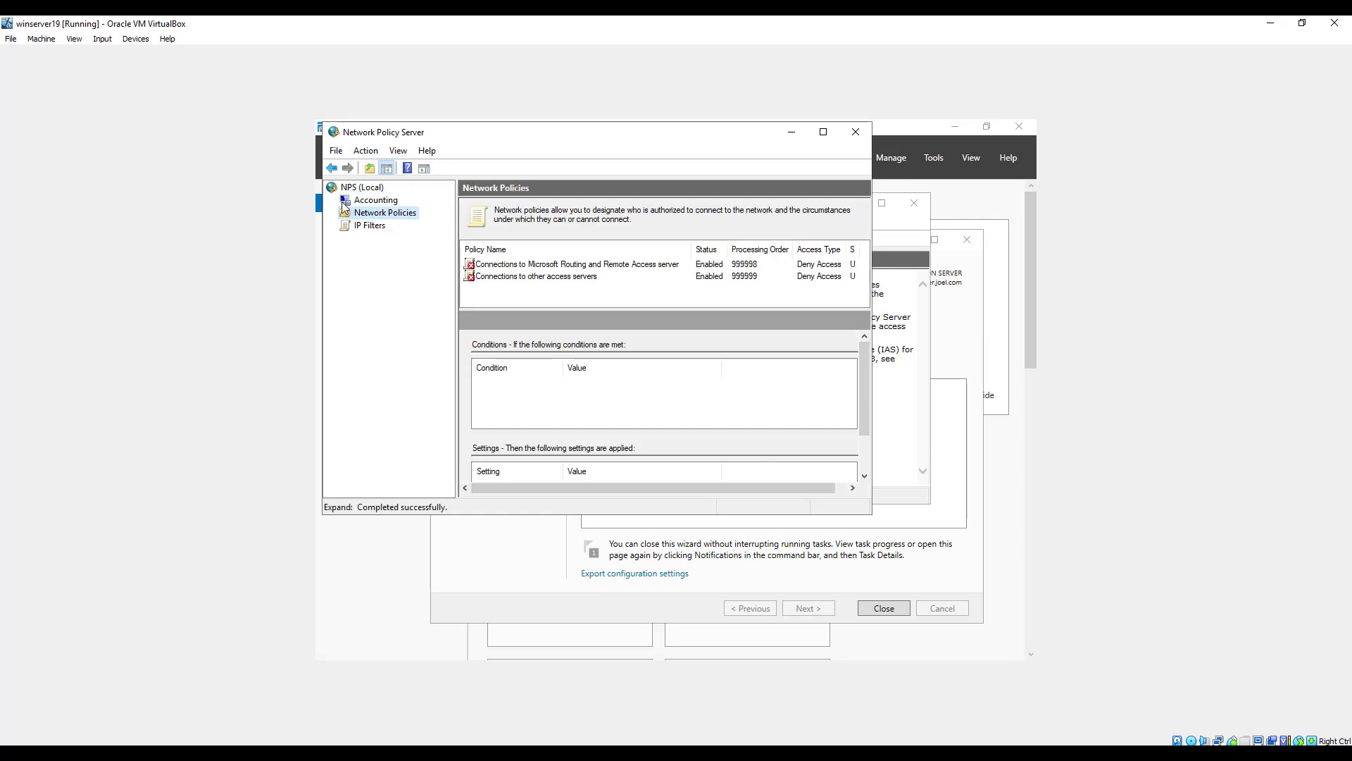
# Set the "Connections to Microsoft Routing and Remote Access server" policy to grant access and apply the change.
pyautogui.click(505, 266)
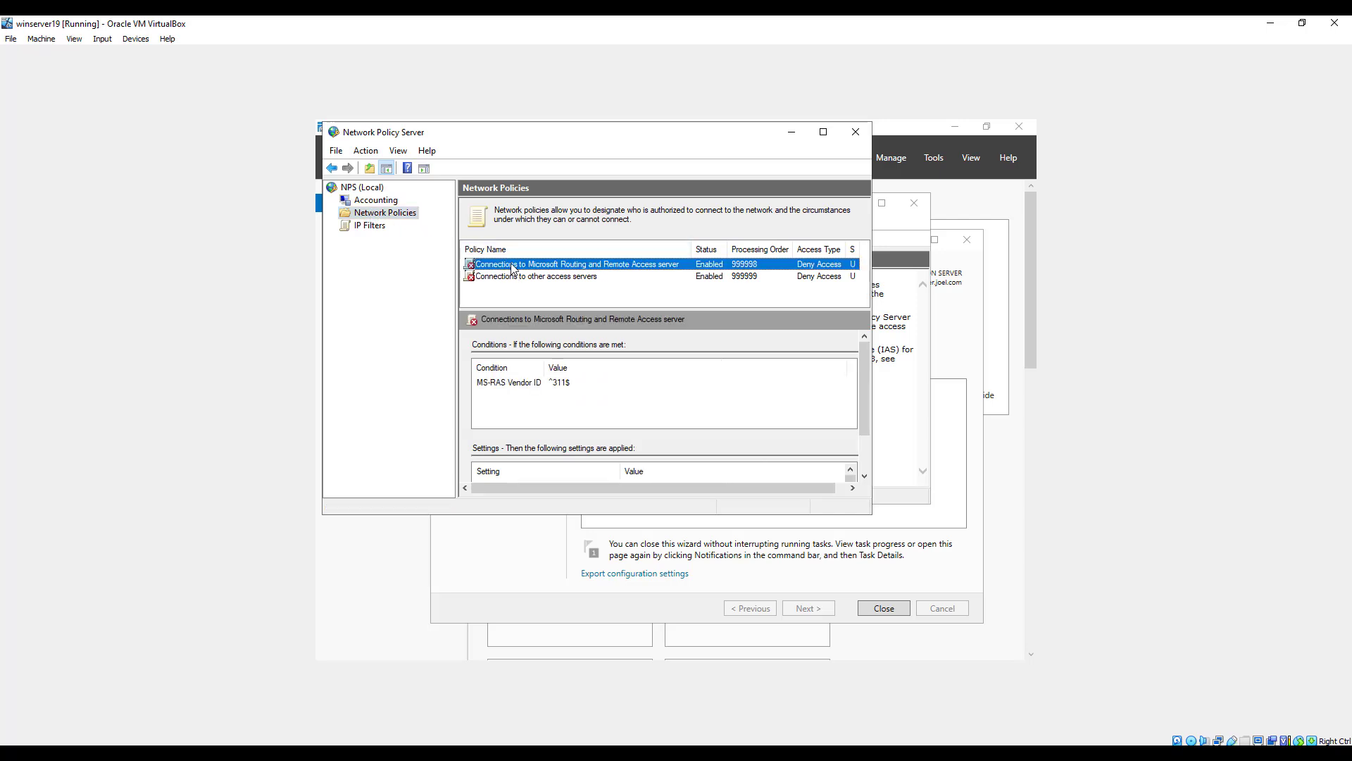
pyautogui.rightClick(513, 268)
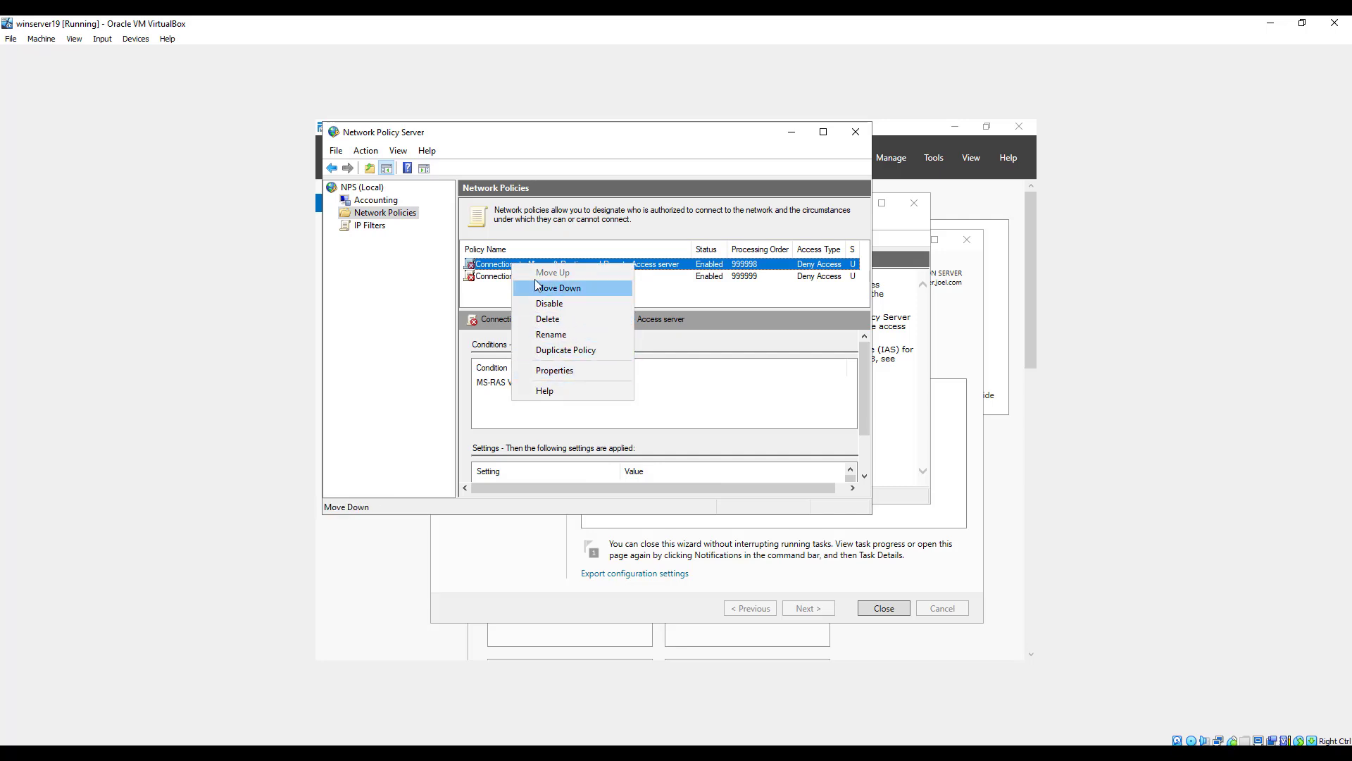
pyautogui.click(558, 369)
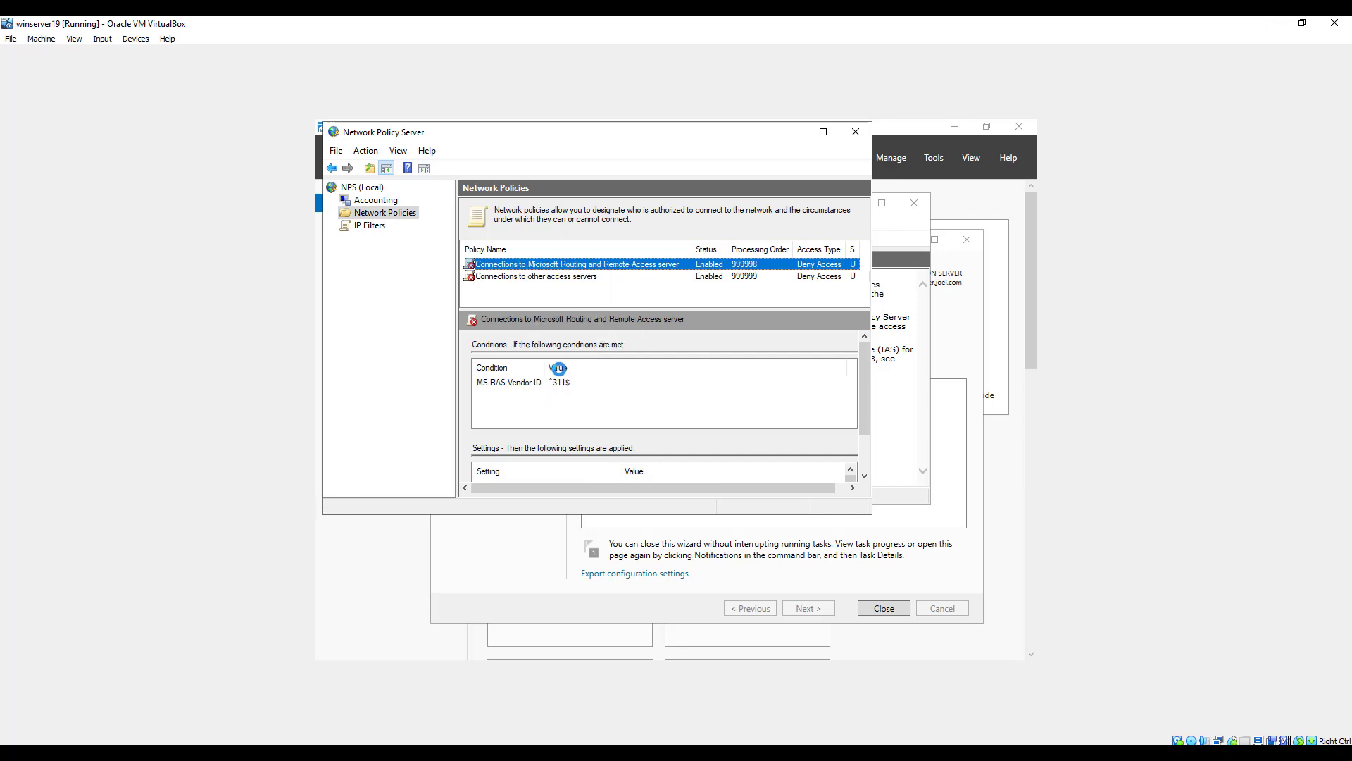
pyautogui.click(427, 316)
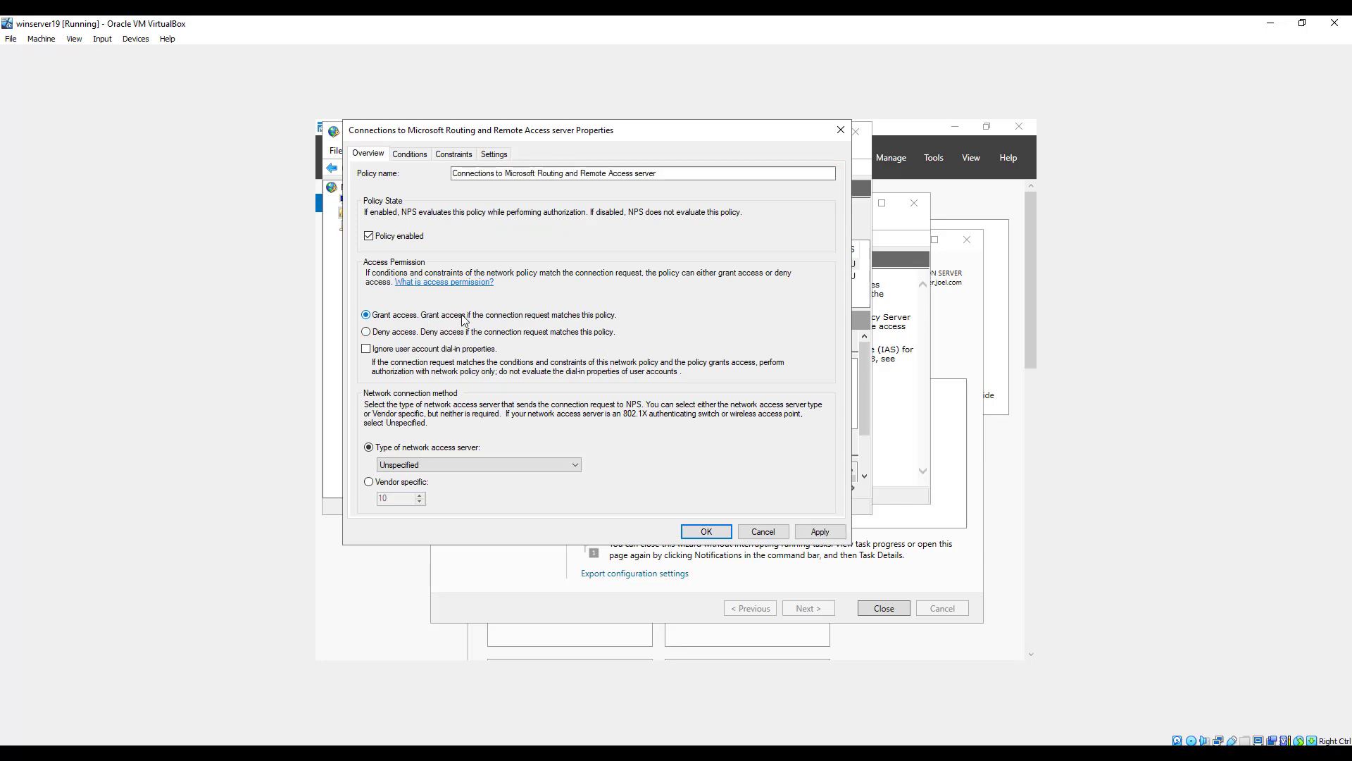
pyautogui.click(819, 531)
pyautogui.click(706, 532)
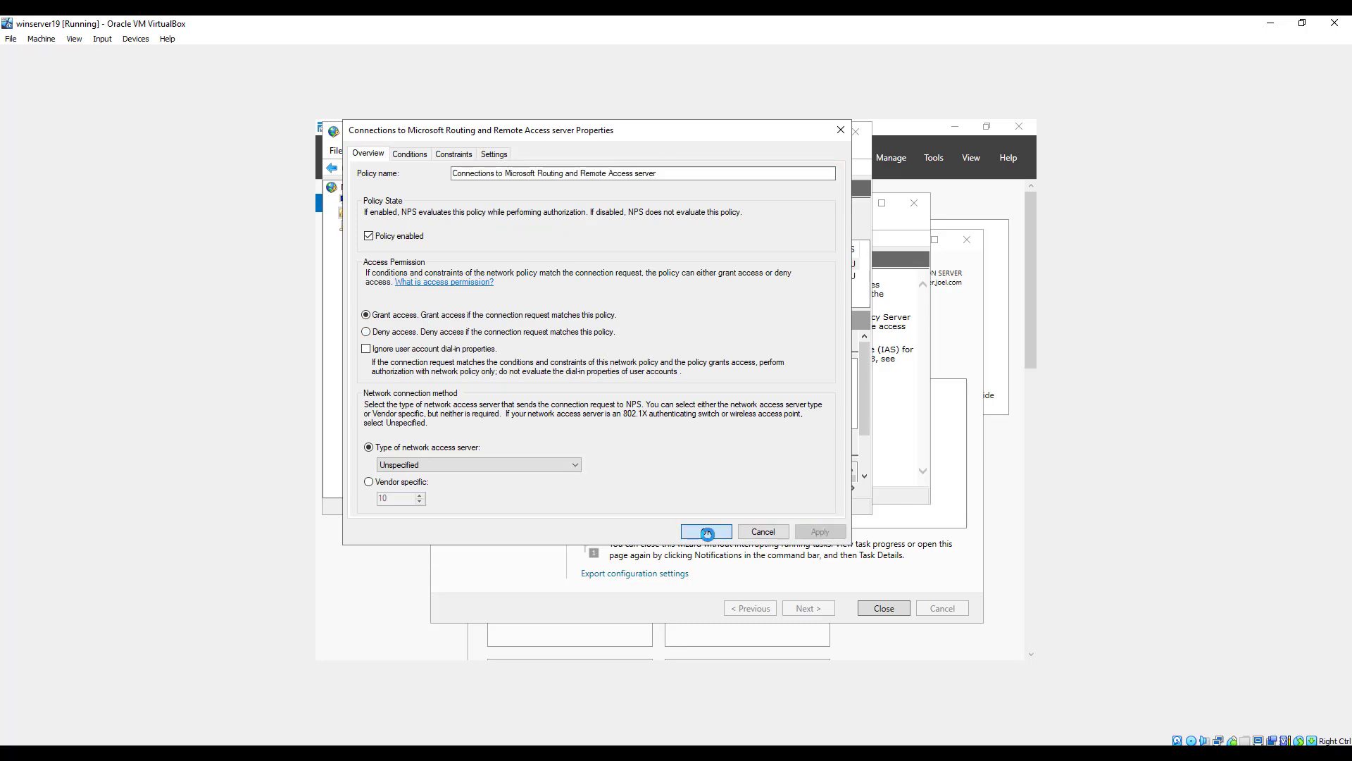
# Set the "Connections to other access servers" policy to grant access and apply the change.
pyautogui.click(513, 278)
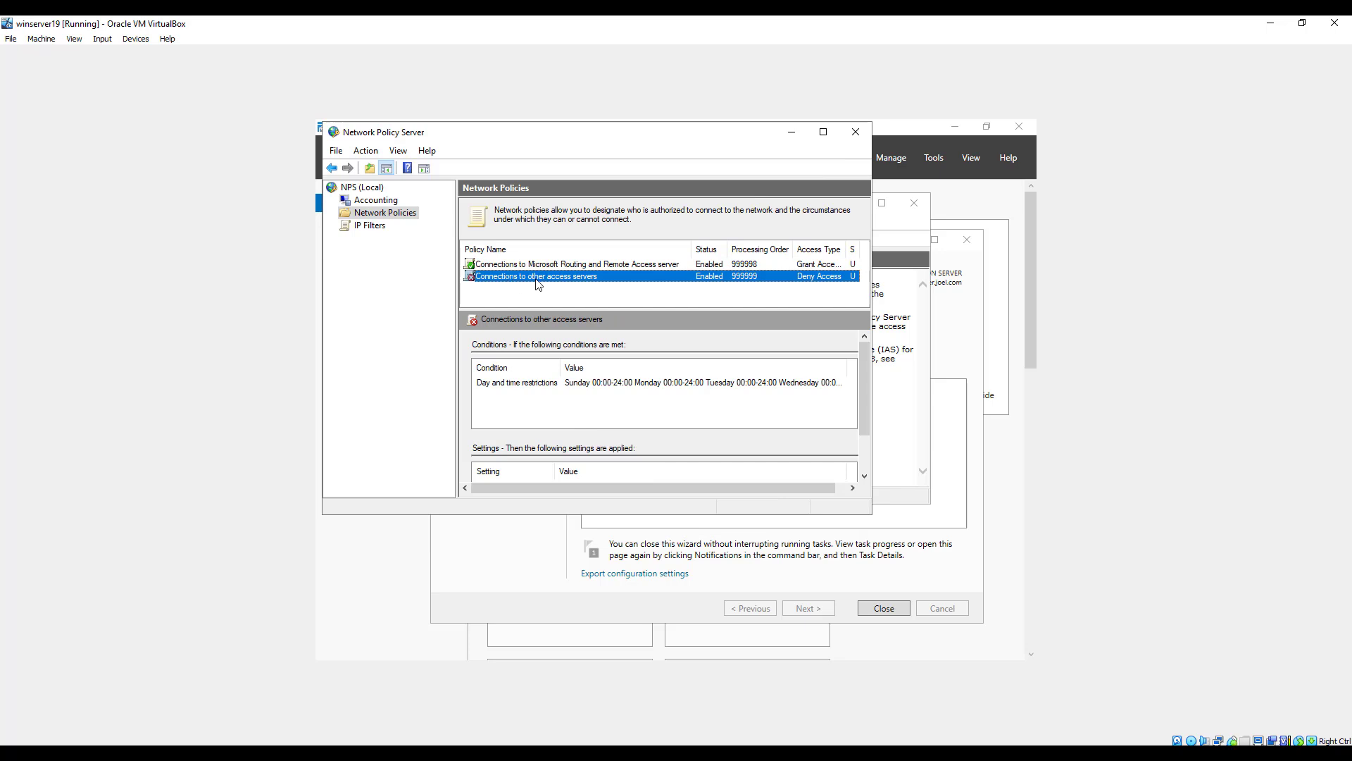
pyautogui.rightClick(563, 278)
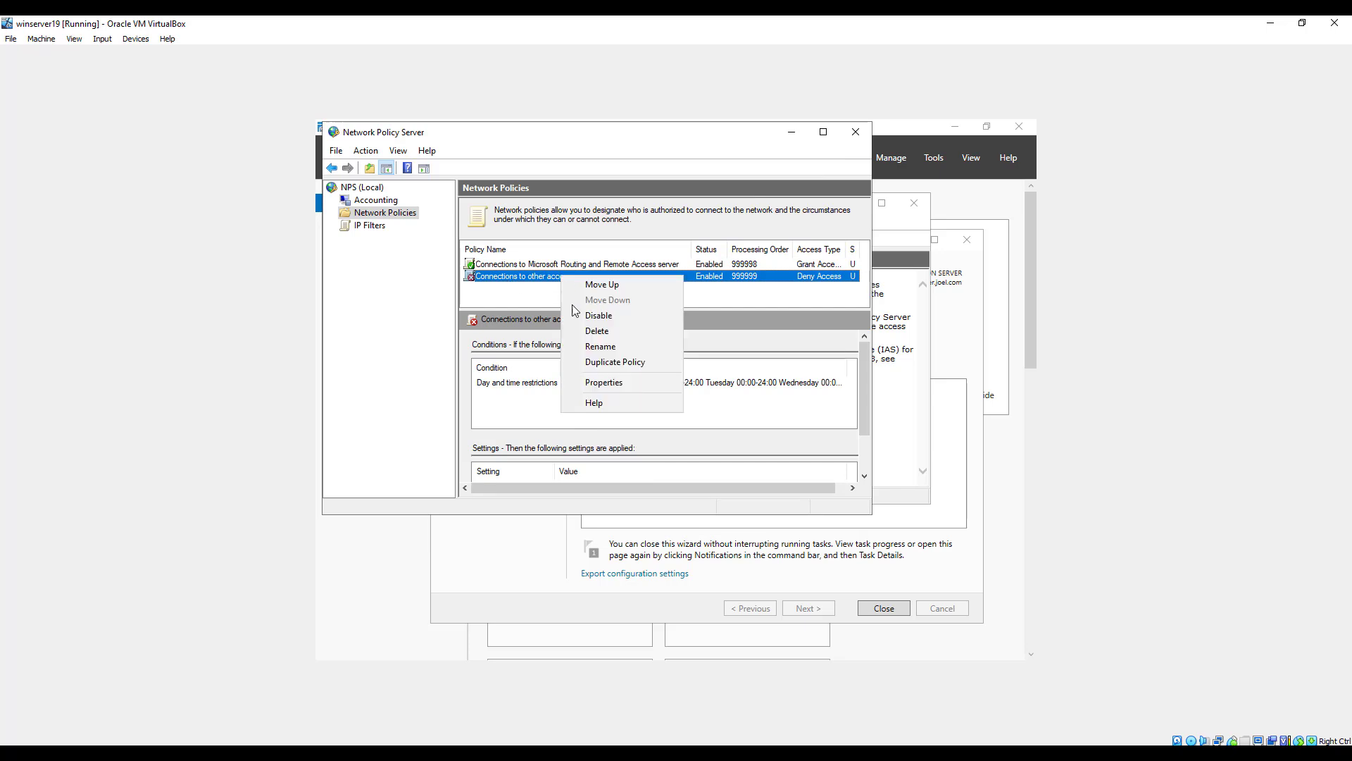
pyautogui.click(609, 381)
pyautogui.click(398, 314)
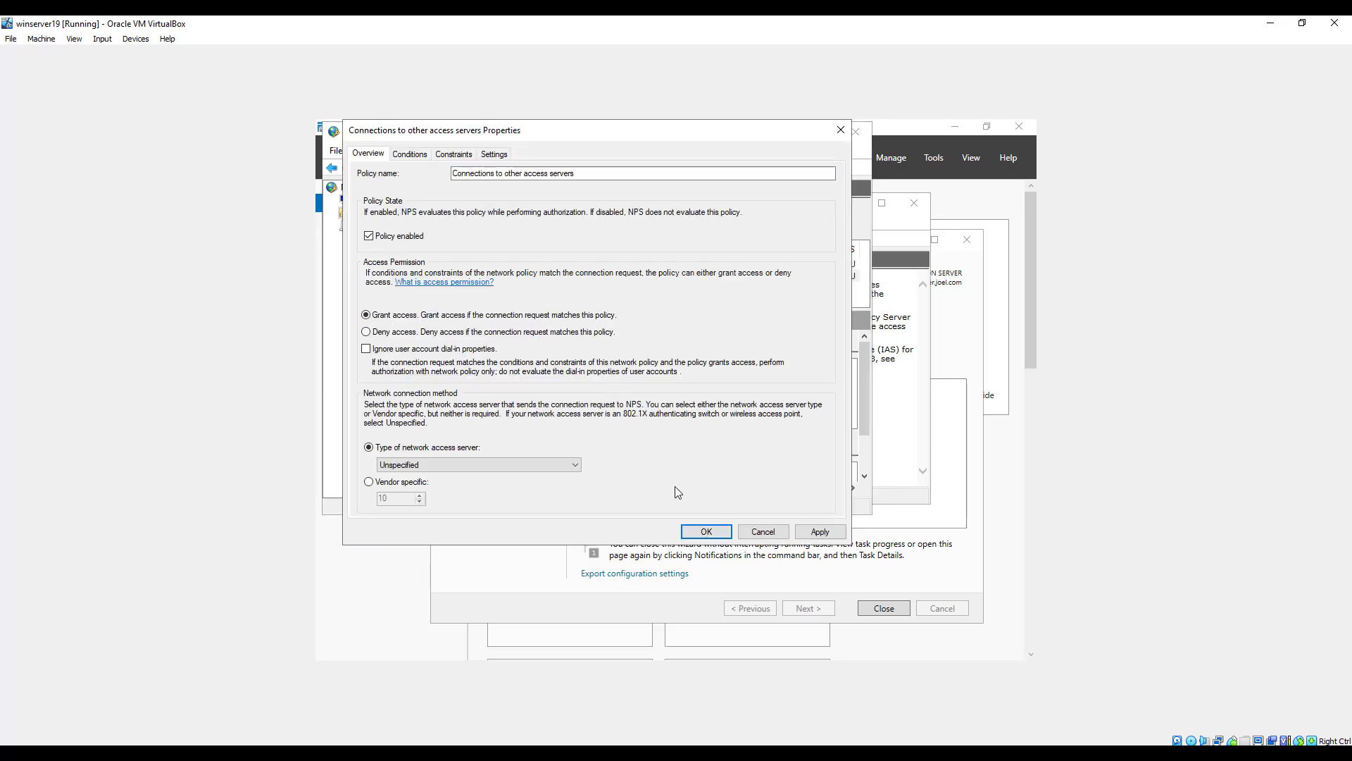
pyautogui.click(804, 532)
pyautogui.click(700, 534)
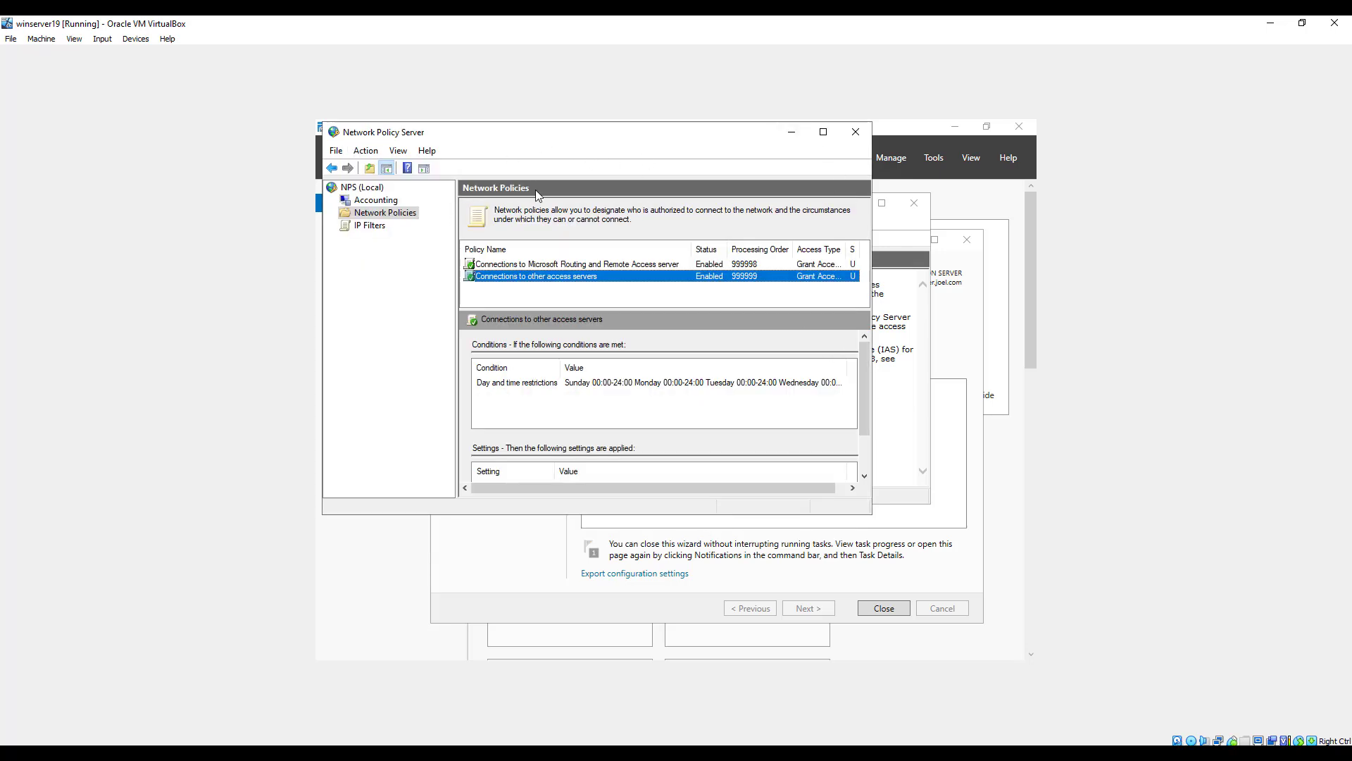
# Close Network Policy Server, Routing and Remote Access, and the finished Add Roles and Features Wizard.
pyautogui.click(855, 138)
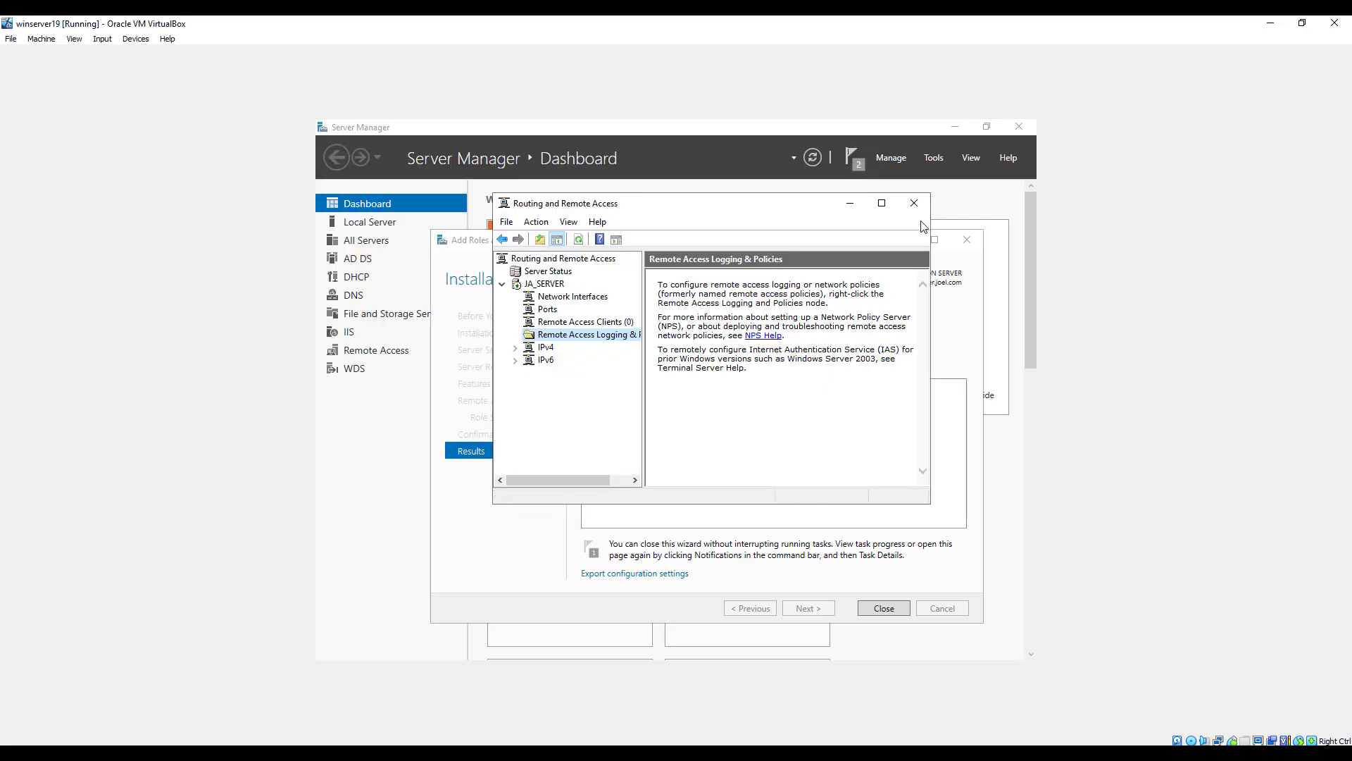
pyautogui.click(914, 203)
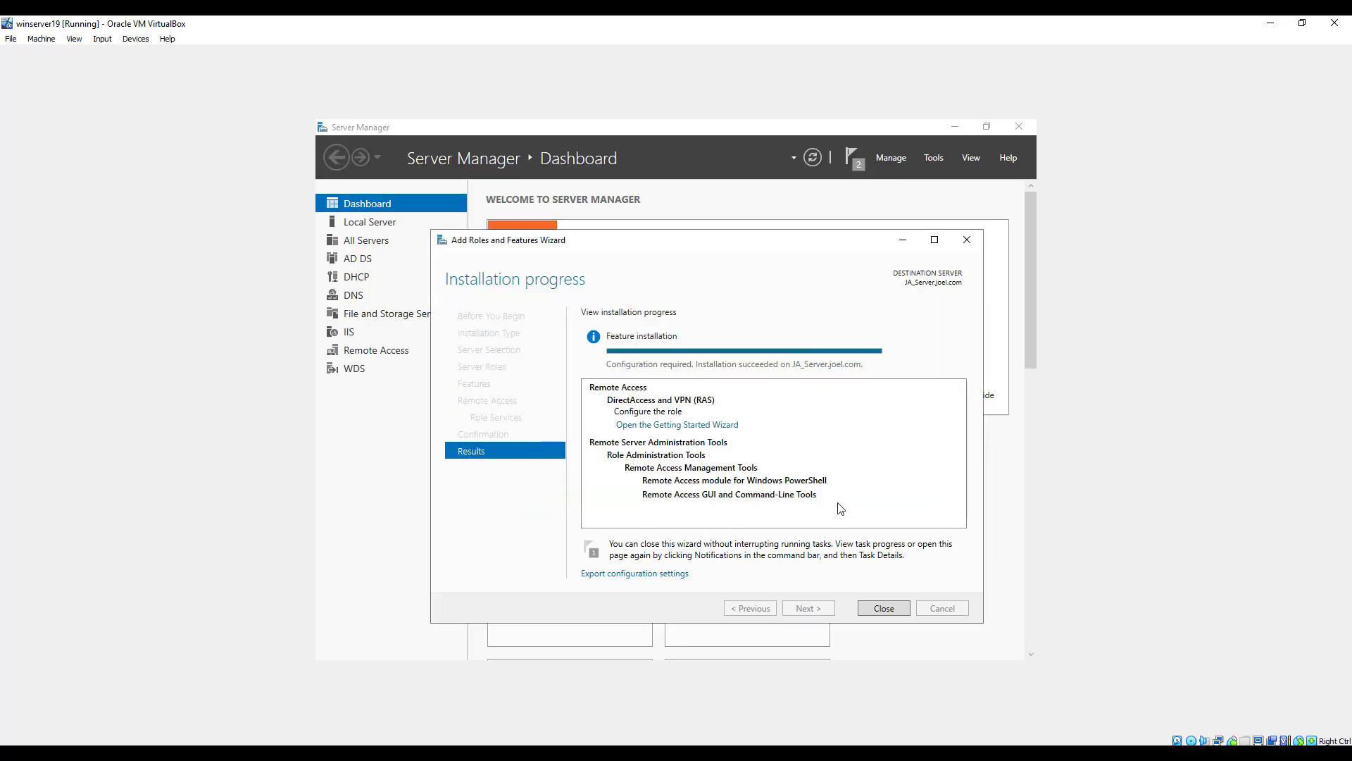
pyautogui.click(883, 608)
pyautogui.scroll(-2, 933, 451)
pyautogui.scroll(2, 934, 457)
pyautogui.scroll(-1, 785, 598)
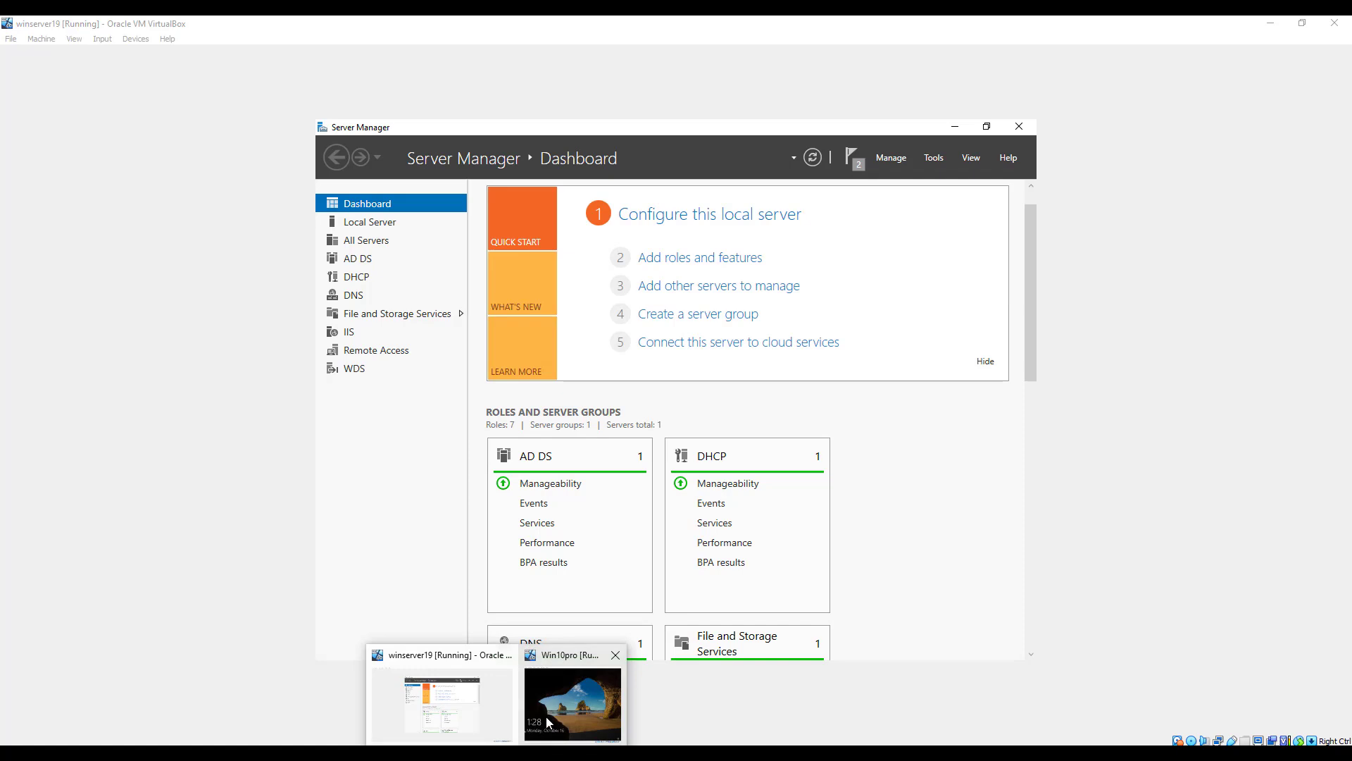
pyautogui.click(553, 713)
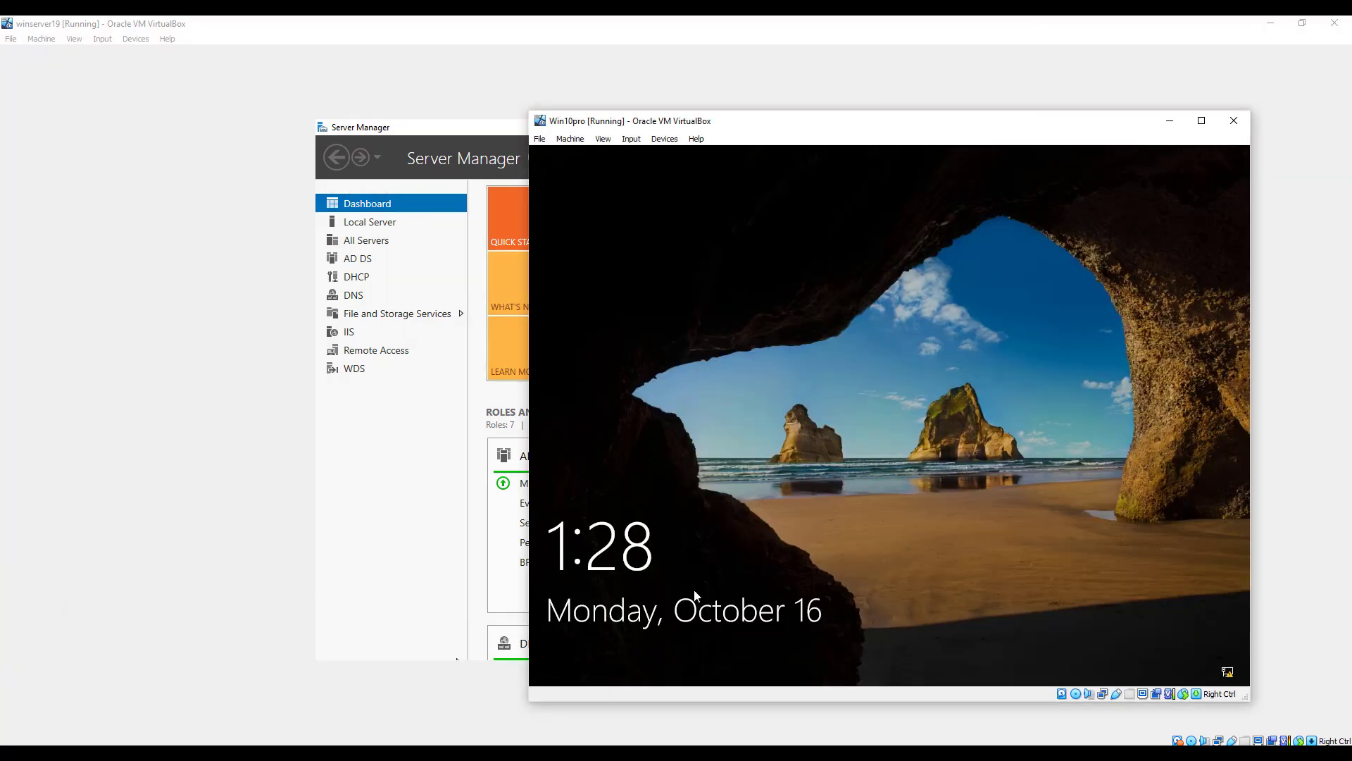
pyautogui.click(300, 59)
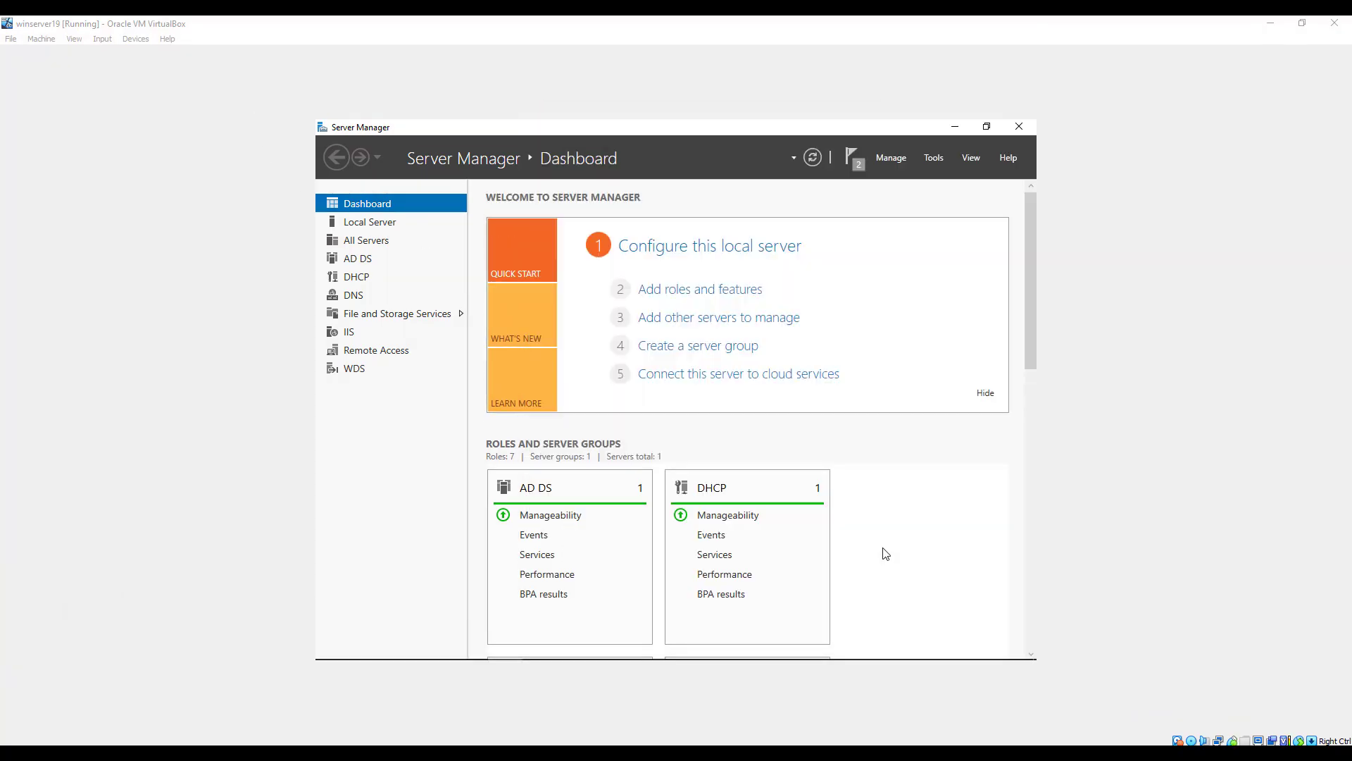
# In Active Directory Users and Computers, set the dial-in permission of the user listed just below Guest to Allow access and apply it.
pyautogui.click(933, 155)
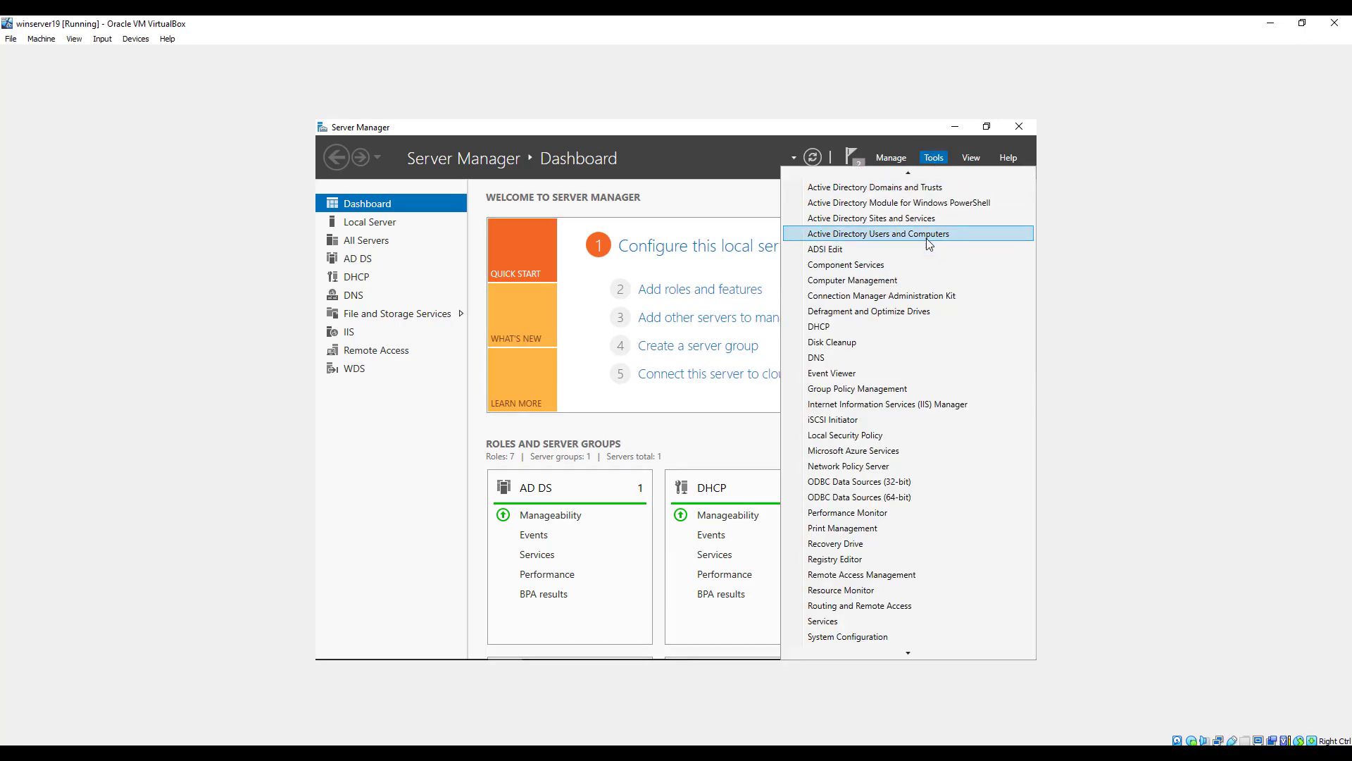
pyautogui.click(927, 238)
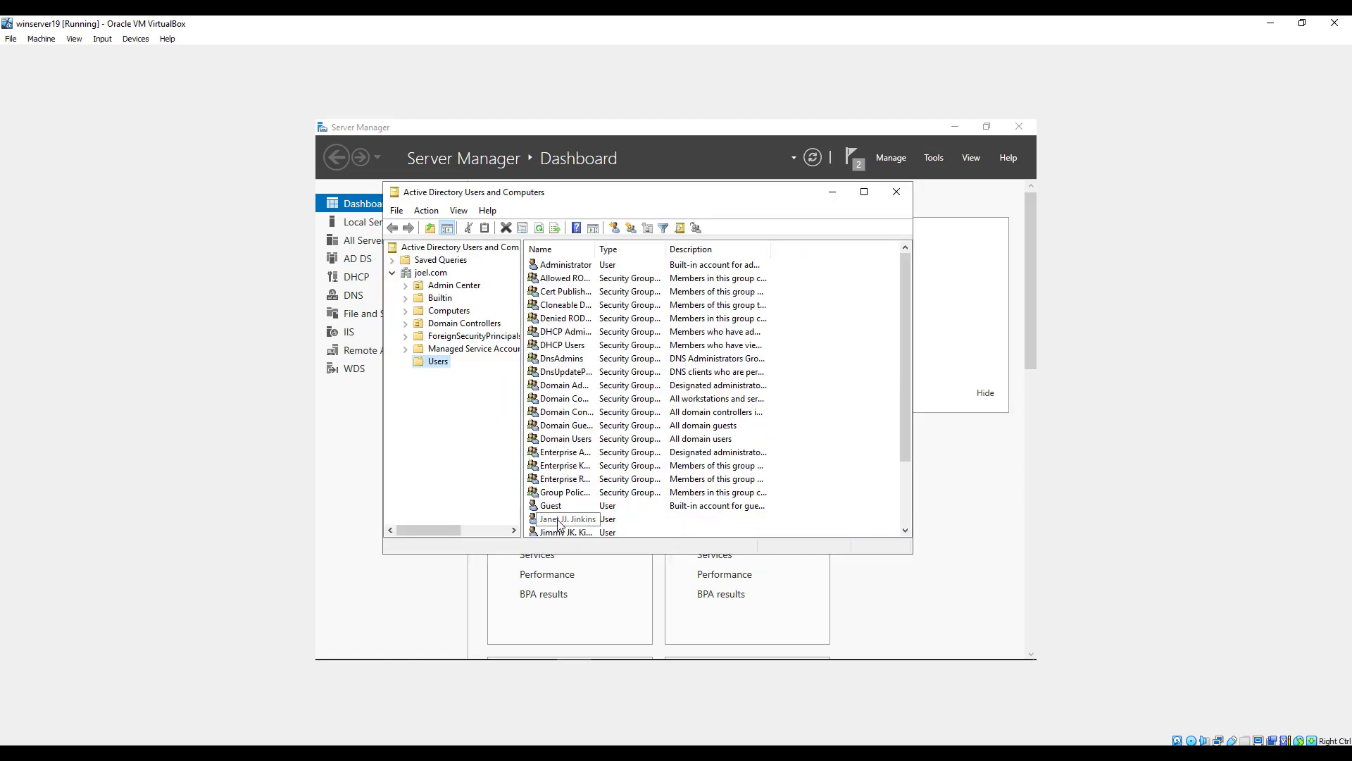
pyautogui.click(558, 522)
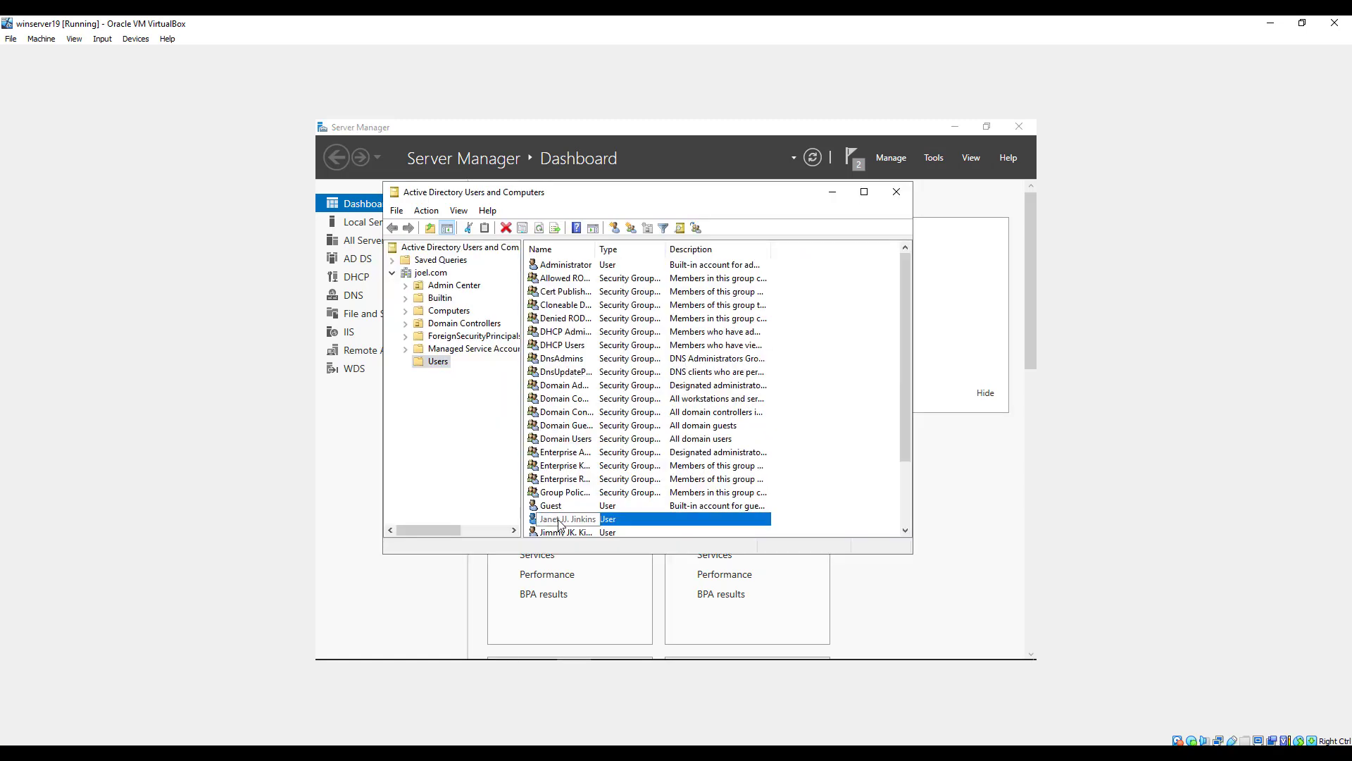
pyautogui.rightClick(606, 516)
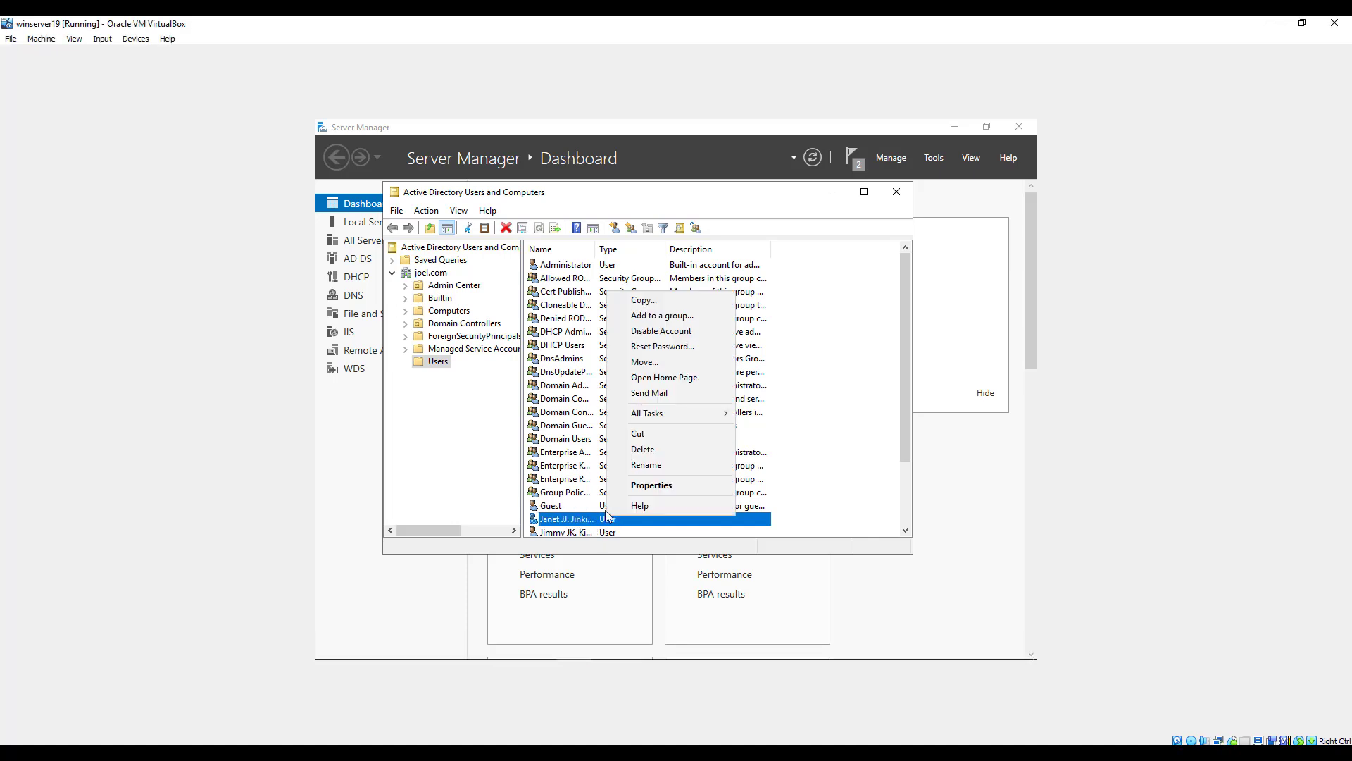
pyautogui.click(651, 484)
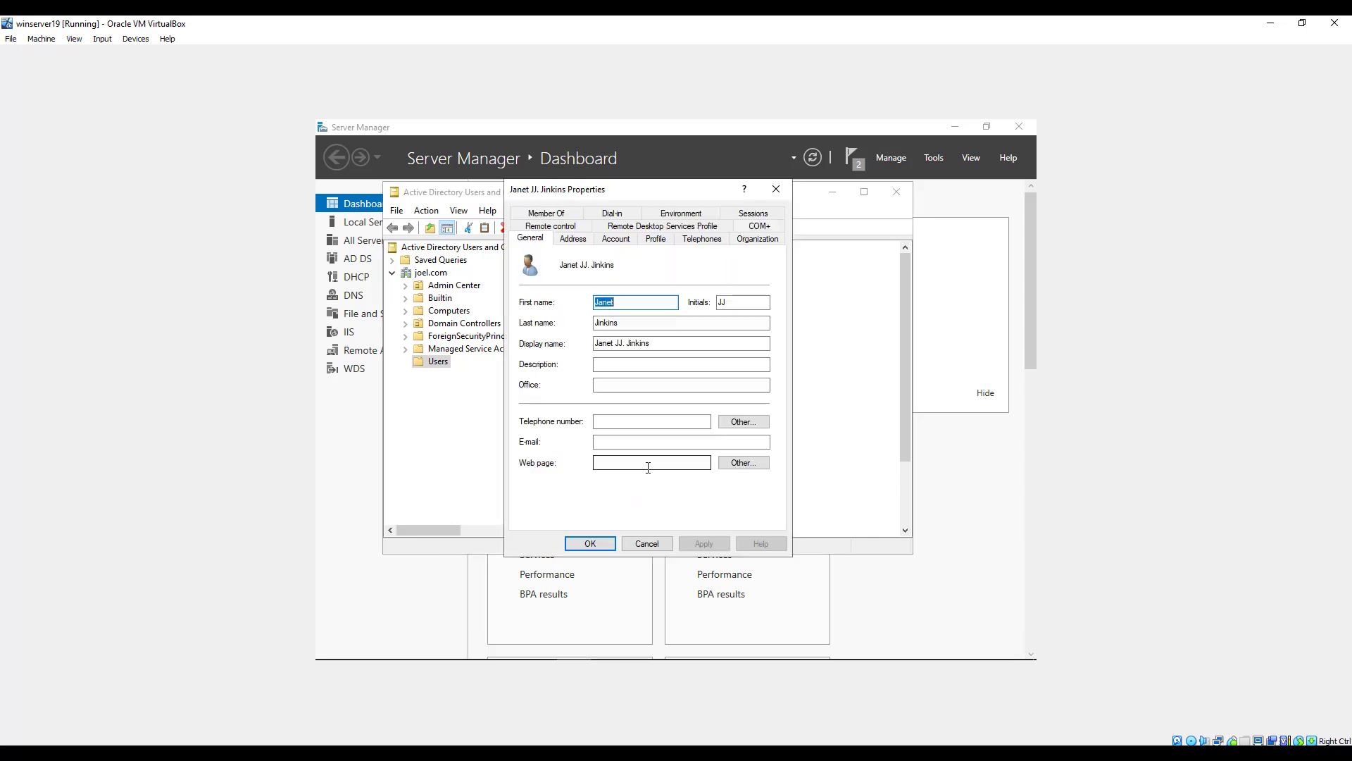
pyautogui.click(612, 213)
pyautogui.click(544, 276)
pyautogui.click(703, 544)
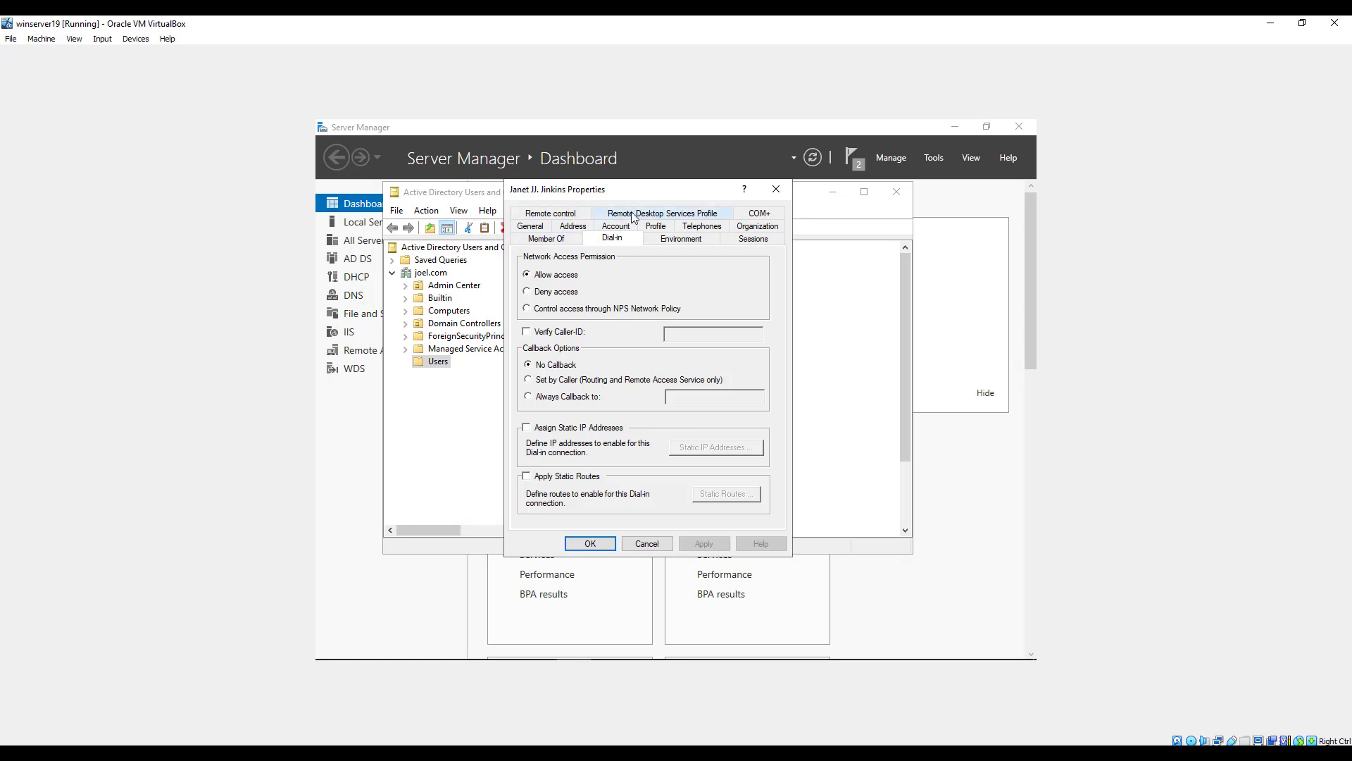
# Add the user to the Remote Desktop Users group, apply the membership change, and close the user's properties.
pyautogui.click(538, 239)
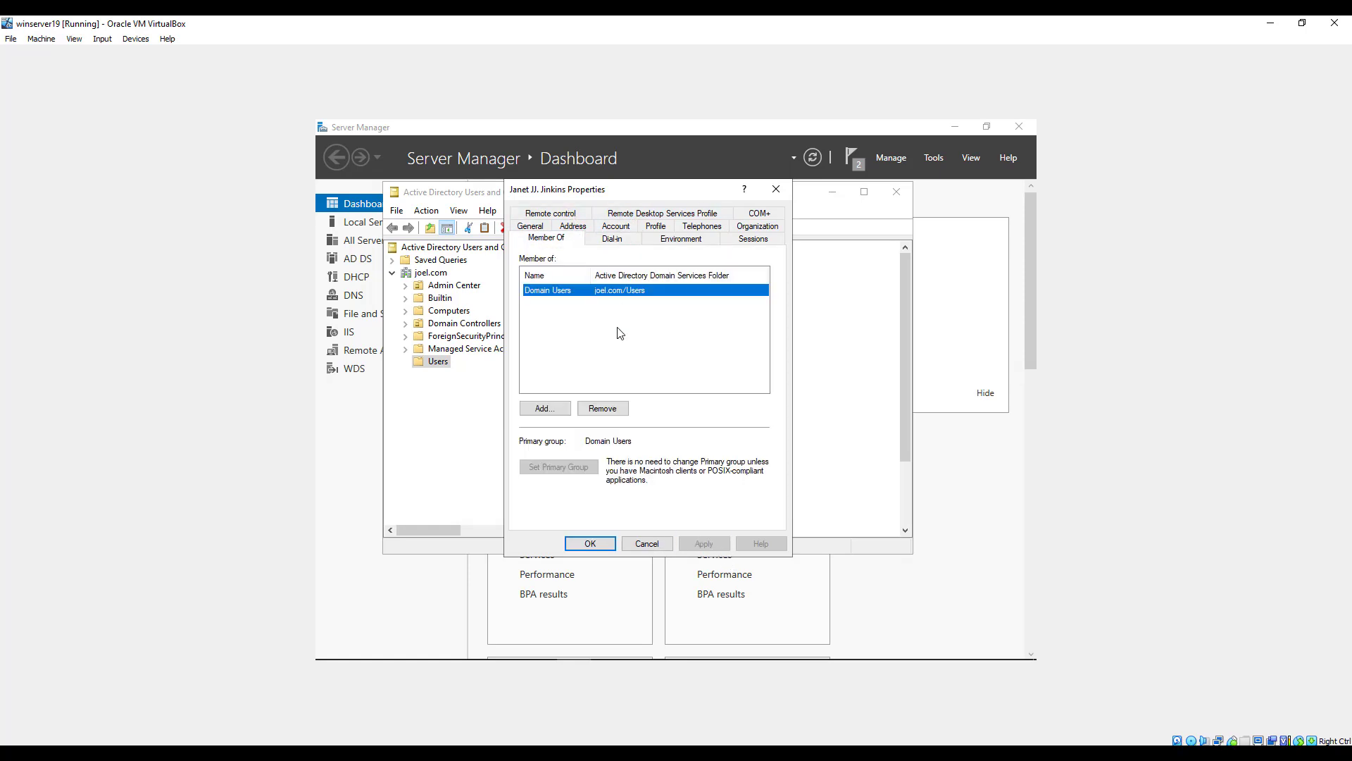
pyautogui.click(551, 408)
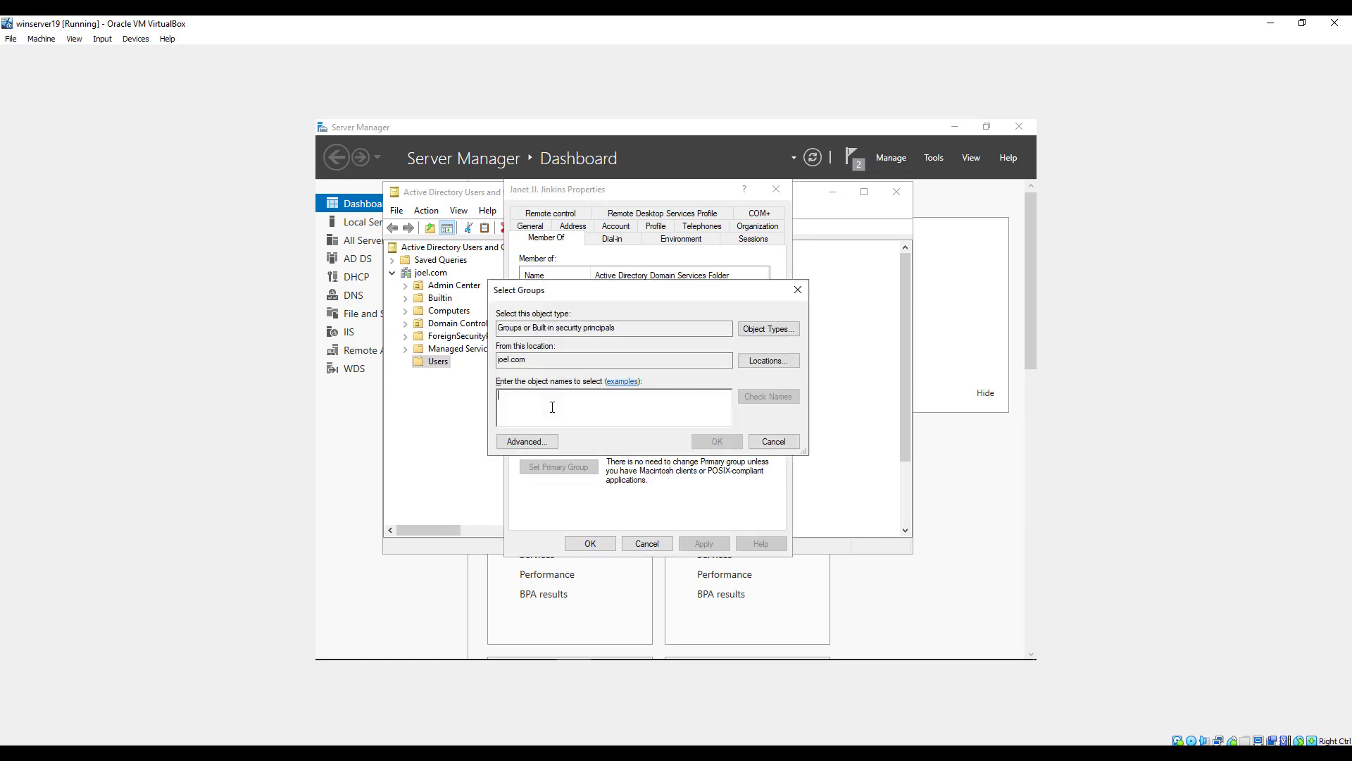
pyautogui.write('remote')
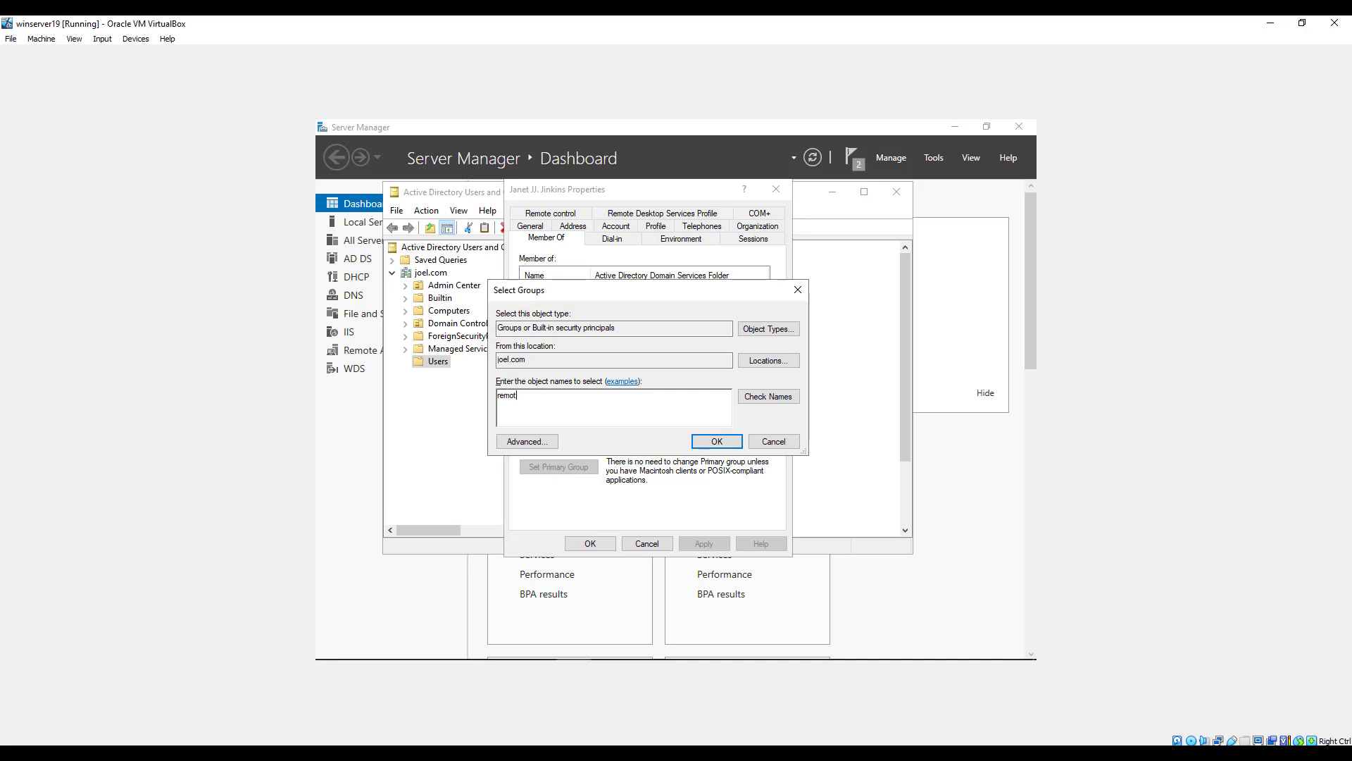
pyautogui.click(756, 402)
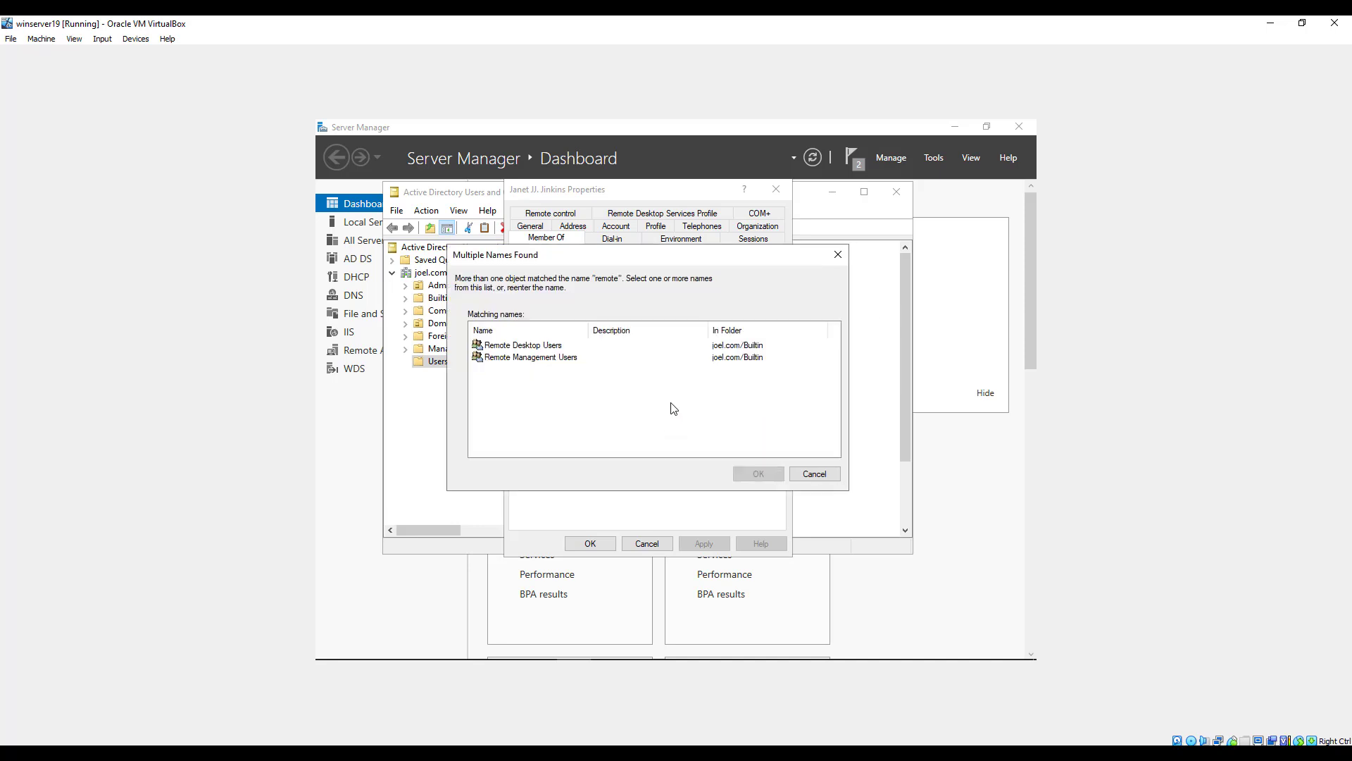
pyautogui.click(542, 346)
pyautogui.click(757, 473)
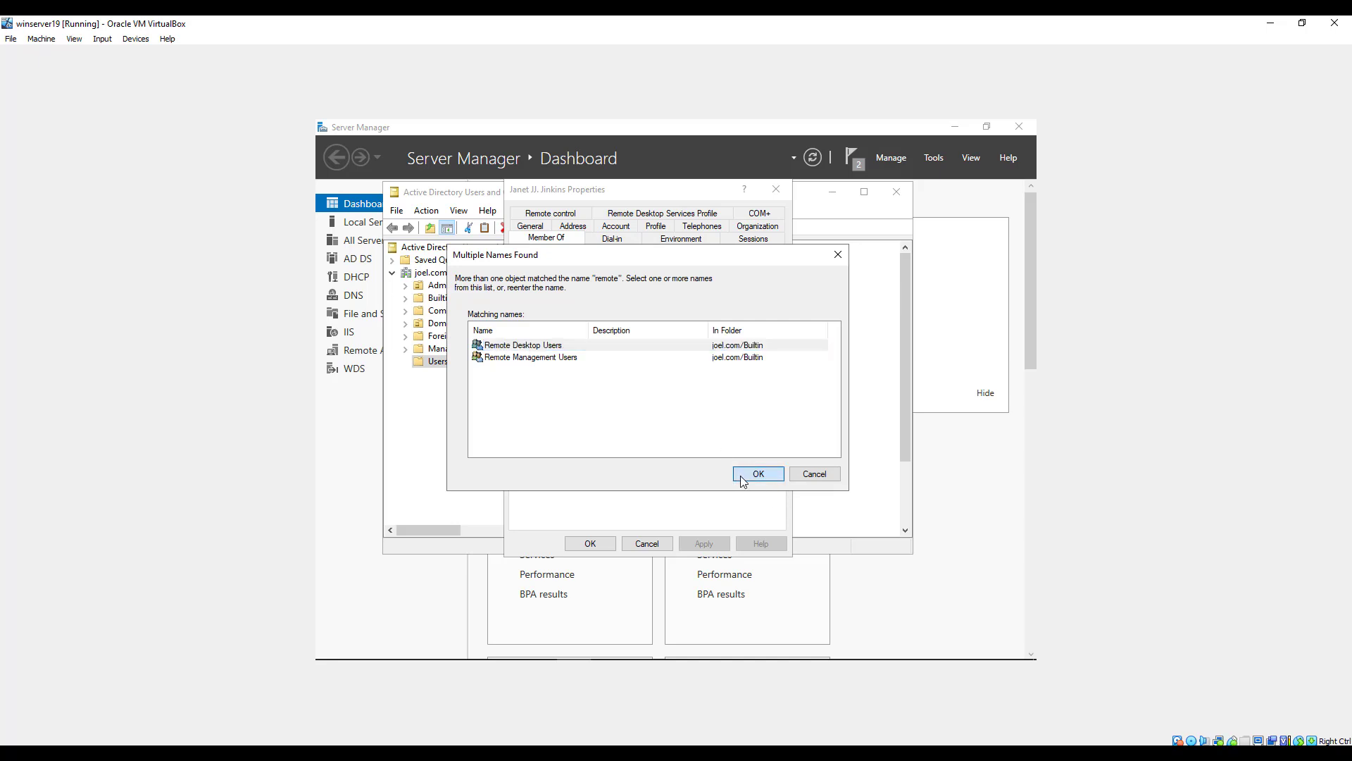
pyautogui.click(715, 444)
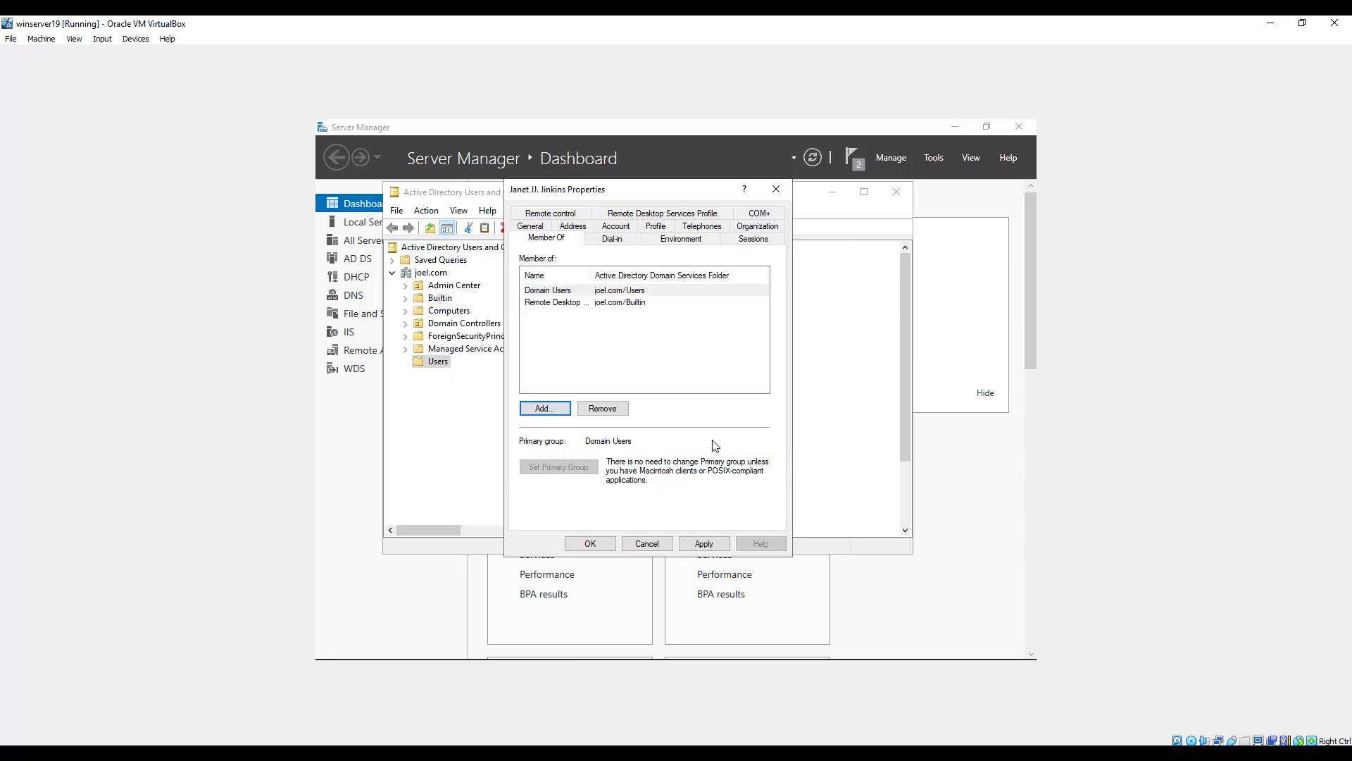
pyautogui.click(708, 545)
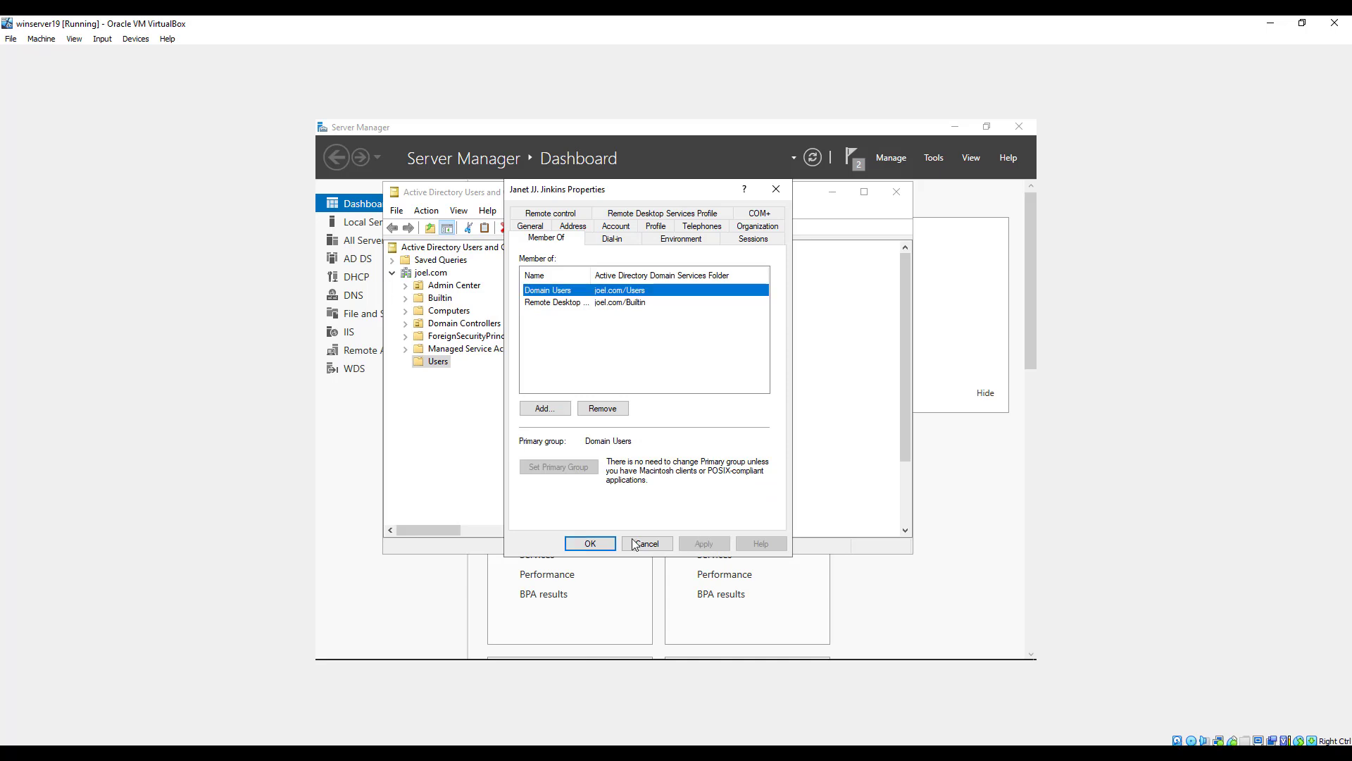
pyautogui.click(594, 544)
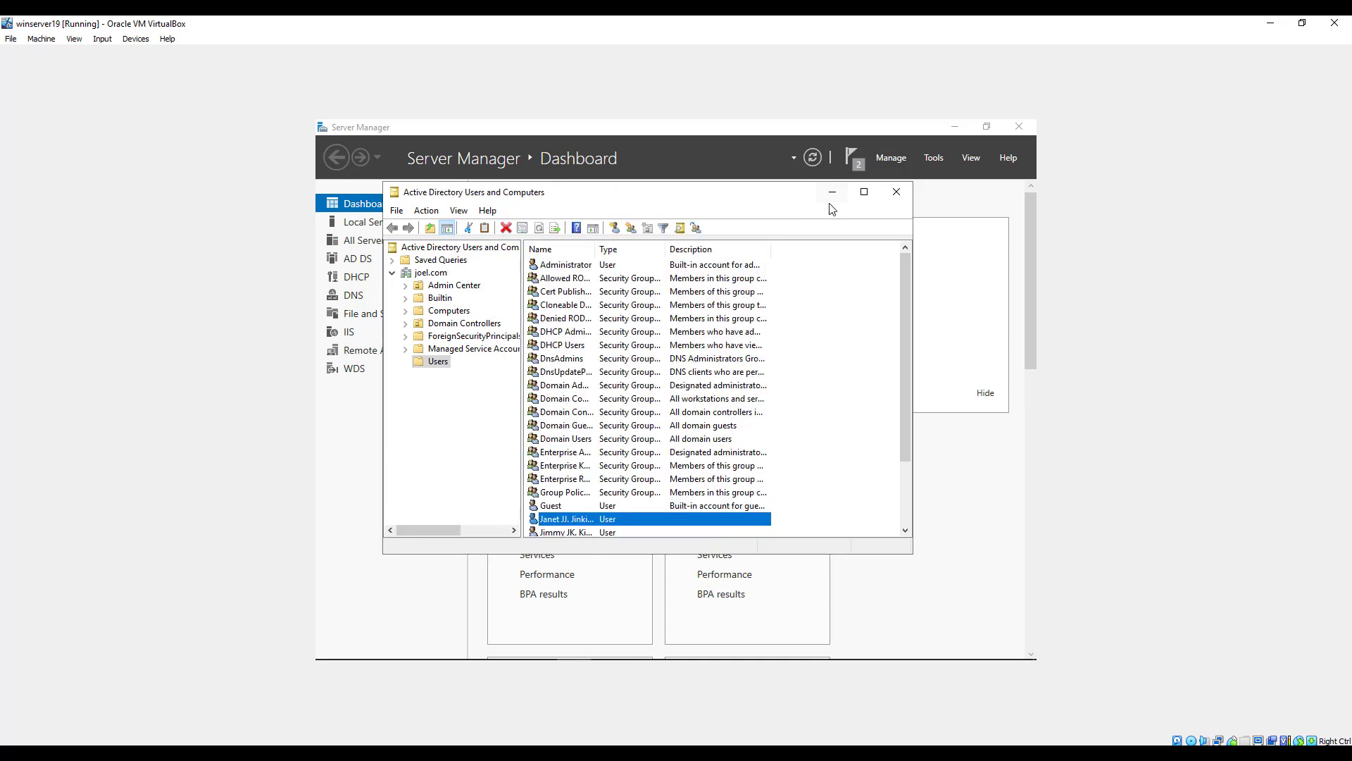
# Close Active Directory Users and Computers, switch to the Win10pro virtual machine, and bring up its sign-in screen.
pyautogui.click(896, 192)
pyautogui.moveTo(576, 743)
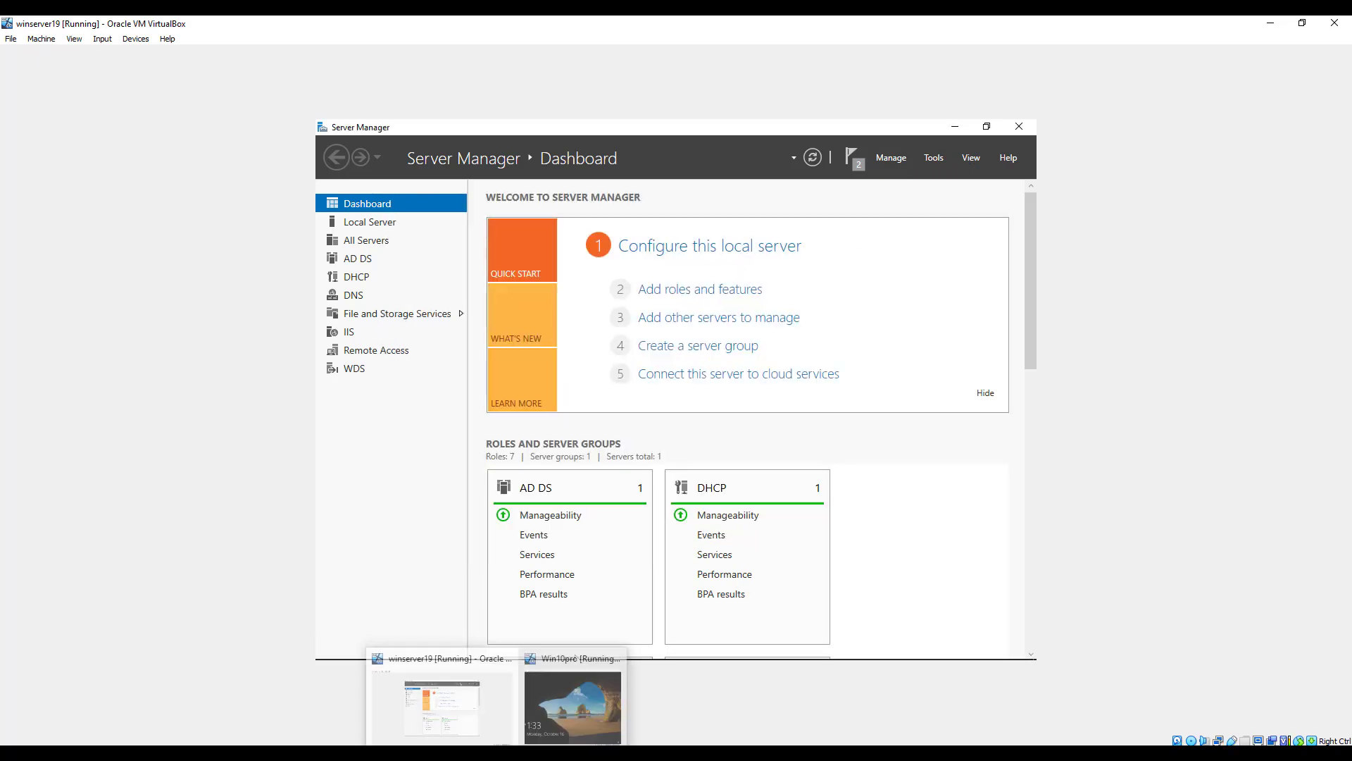
pyautogui.click(586, 700)
pyautogui.moveTo(803, 121); pyautogui.dragTo(613, 113)
pyautogui.click(674, 322)
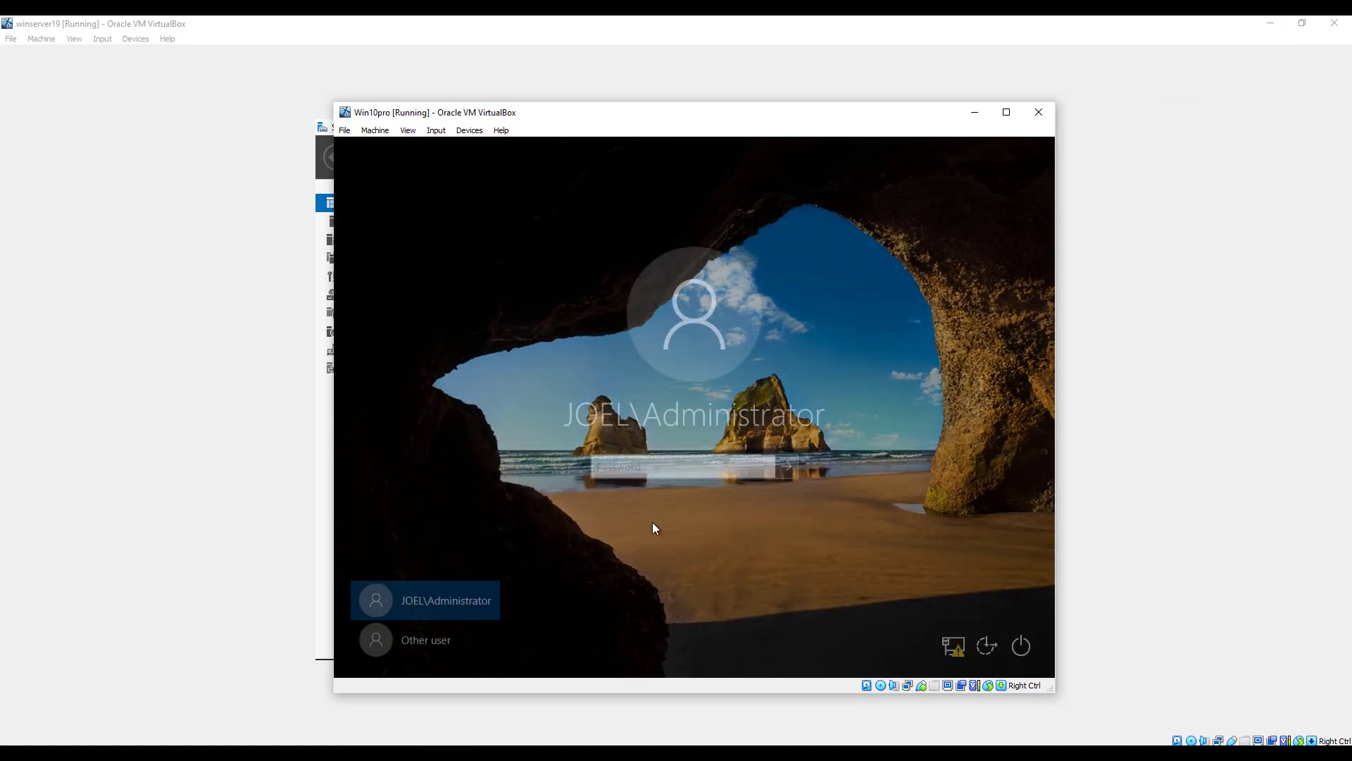
# Try to sign in to the JOEL domain as another user with the domain user's user name and account password.
pyautogui.click(428, 644)
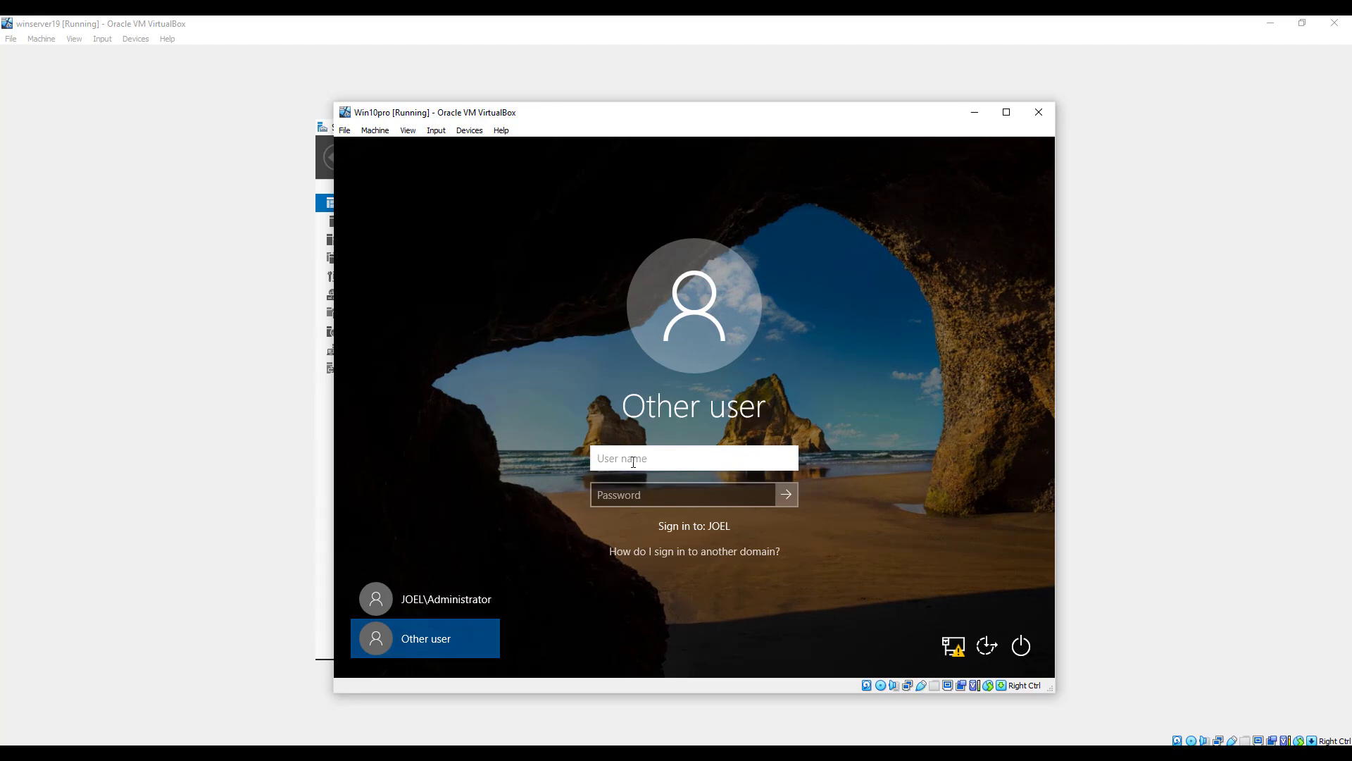
pyautogui.press('Tab')
pyautogui.write('•')
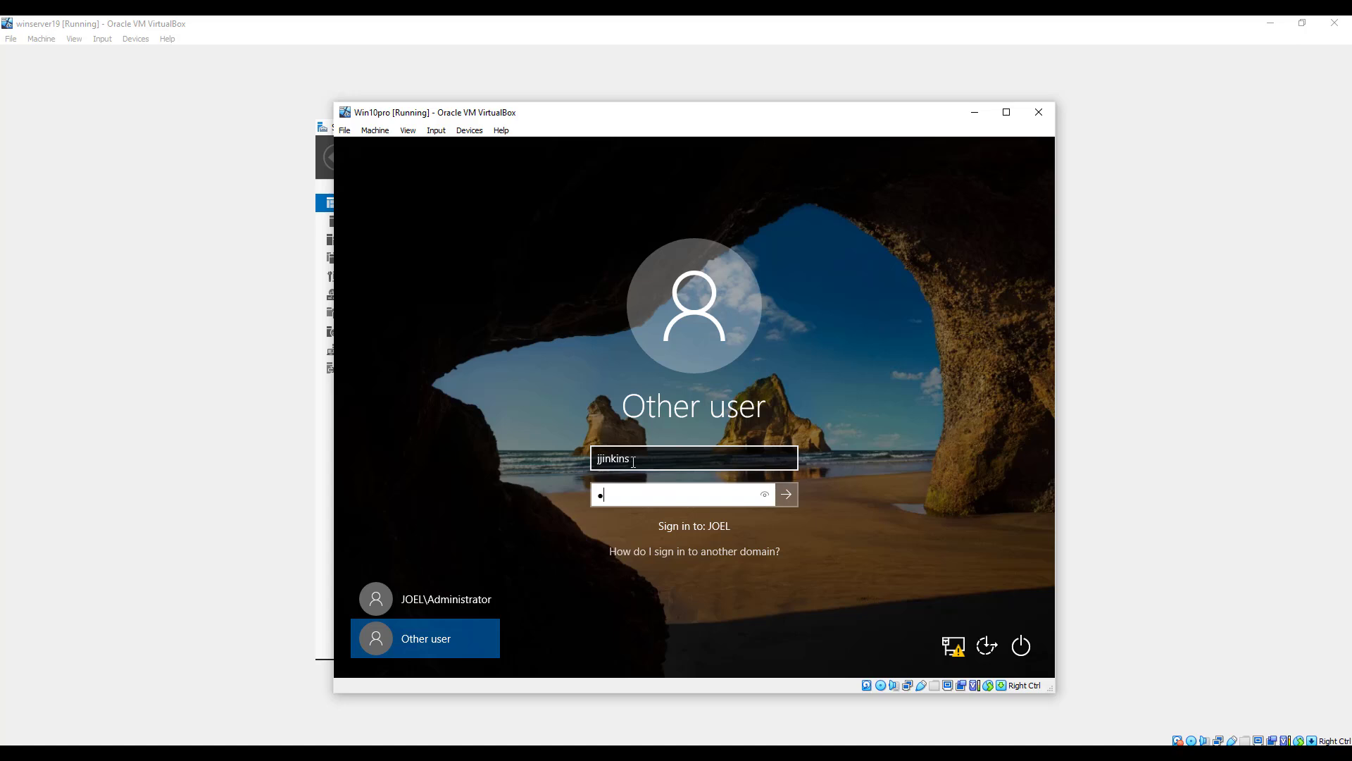
pyautogui.press('Return')
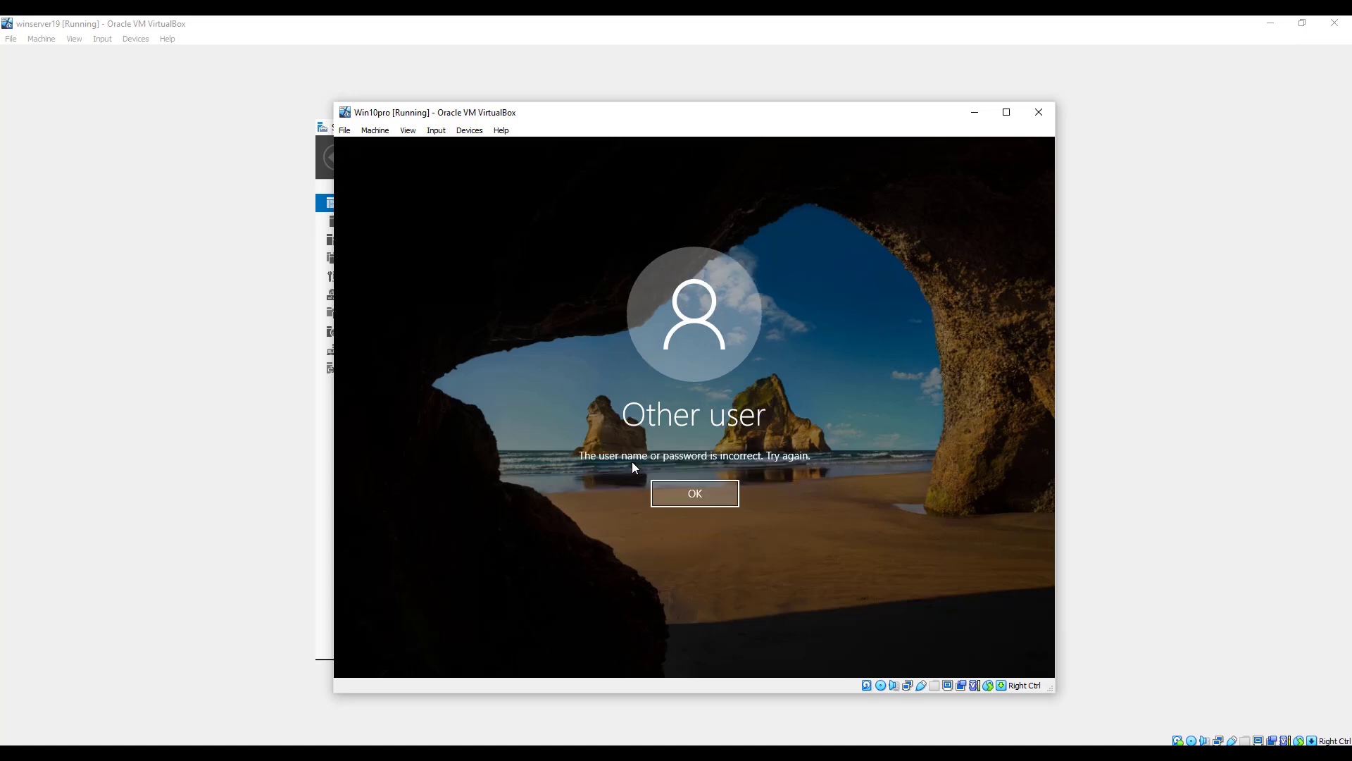
# Dismiss the sign-in error and retry signing in by re-entering the domain user's account password.
pyautogui.click(671, 502)
pyautogui.write('•••••••')
pyautogui.press('Return')
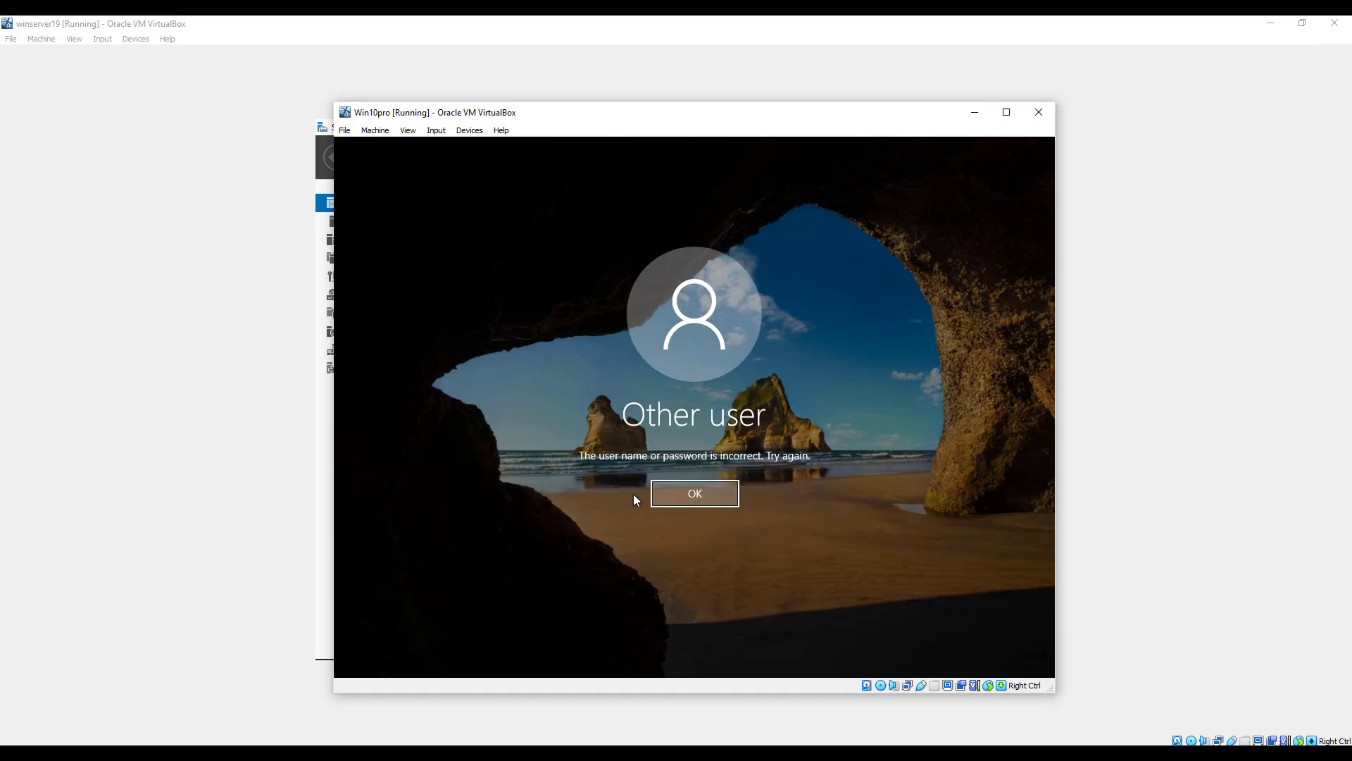
# Dismiss the repeated sign-in error and sign in to the JOEL domain with the domain user's corrected account password.
pyautogui.click(725, 493)
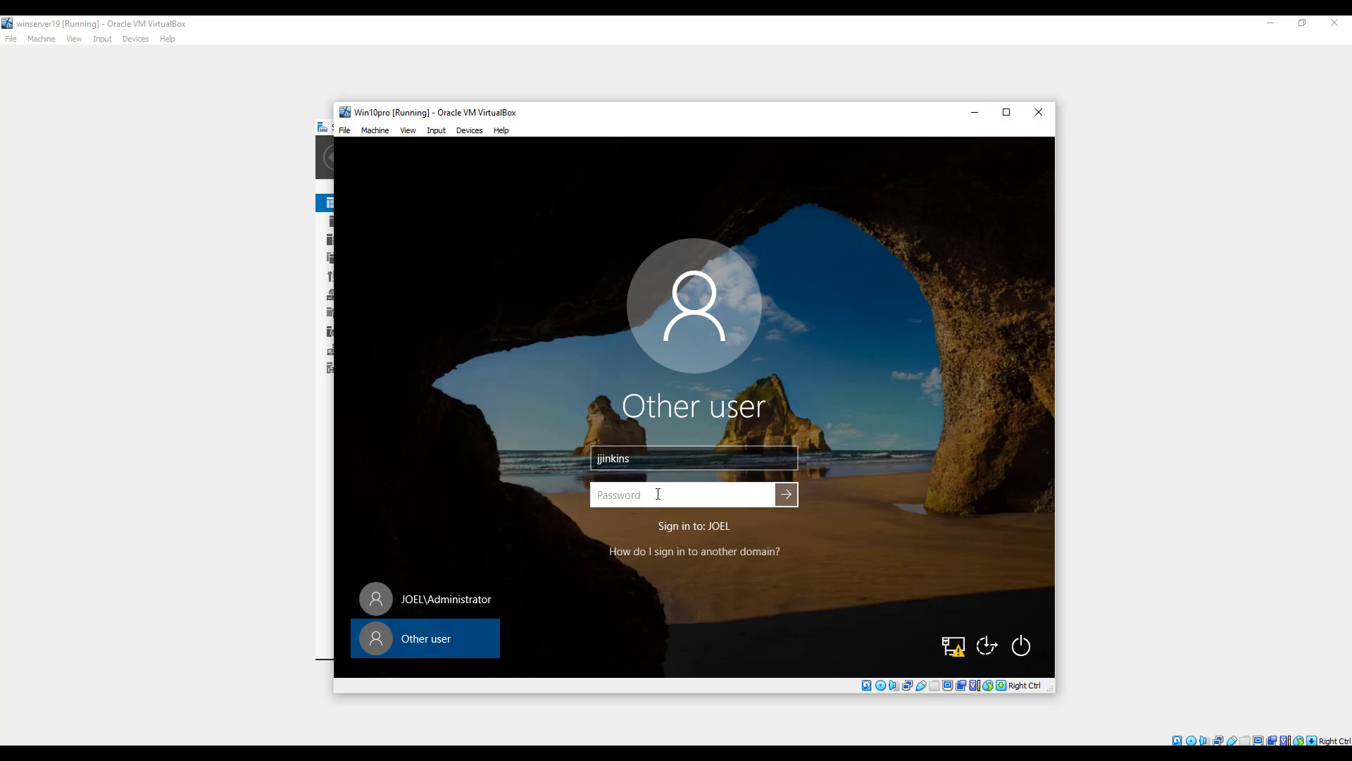
pyautogui.write('•')
pyautogui.press('Return')
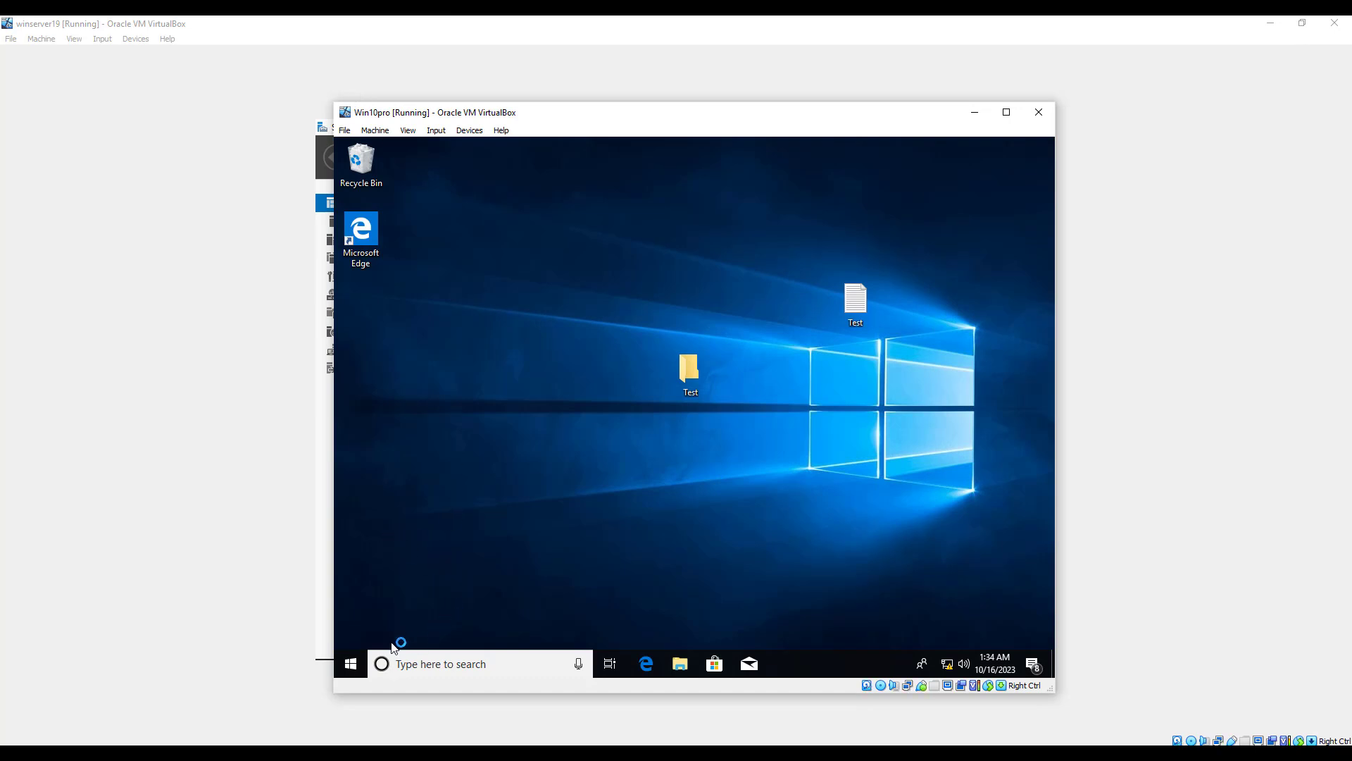
# Search Windows for "win" and open Windows Defender Firewall from the results.
pyautogui.click(424, 663)
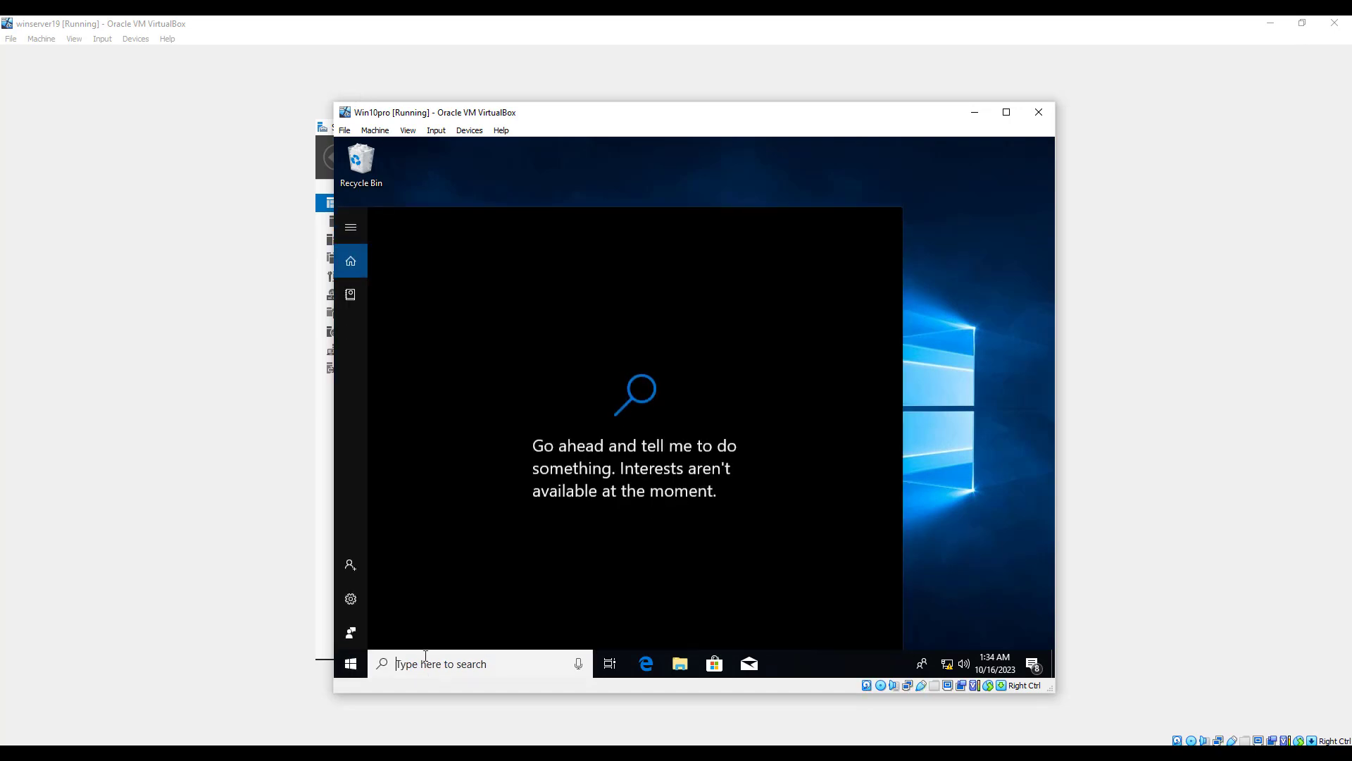
pyautogui.write('win')
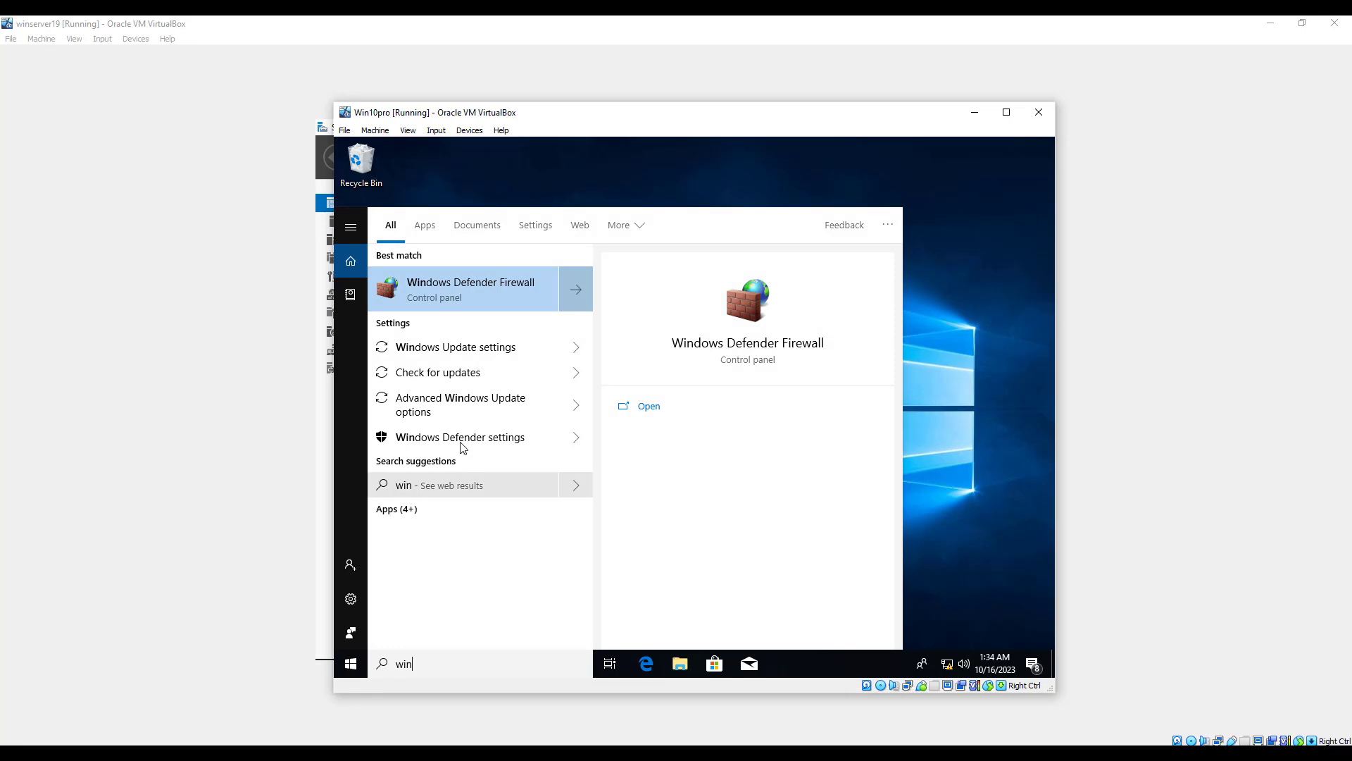
pyautogui.click(484, 285)
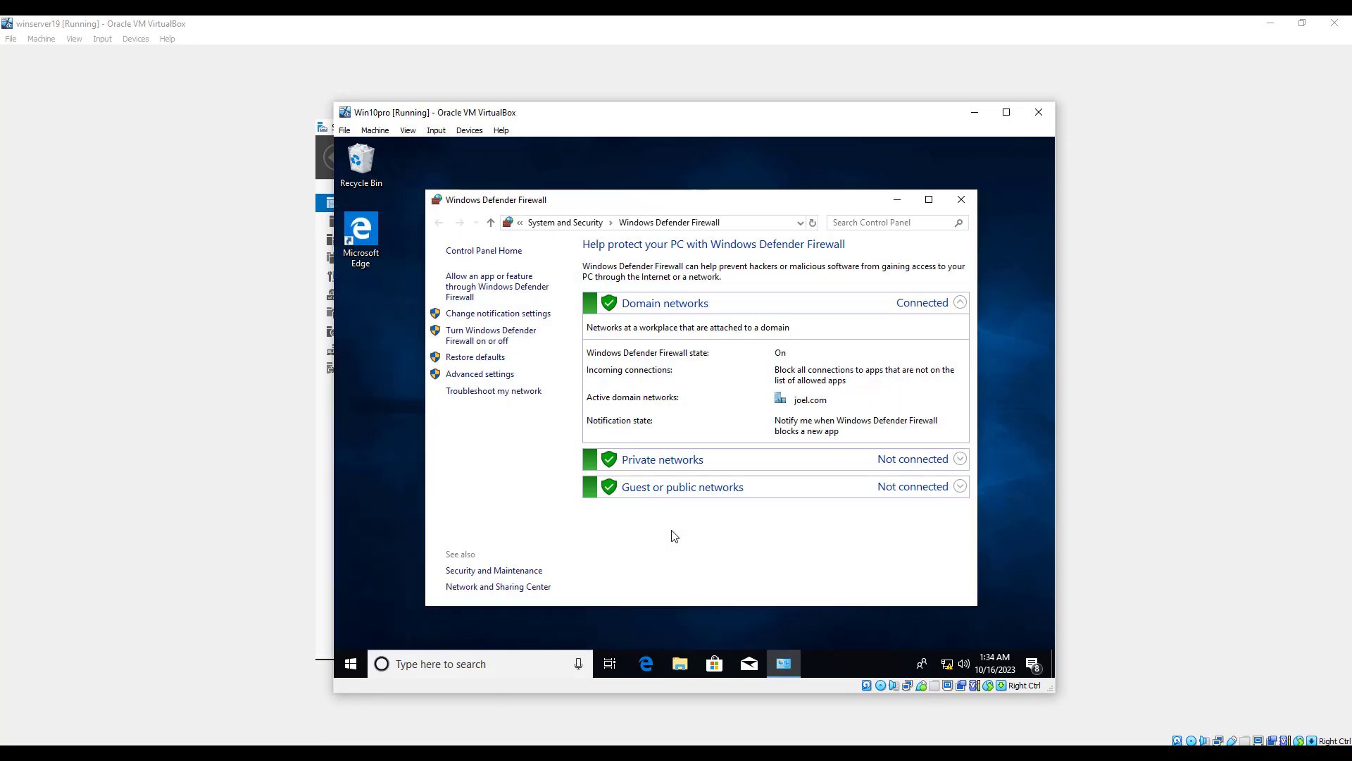
# Open the firewall's advanced settings, authorising the change with the Administrator user name and the administrator account password.
pyautogui.click(493, 374)
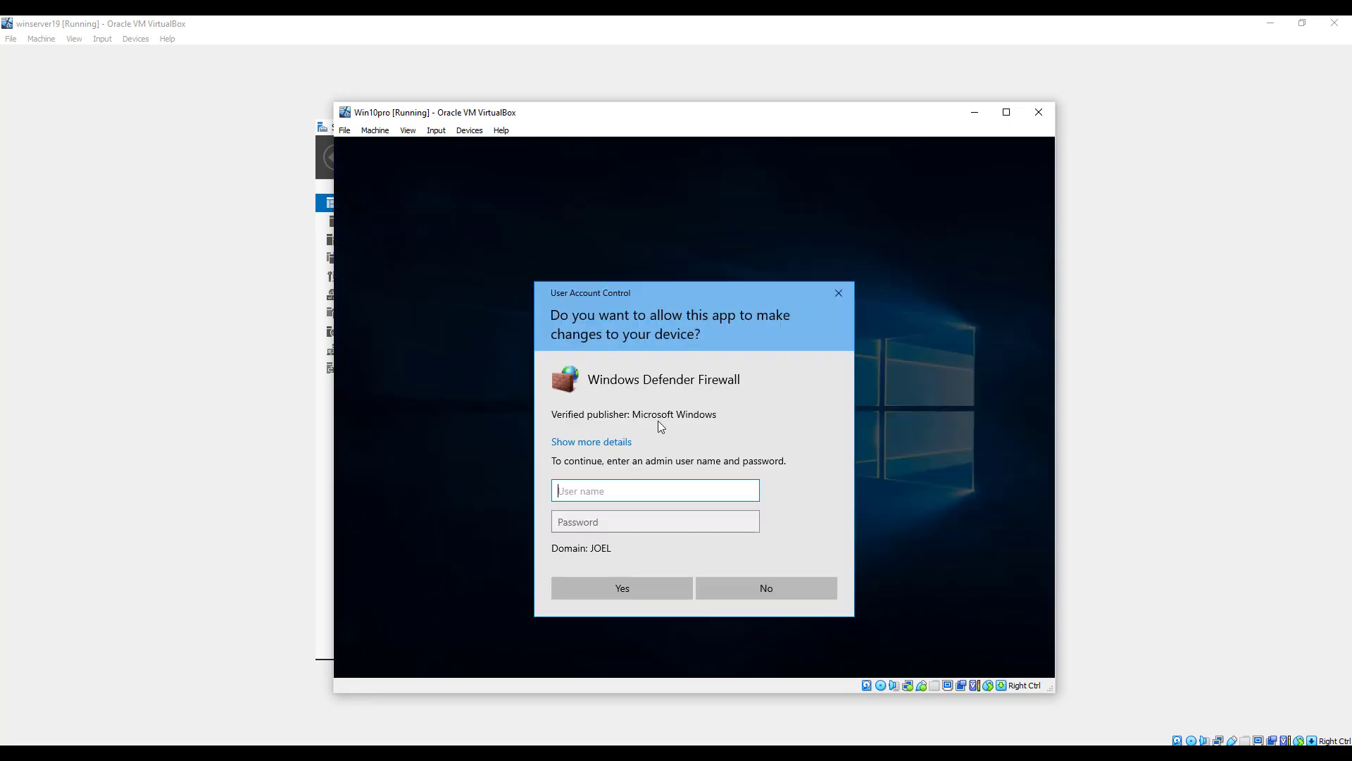
pyautogui.write('Administrator')
pyautogui.press('Tab')
pyautogui.write('P@ssw0rd')
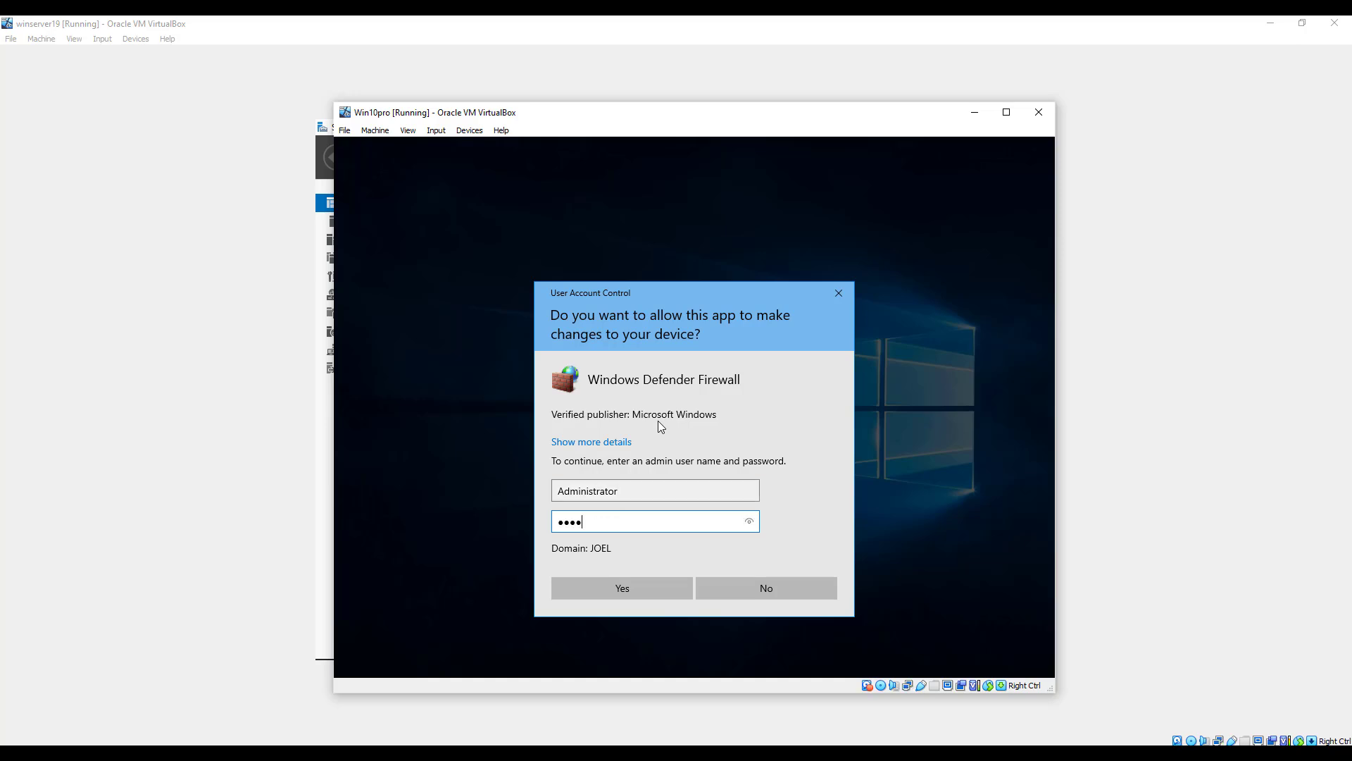
pyautogui.press('Return')
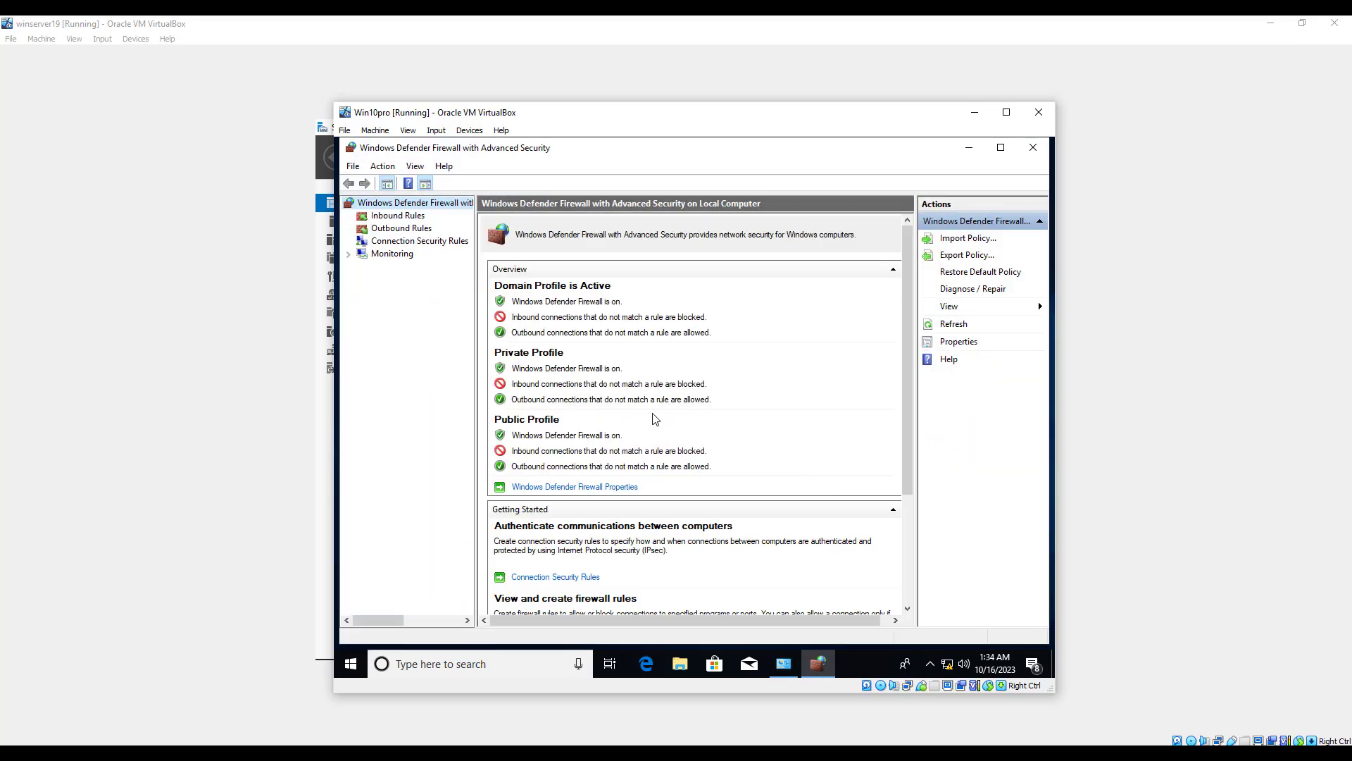
# Start a new inbound rule of type Port that applies to TCP on specific local port 1723.
pyautogui.click(414, 216)
pyautogui.click(969, 240)
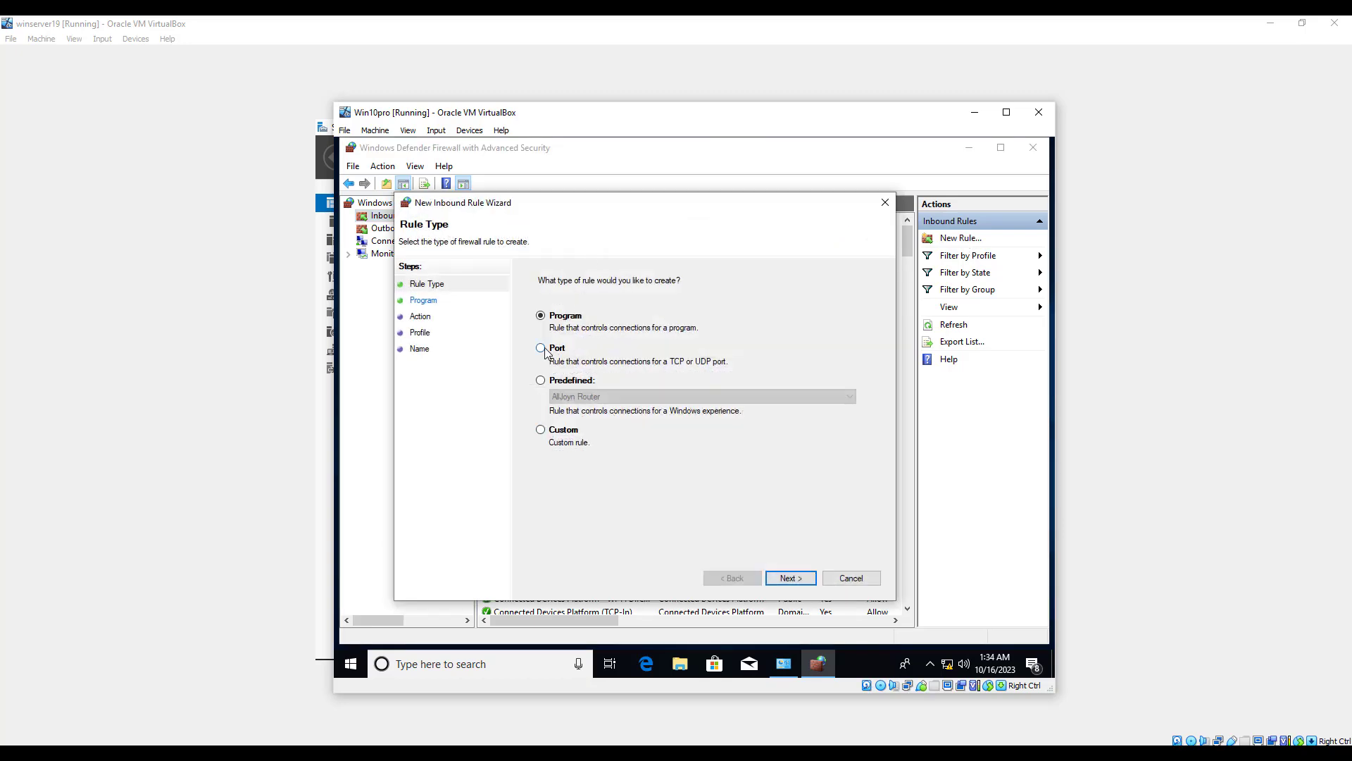
pyautogui.click(542, 349)
pyautogui.click(790, 579)
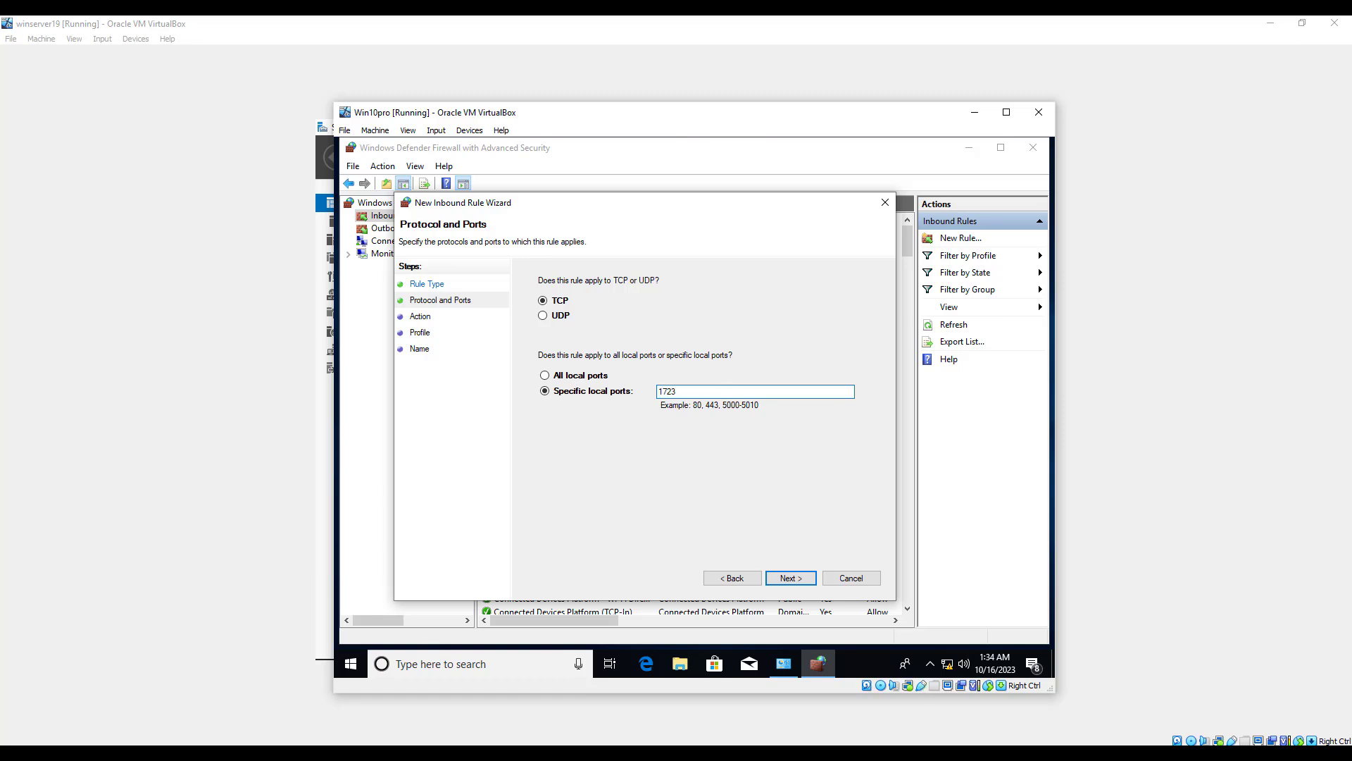
pyautogui.click(790, 578)
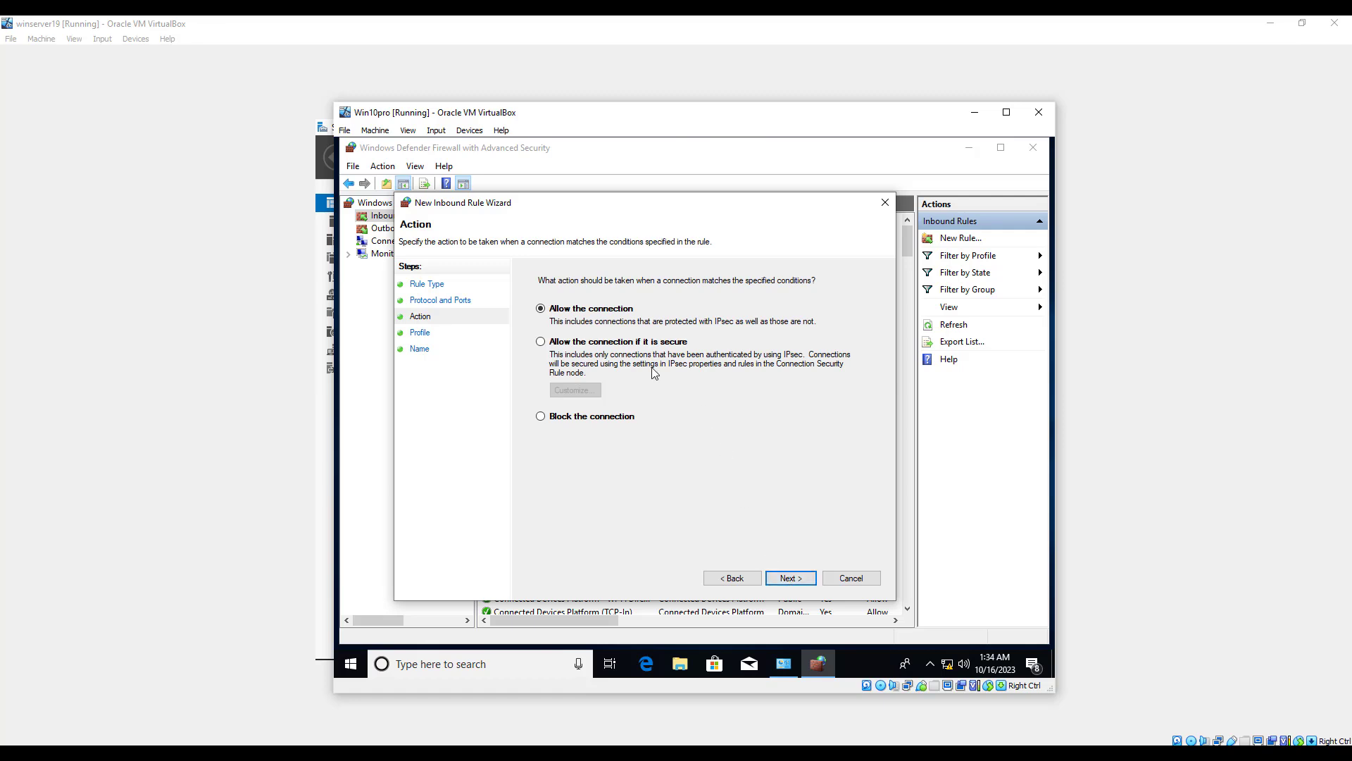
# Allow the connection on the Domain, Private and Public profiles, name the rule TCP, and finish it.
pyautogui.click(793, 582)
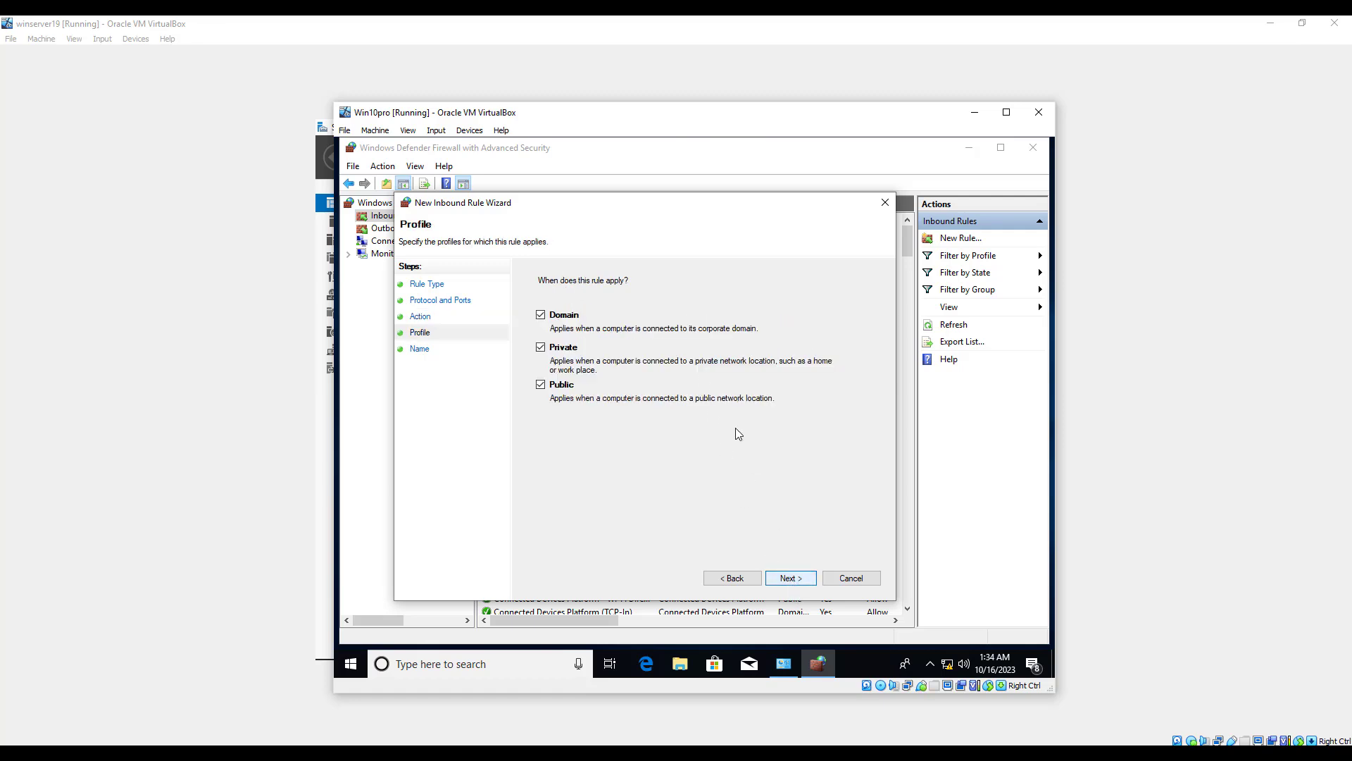
pyautogui.click(807, 582)
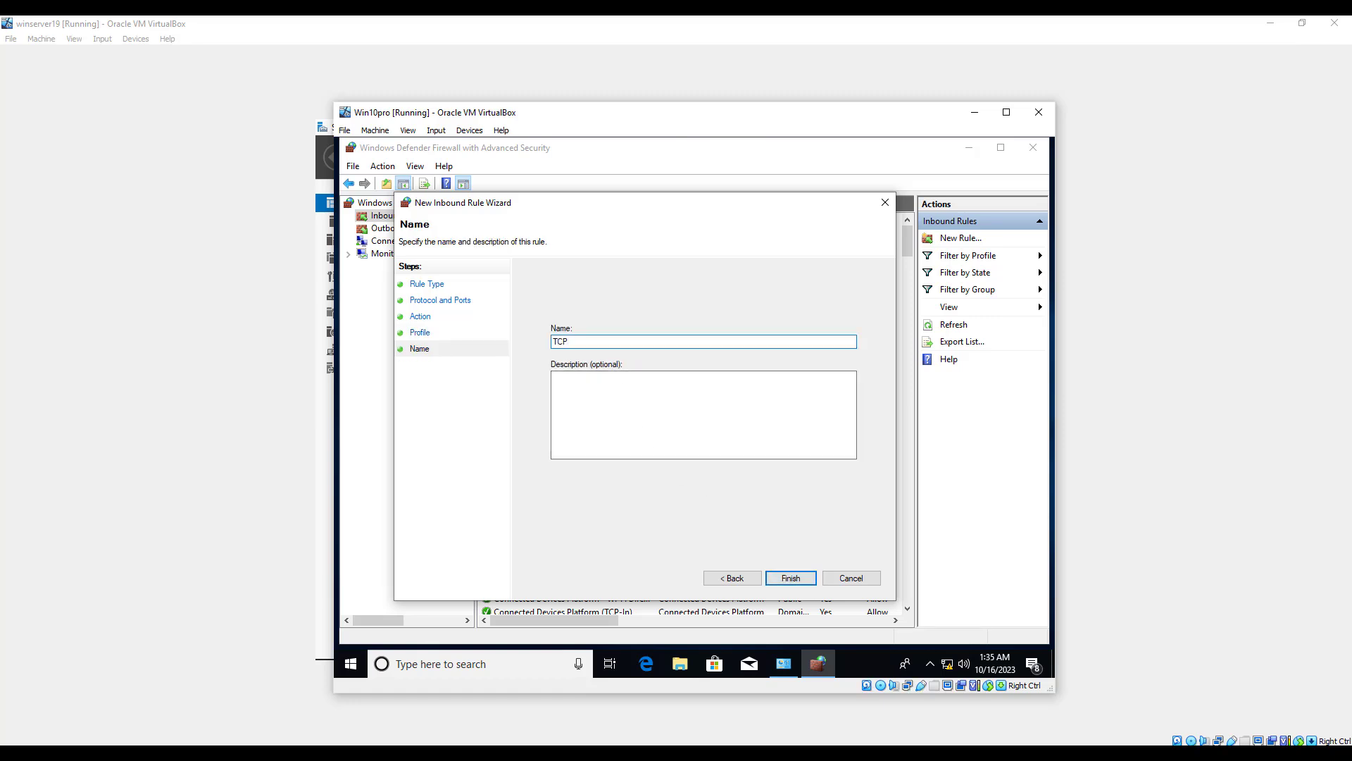
pyautogui.click(798, 582)
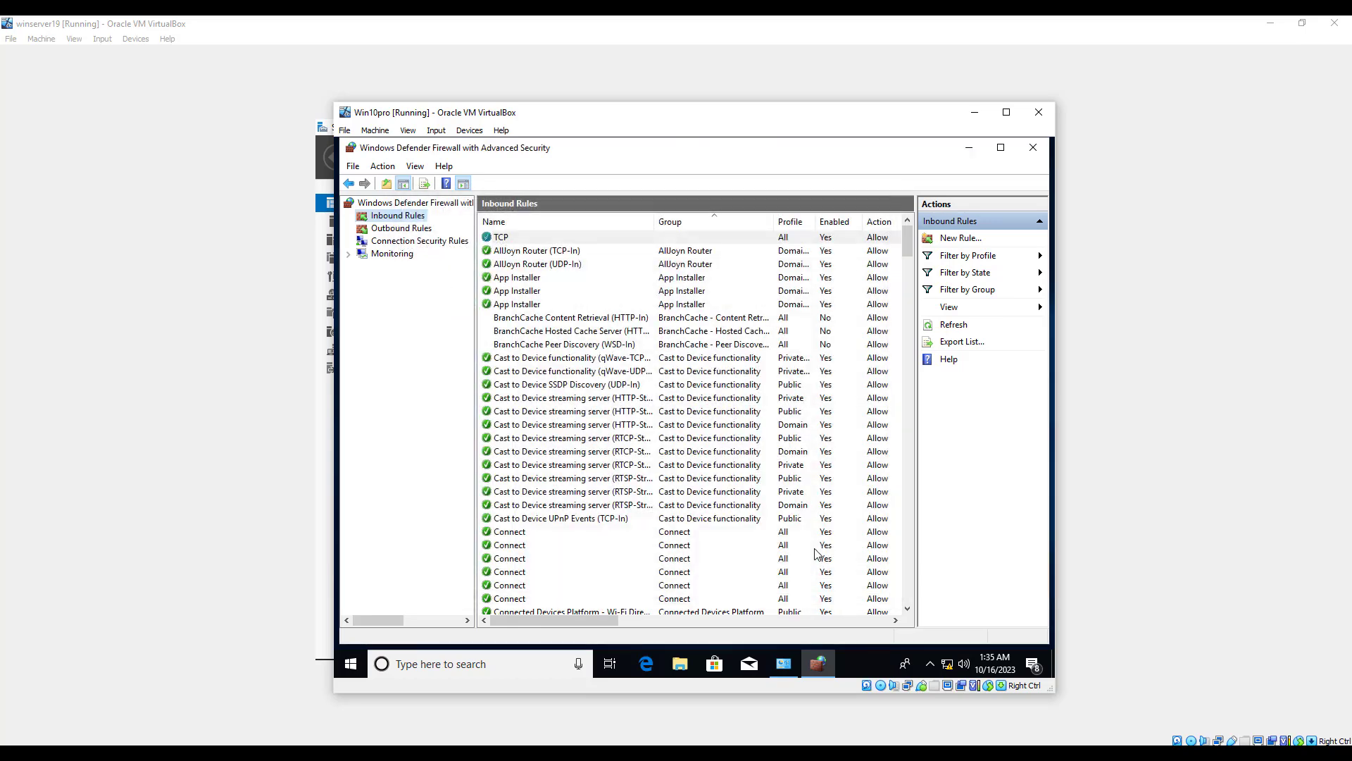
# Start a new custom inbound rule for all programs and set its protocol type to GRE.
pyautogui.click(960, 238)
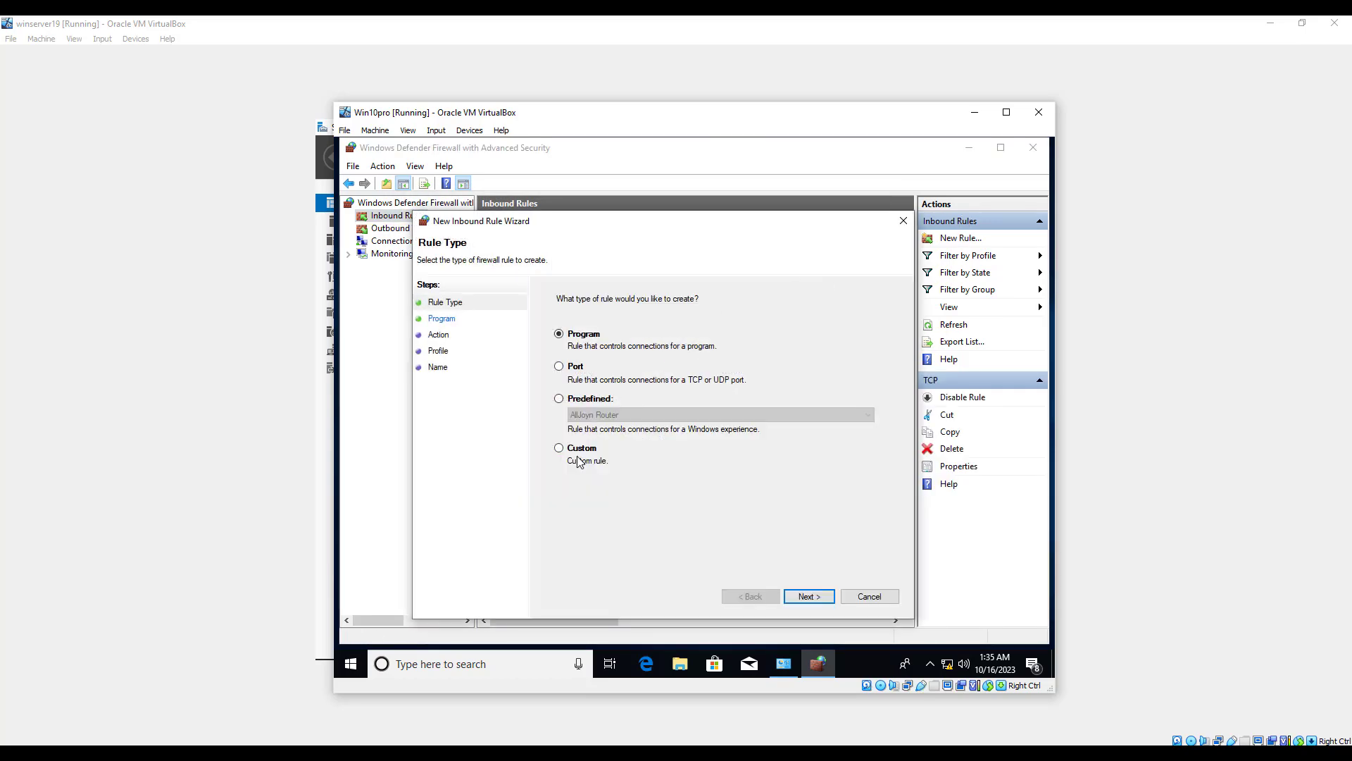
pyautogui.click(571, 451)
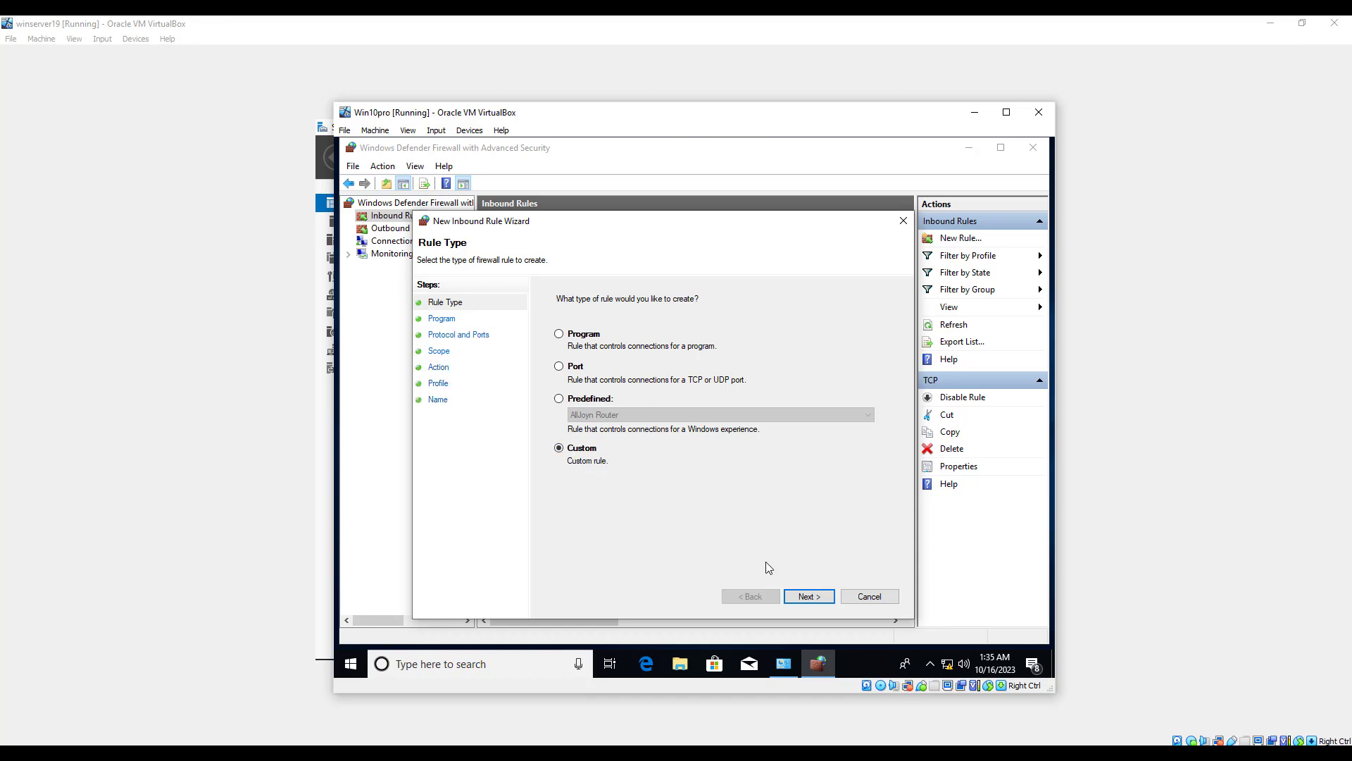
pyautogui.click(809, 596)
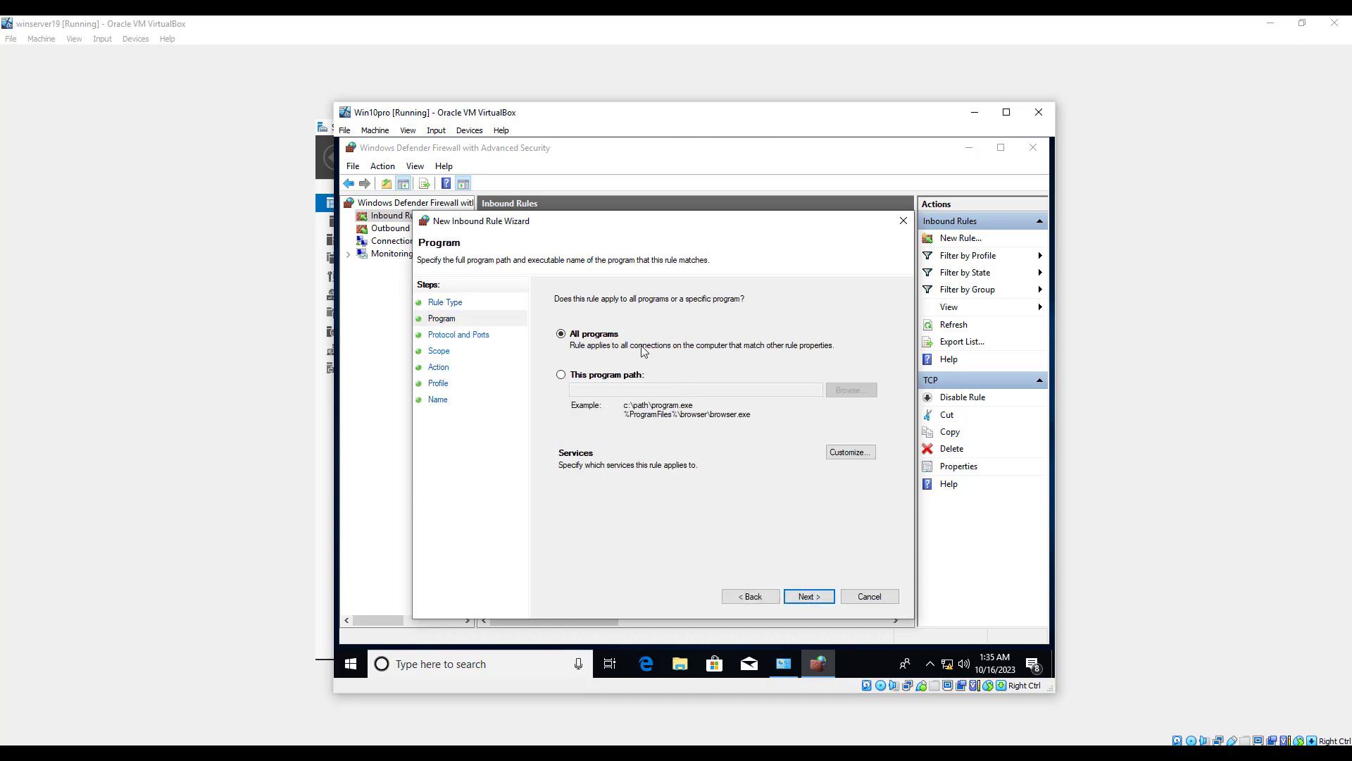
pyautogui.click(810, 597)
pyautogui.click(686, 338)
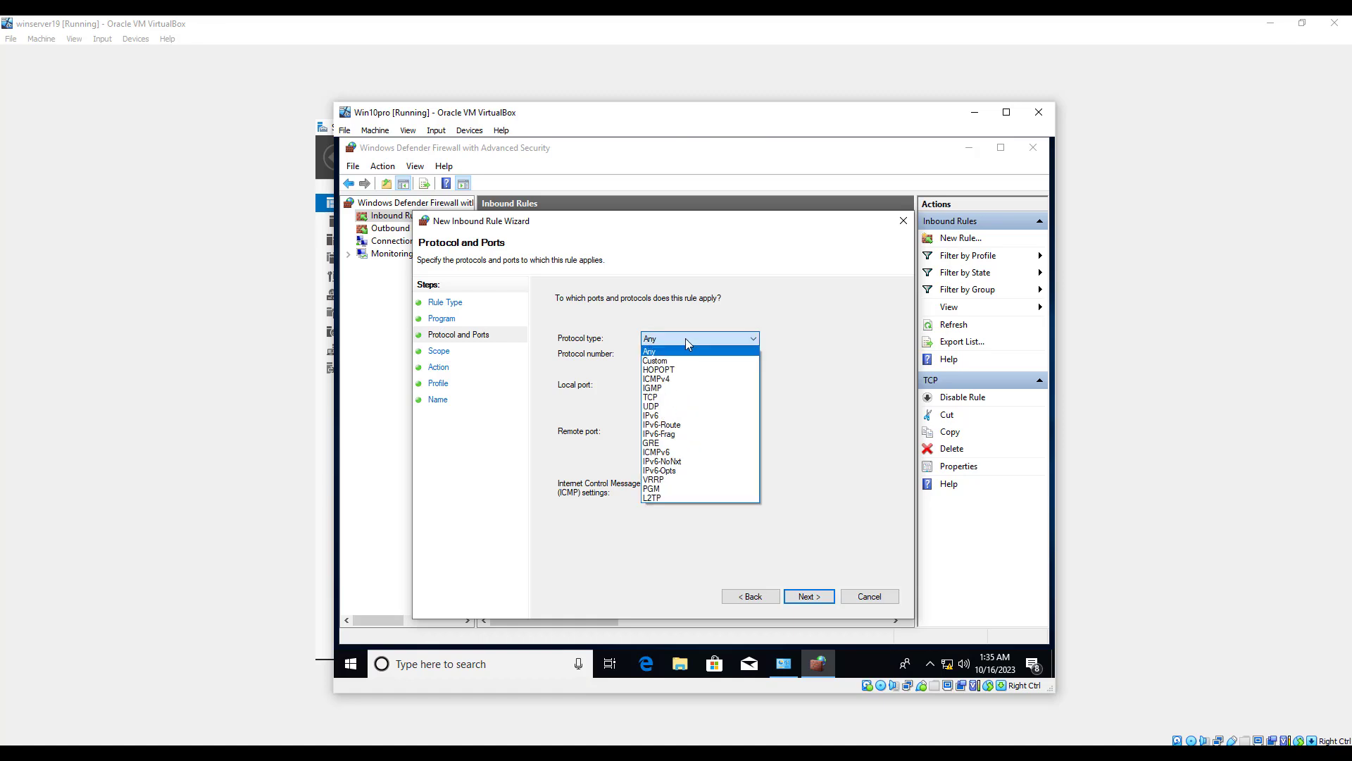
pyautogui.click(686, 443)
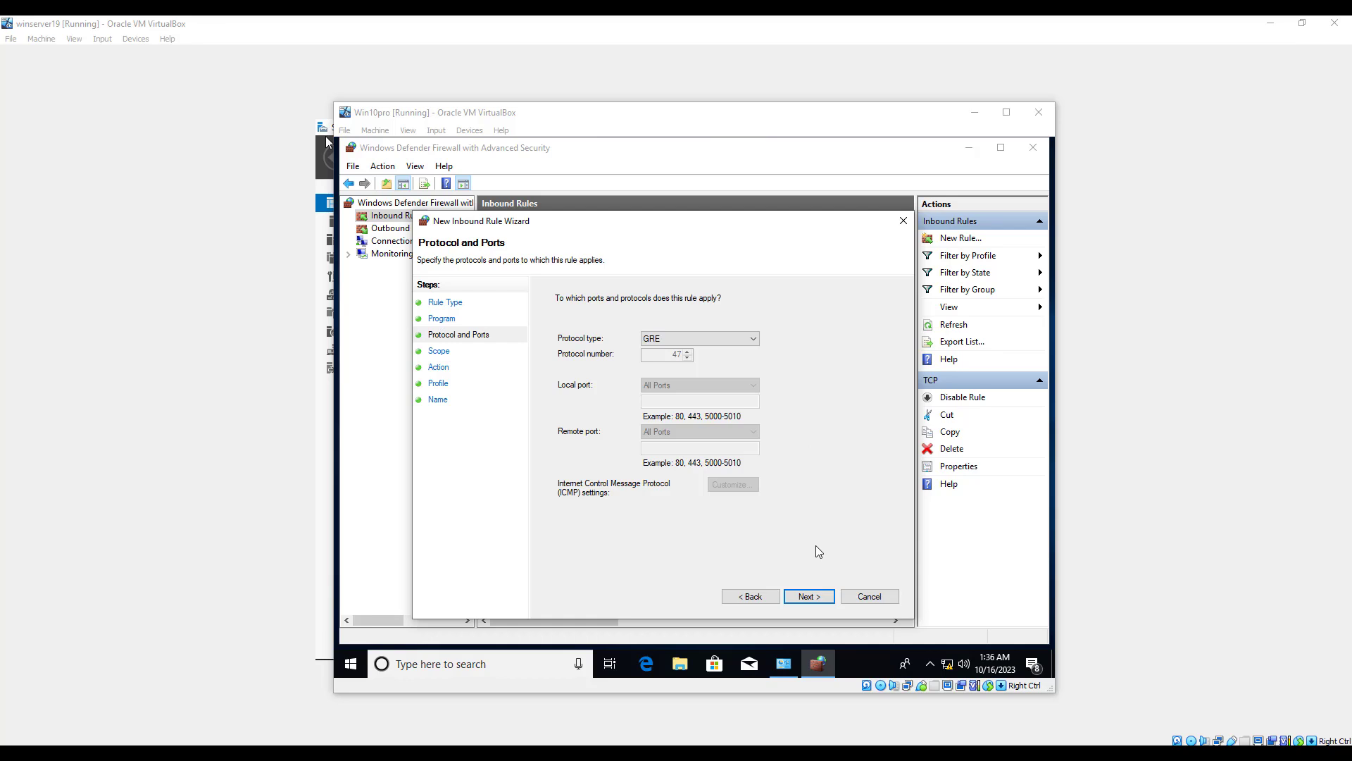
# Allow the connection from any IP address on all three profiles, name the rule GRE, and finish it.
pyautogui.click(809, 597)
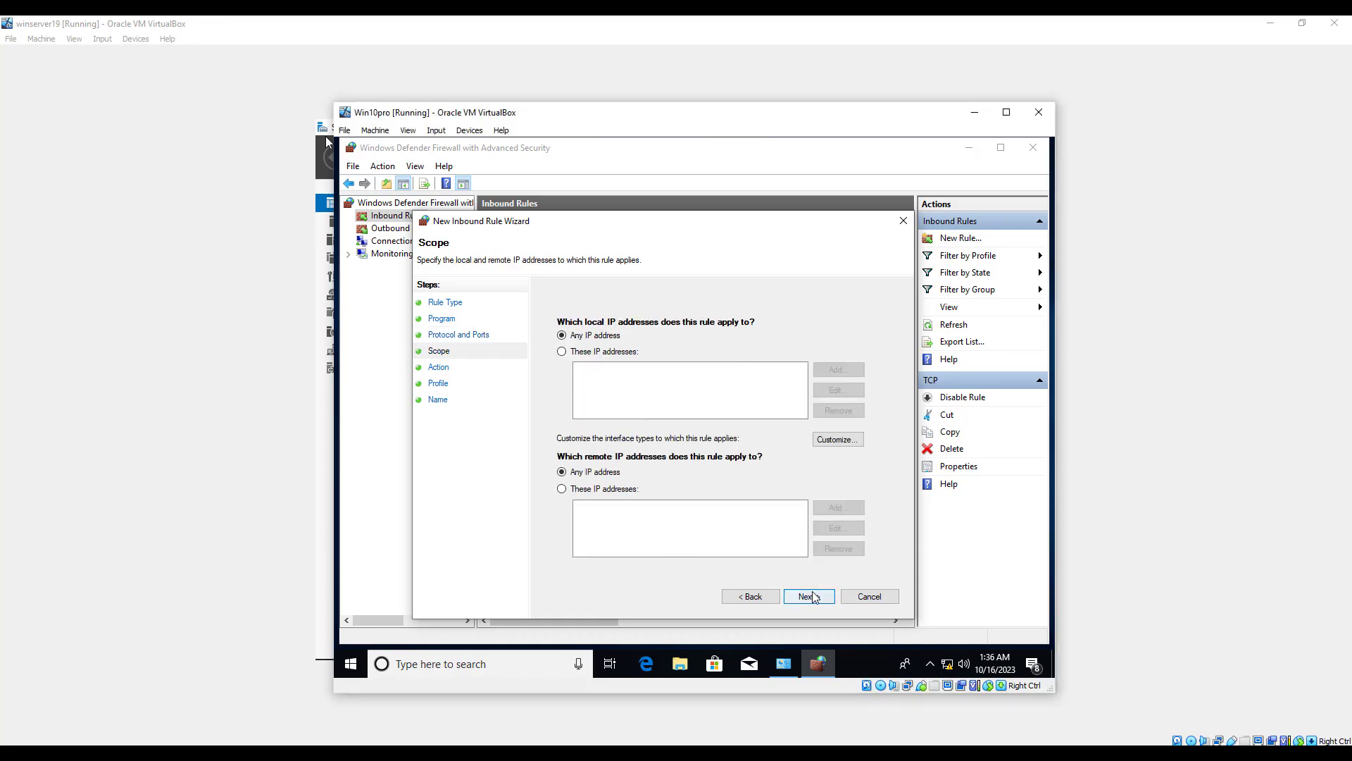
pyautogui.click(817, 598)
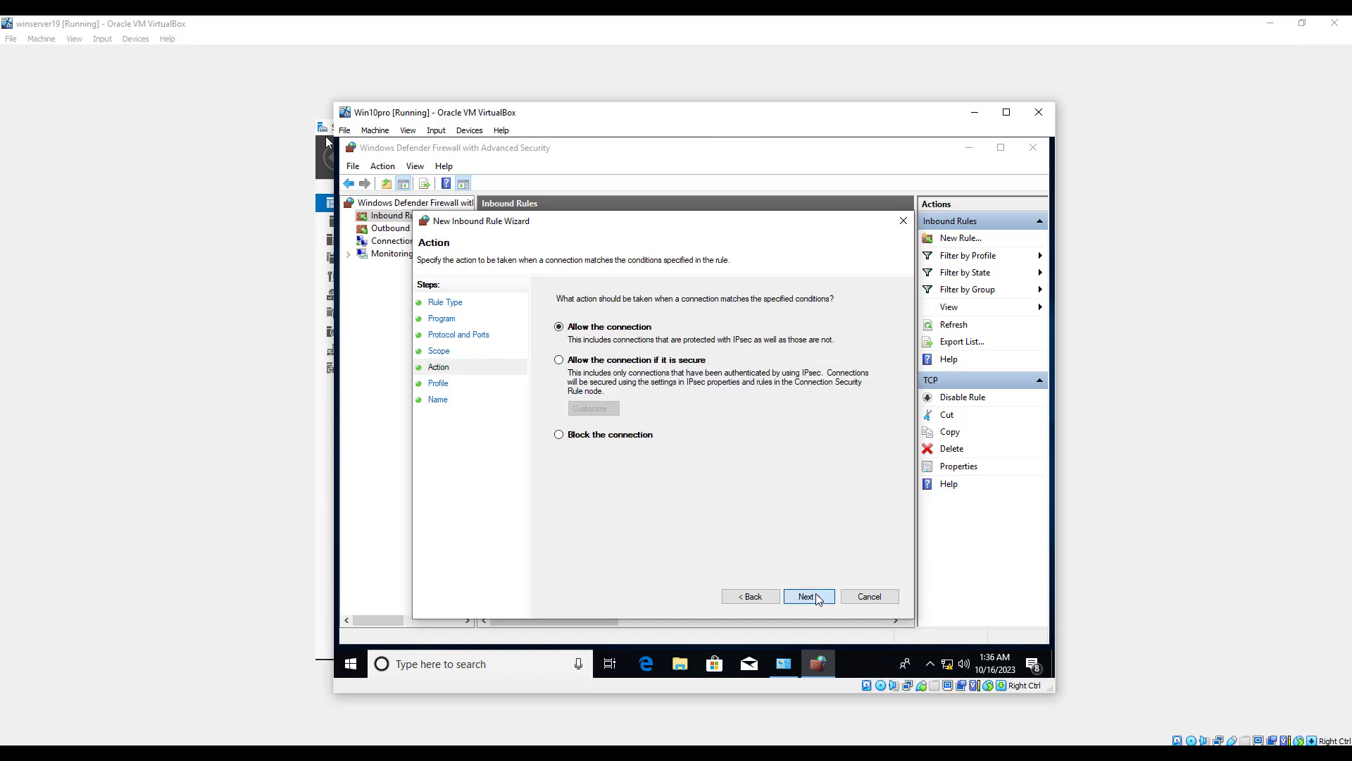
pyautogui.click(817, 597)
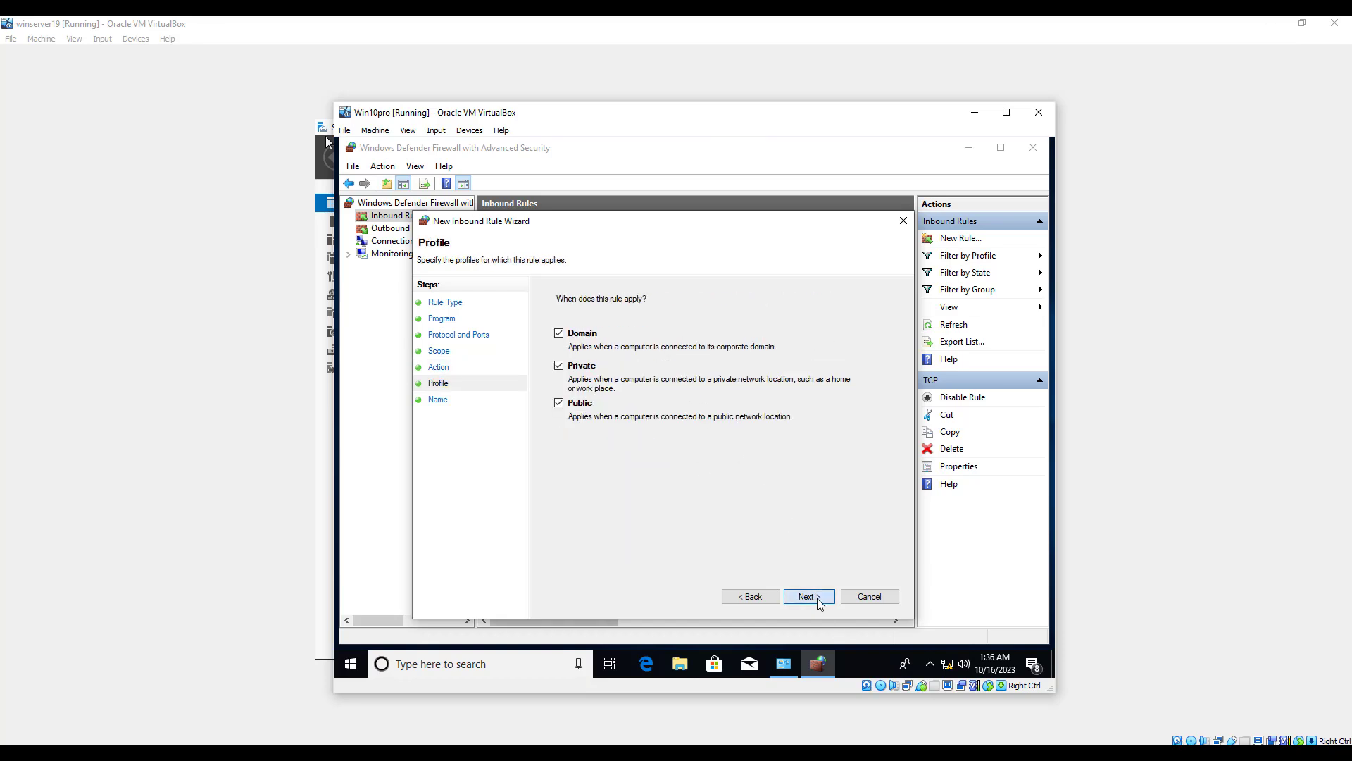
pyautogui.click(813, 597)
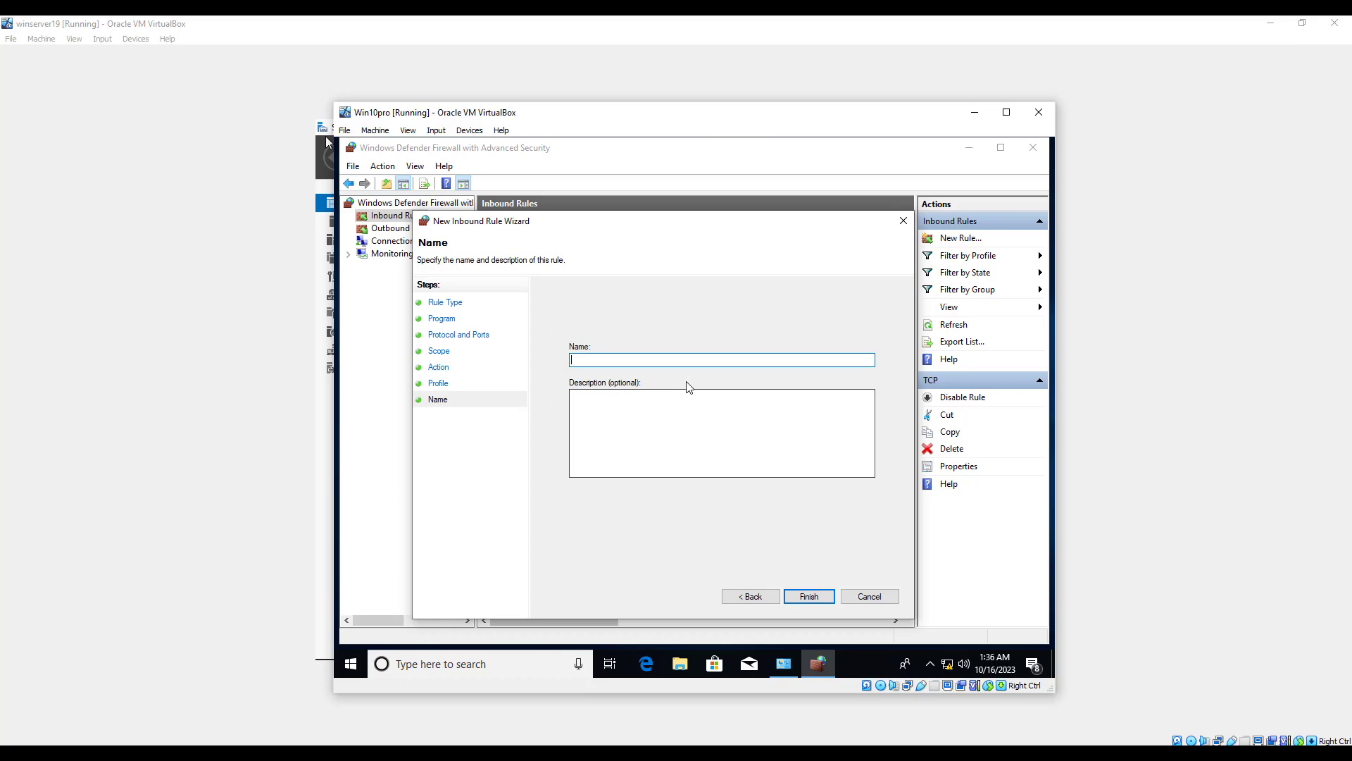
pyautogui.write('GRE')
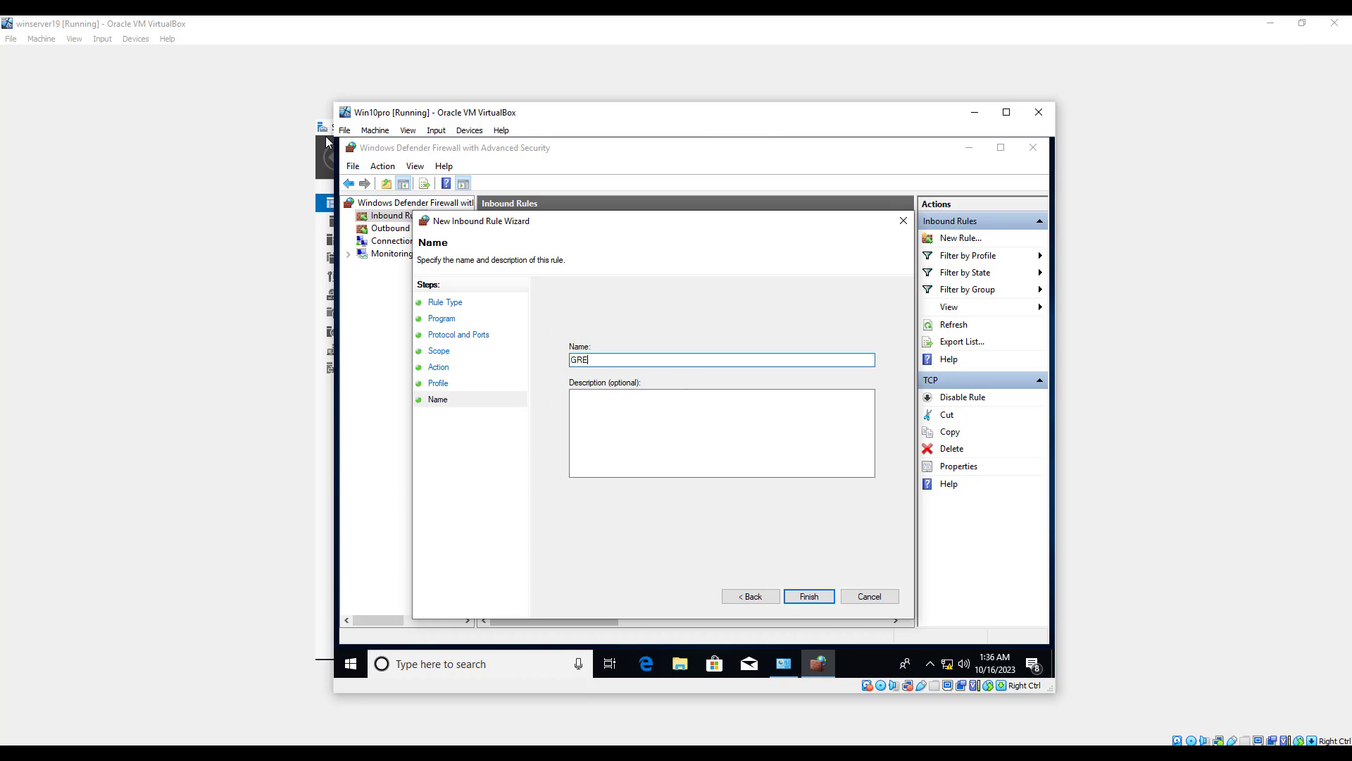
pyautogui.click(803, 596)
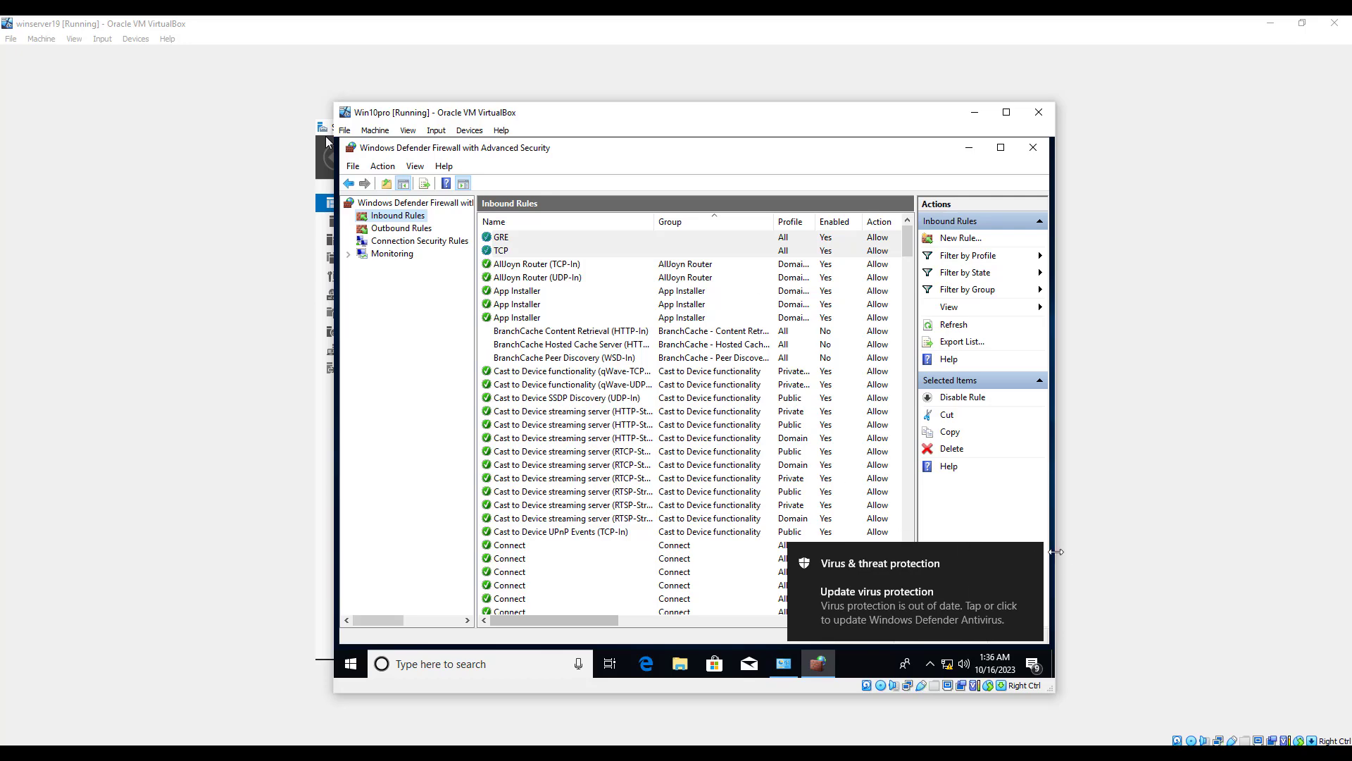
# Dismiss the virus protection notification and minimise both firewall windows to clear the desktop.
pyautogui.click(1032, 555)
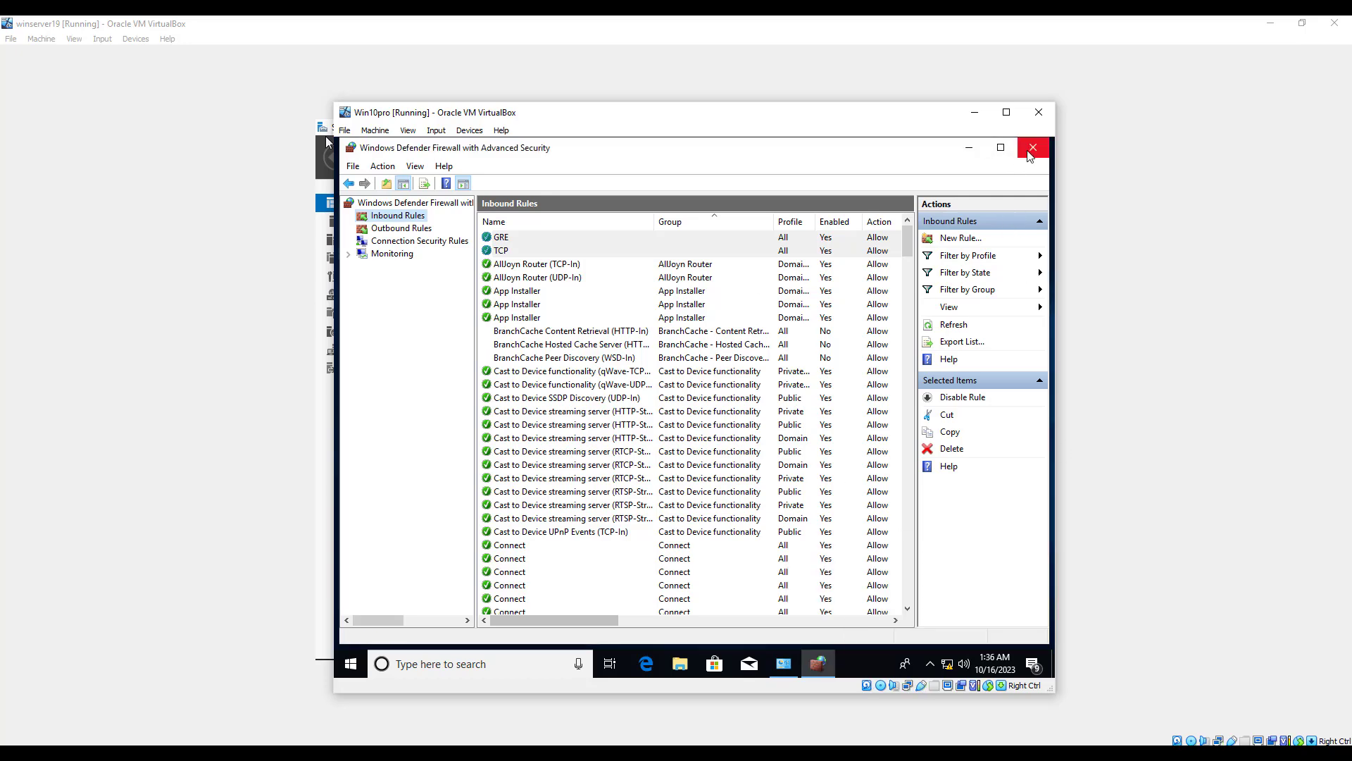
pyautogui.click(967, 151)
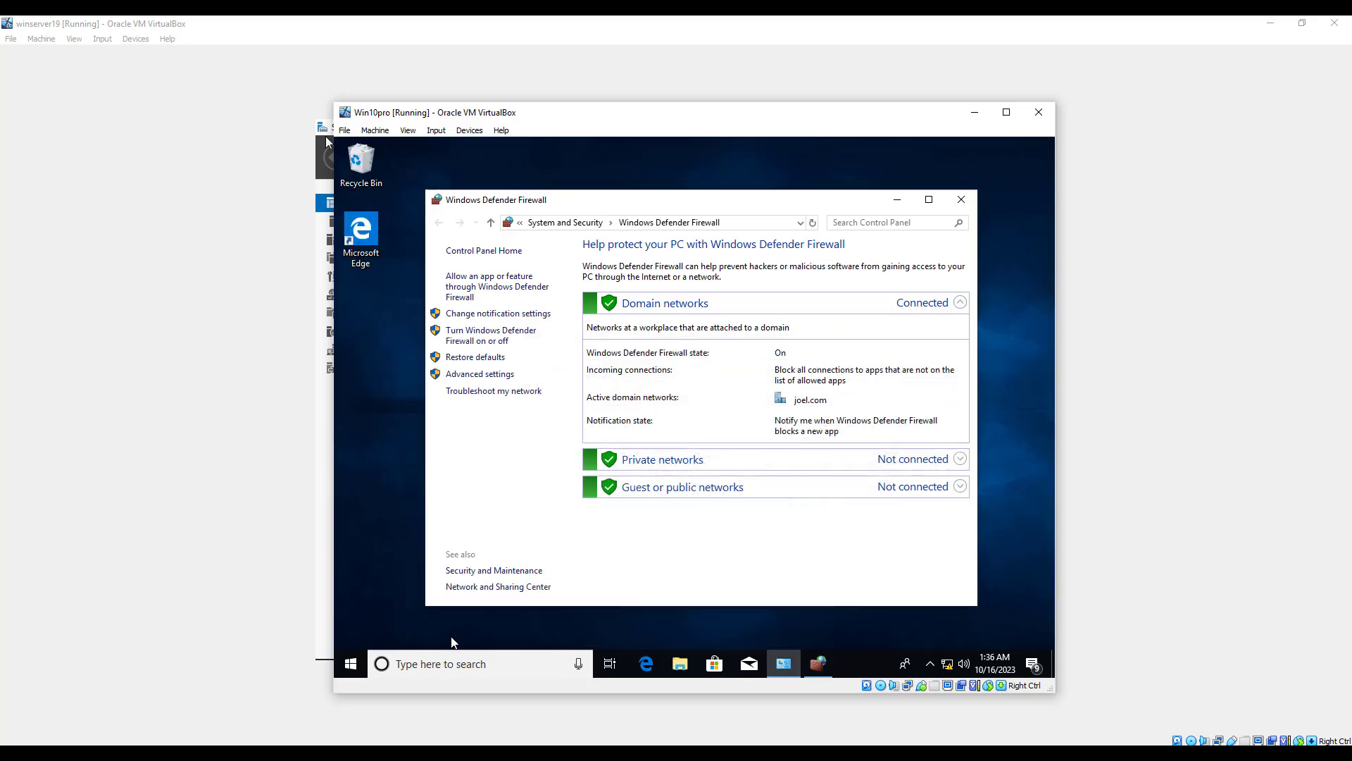
pyautogui.click(894, 202)
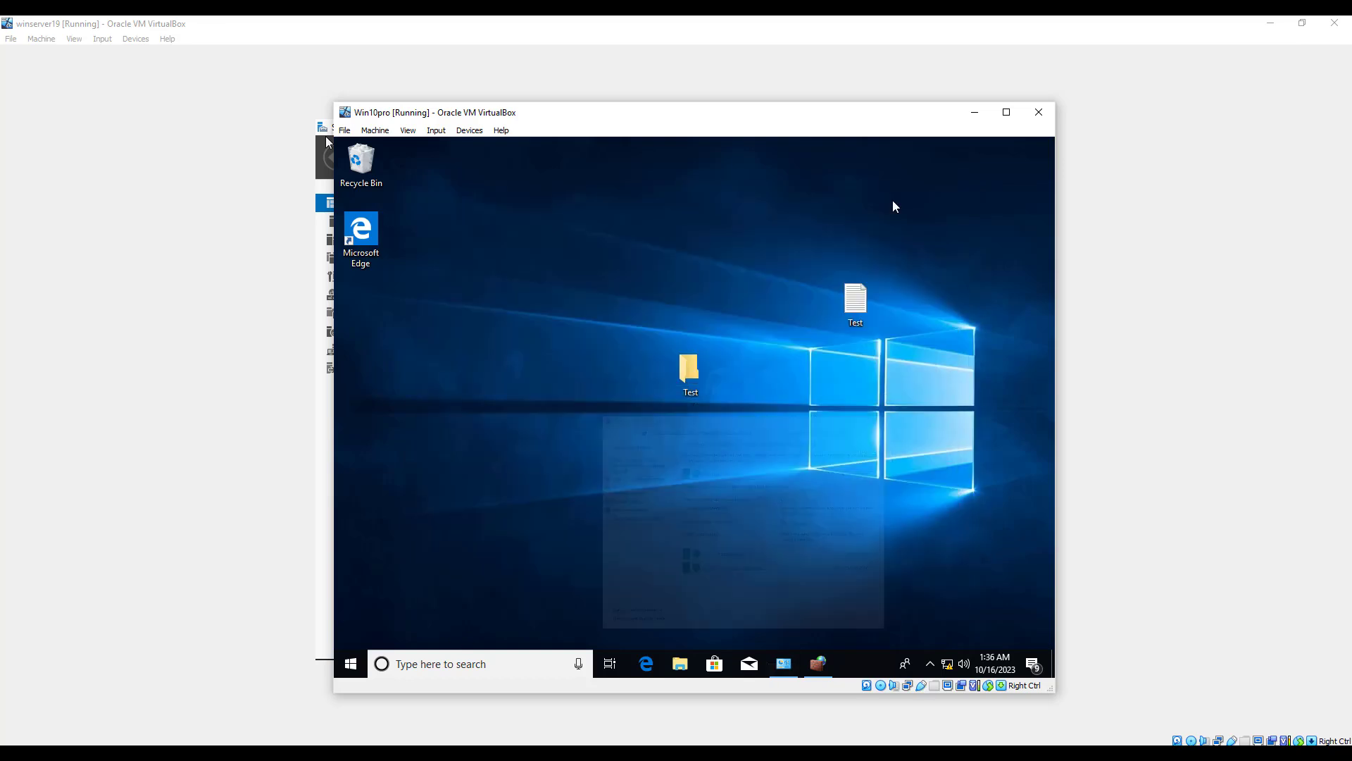
# Search Windows for "Vpn" and open the VPN settings page.
pyautogui.click(503, 659)
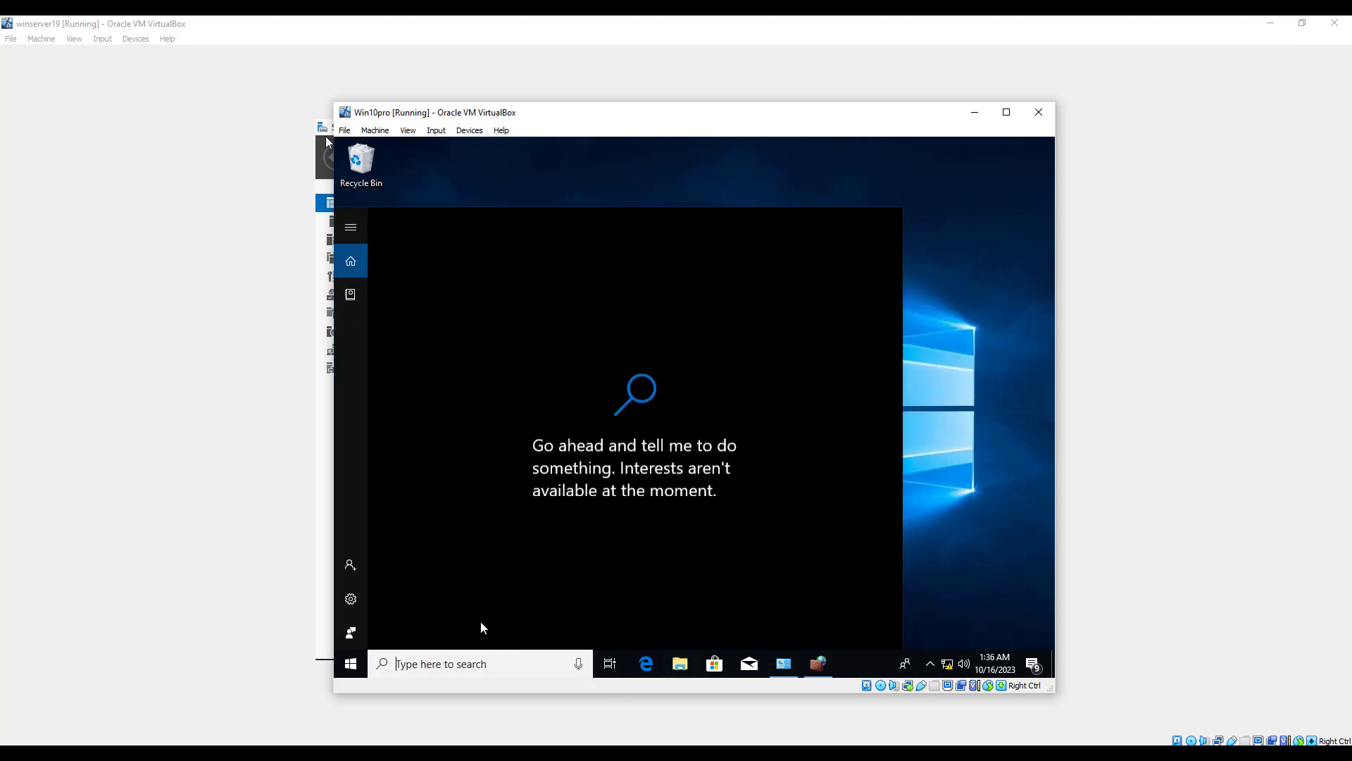
pyautogui.write('Vpn')
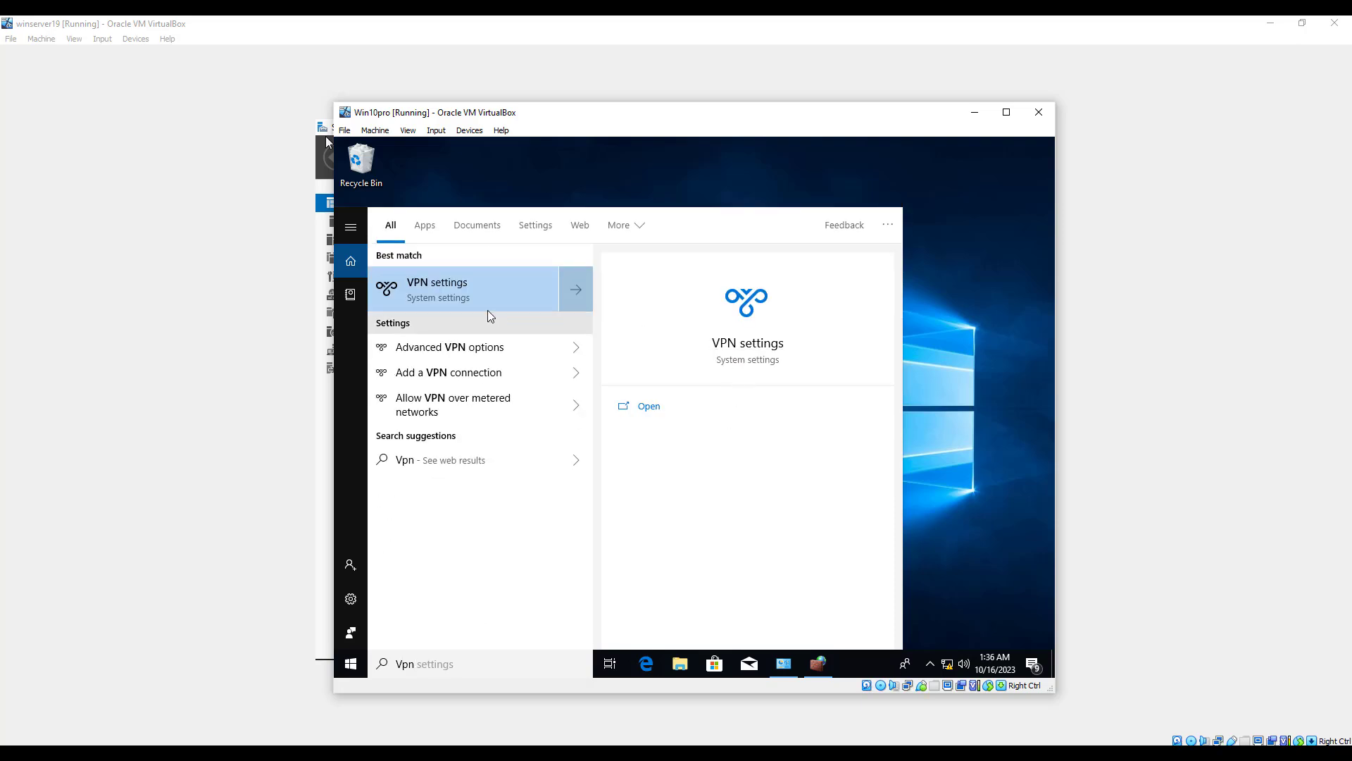
pyautogui.click(488, 289)
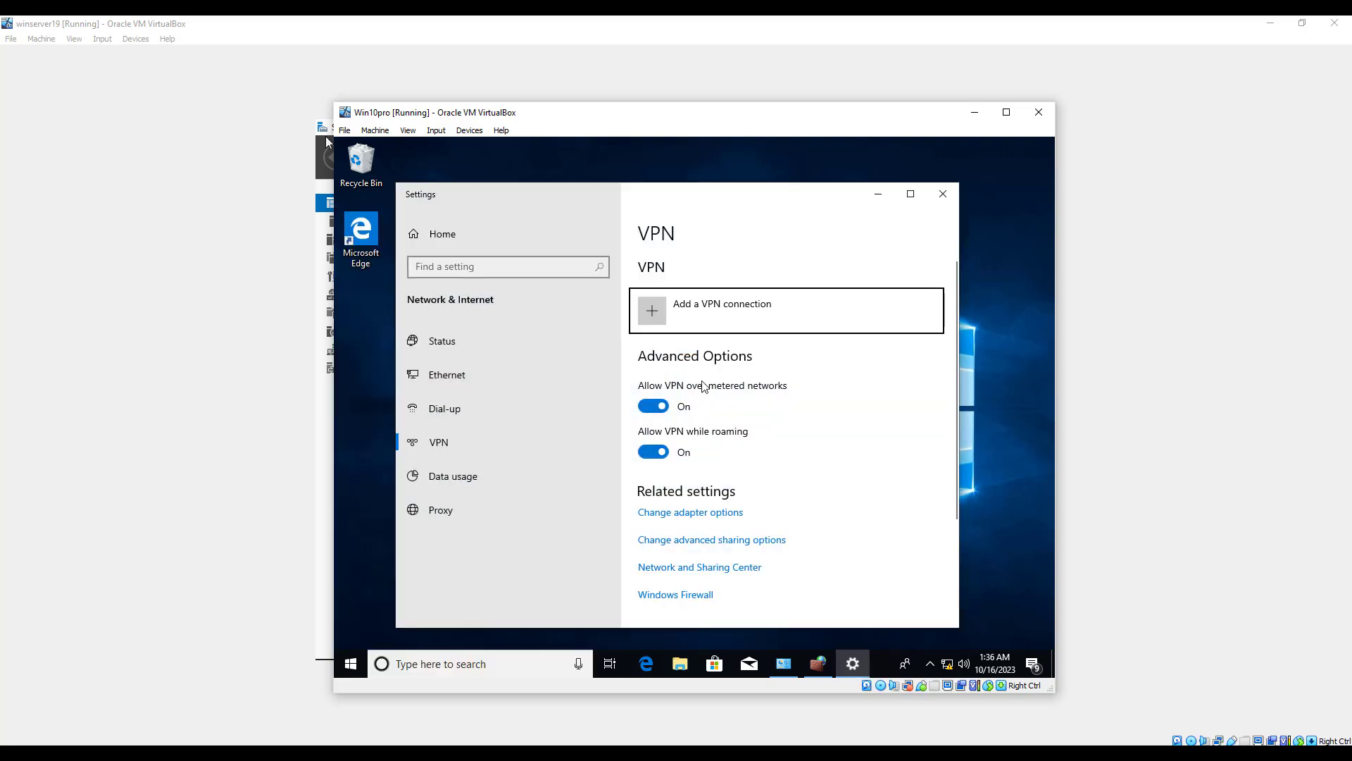
# Start a new VPN connection with Windows (built-in) as the provider and name it JA_VPN.
pyautogui.click(703, 320)
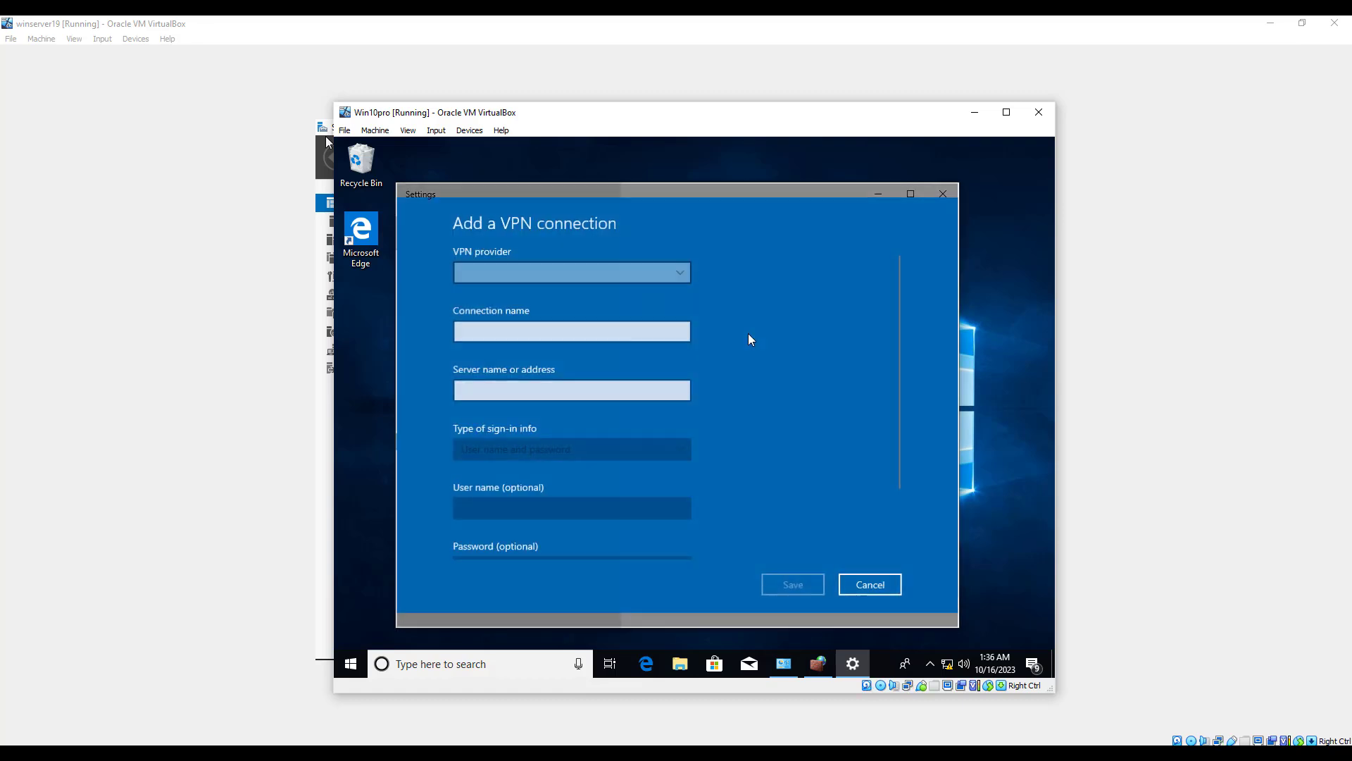
pyautogui.click(555, 269)
pyautogui.click(575, 271)
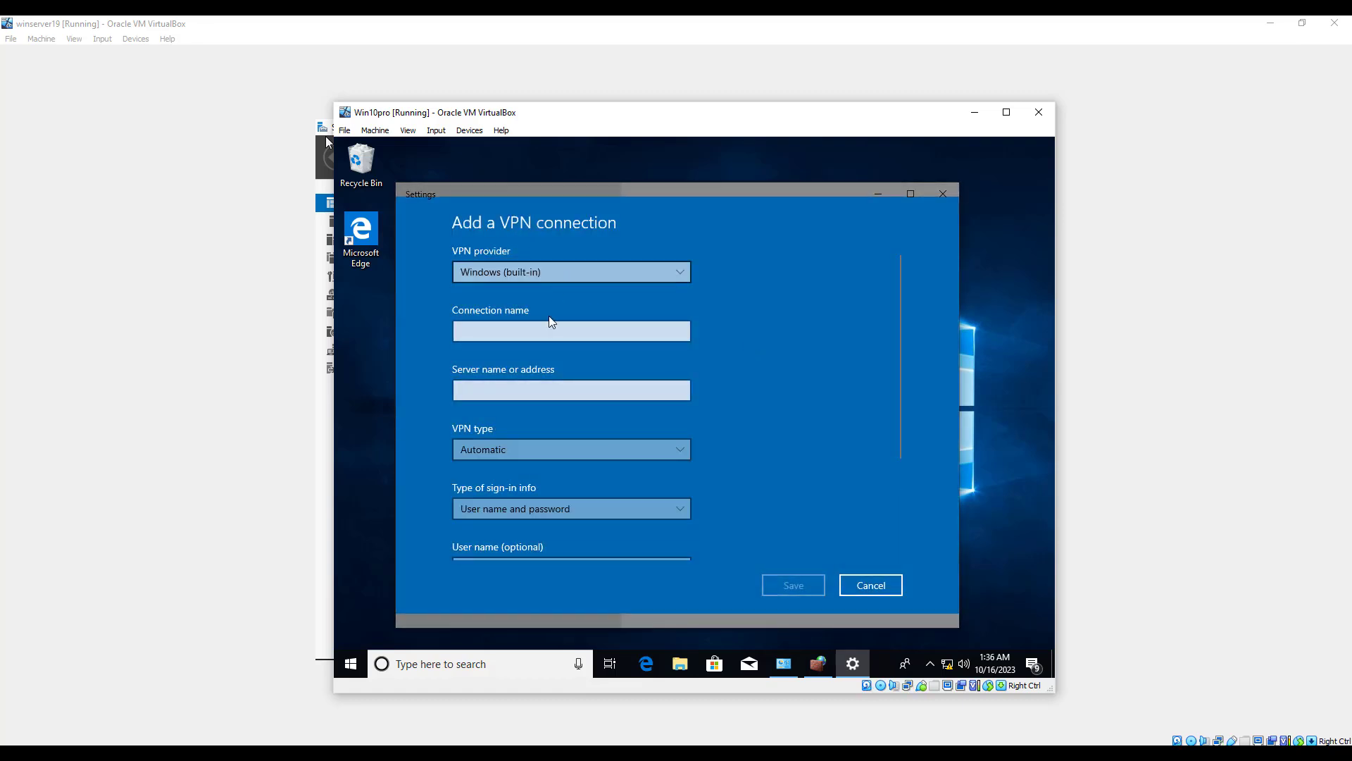
pyautogui.click(554, 335)
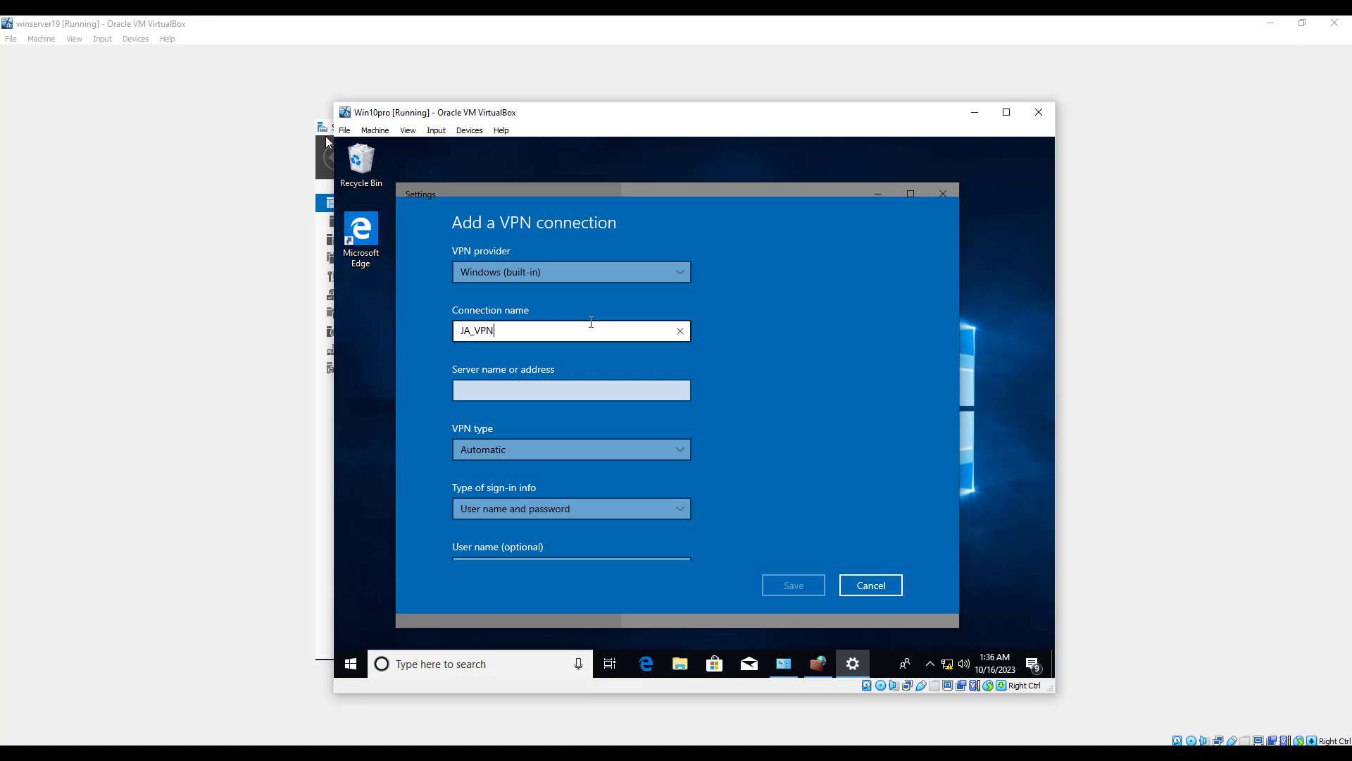
# Set the server address to 192.168.0.1 and the VPN type to Point to Point Tunneling Protocol (PPTP), and save the connection.
pyautogui.click(481, 395)
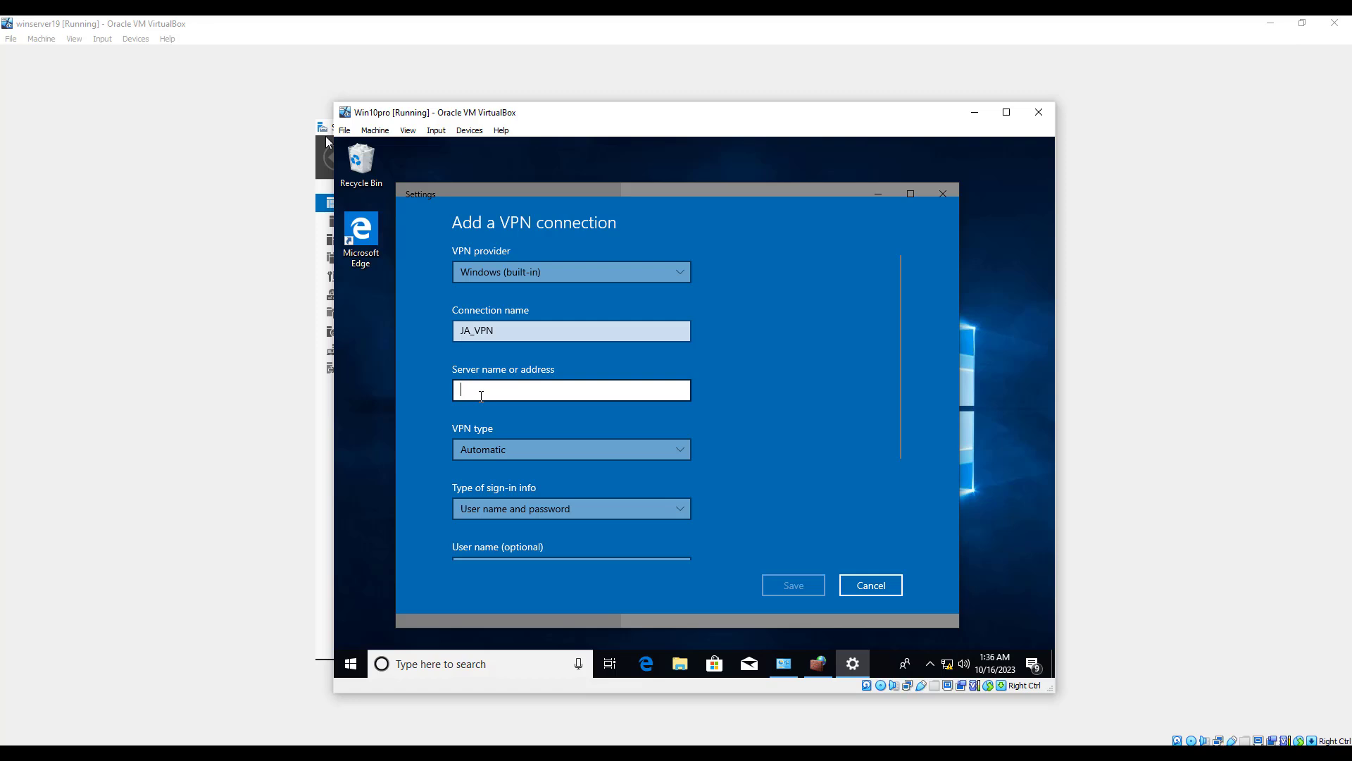
pyautogui.write('192.168.0.1')
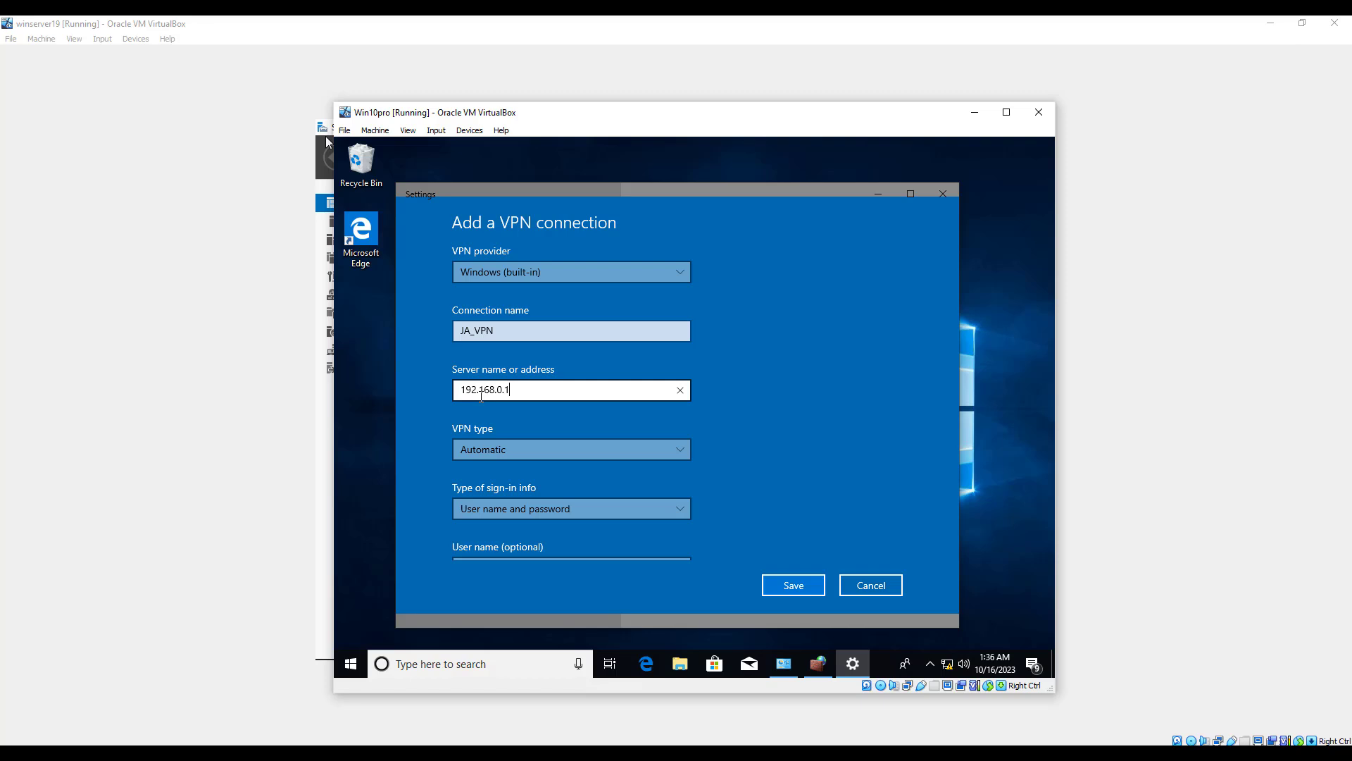
pyautogui.click(574, 448)
pyautogui.click(579, 473)
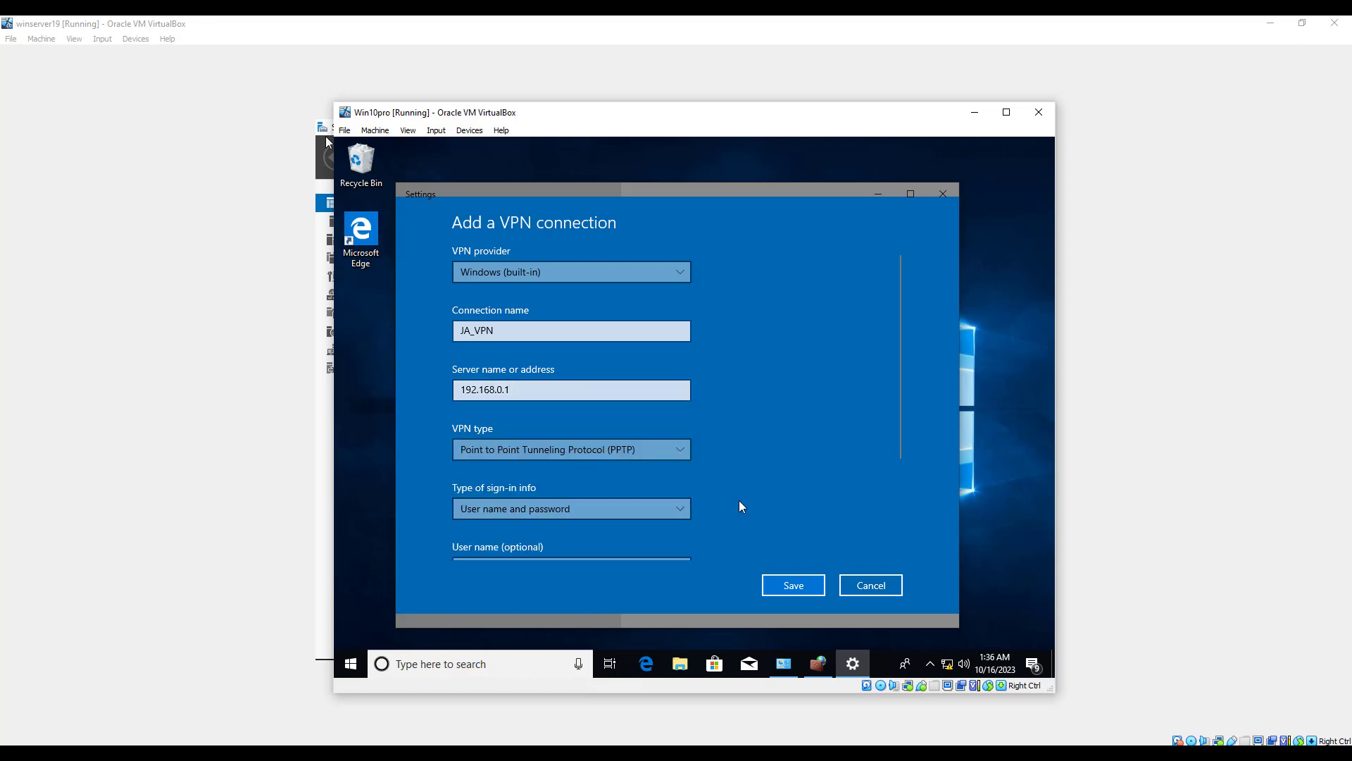
pyautogui.click(796, 585)
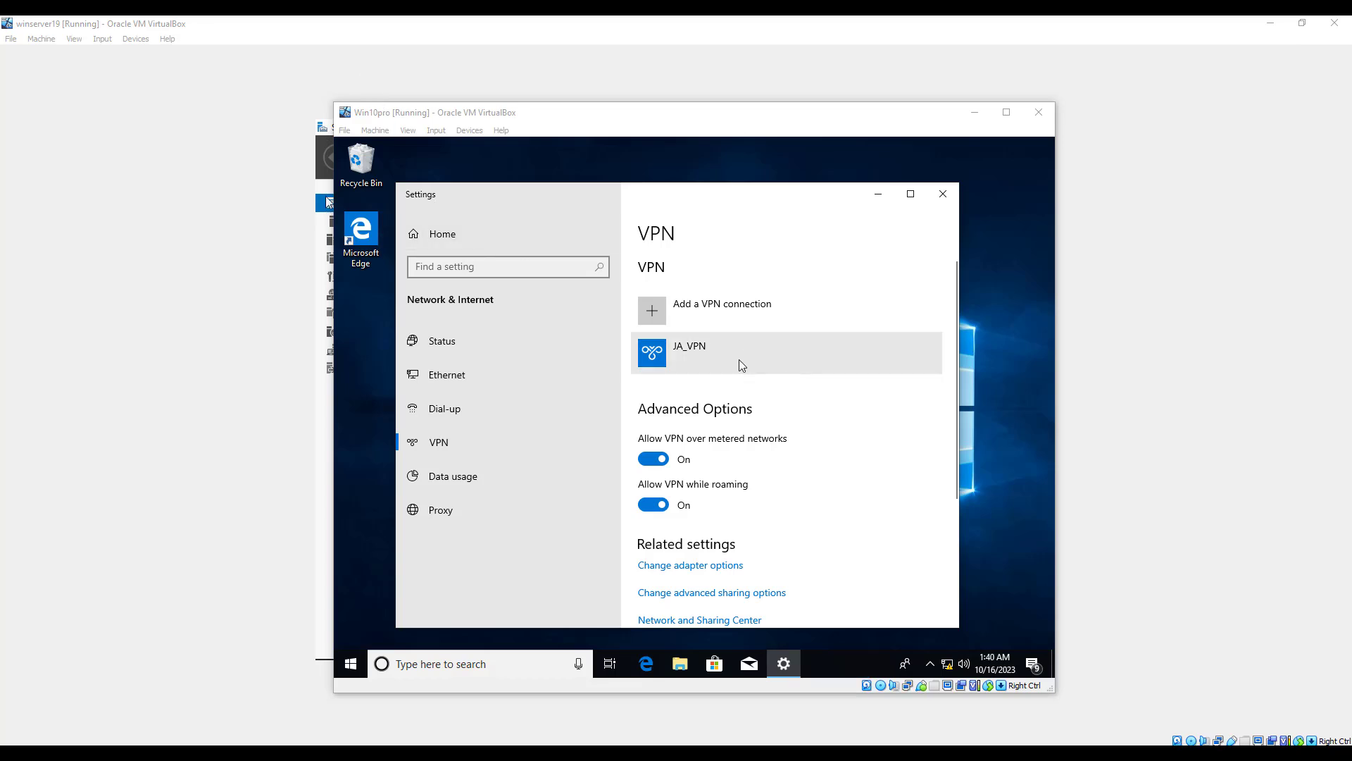
# Connect to JA_VPN, signing in as Administrator with the account password.
pyautogui.click(740, 359)
pyautogui.click(726, 399)
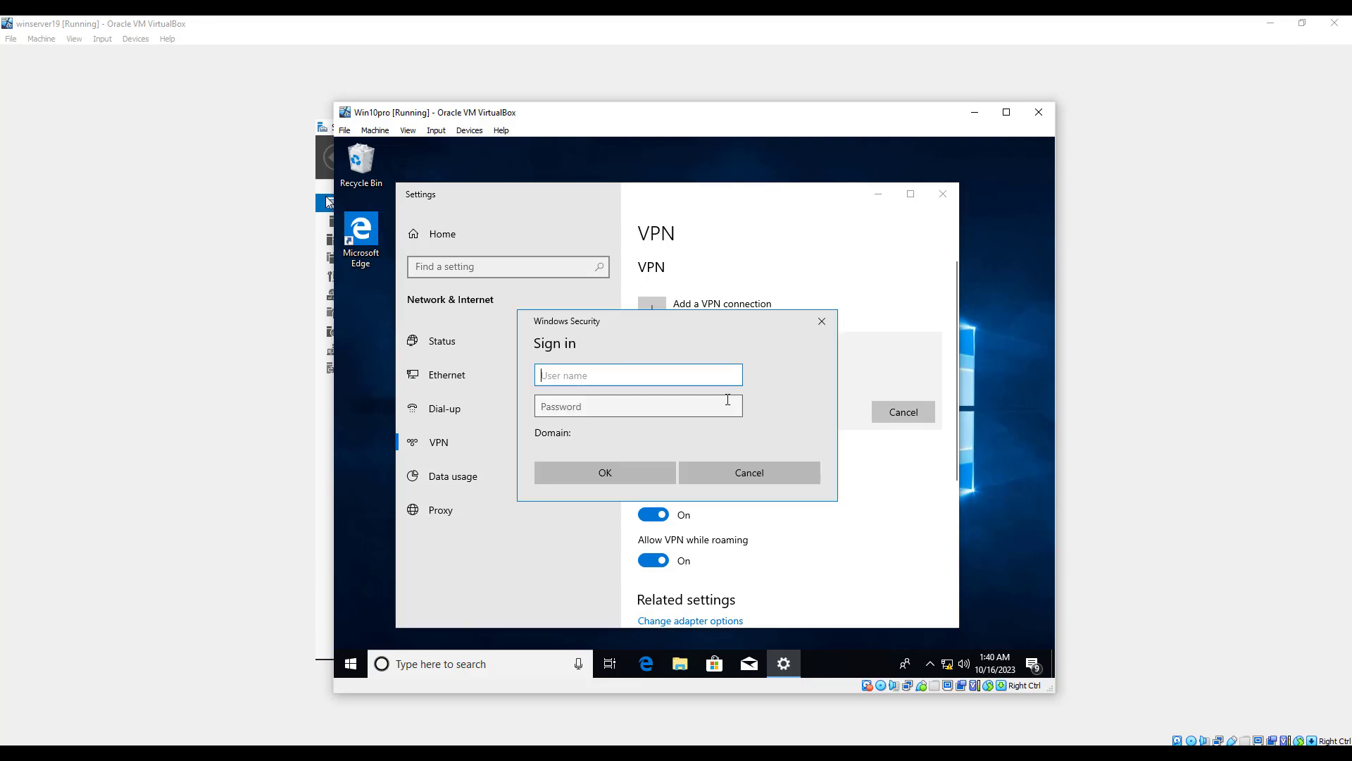
pyautogui.write('Administrator')
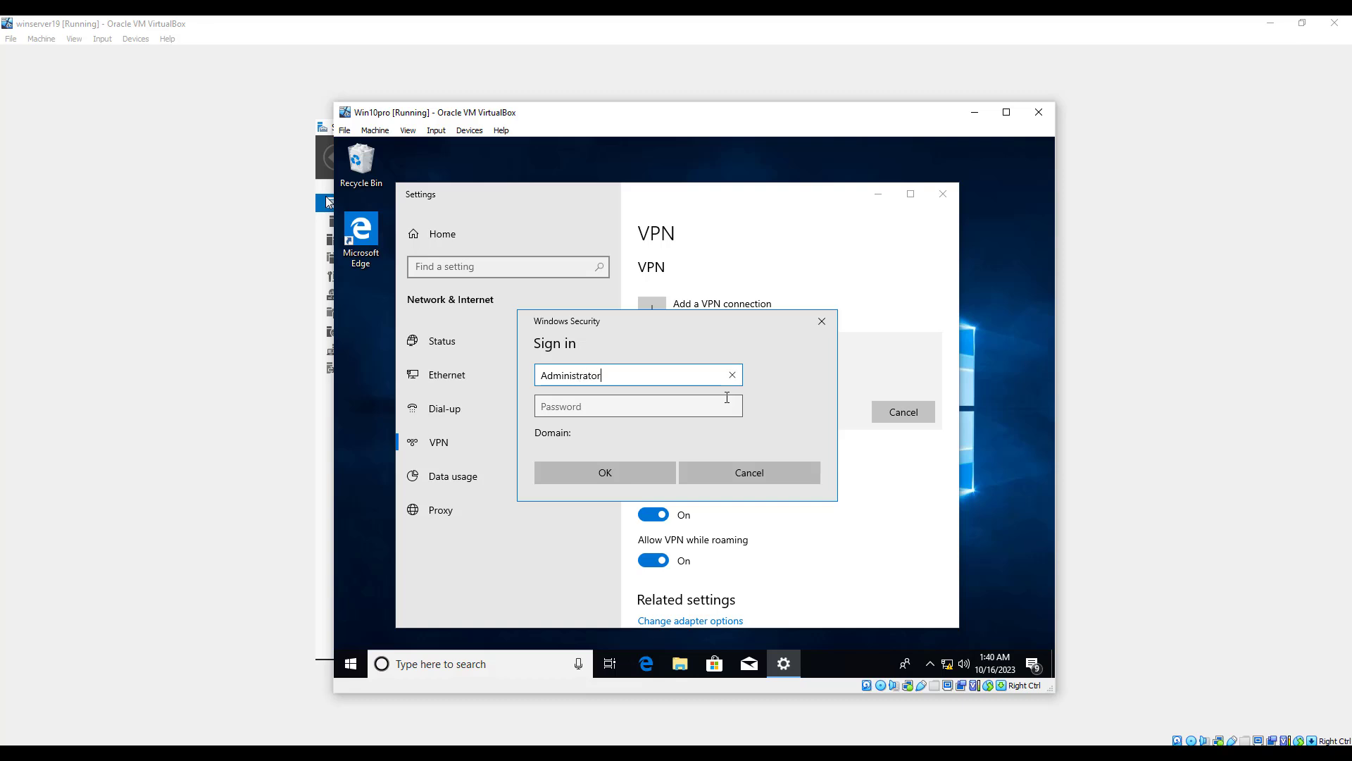
pyautogui.press('Tab')
pyautogui.write('P')
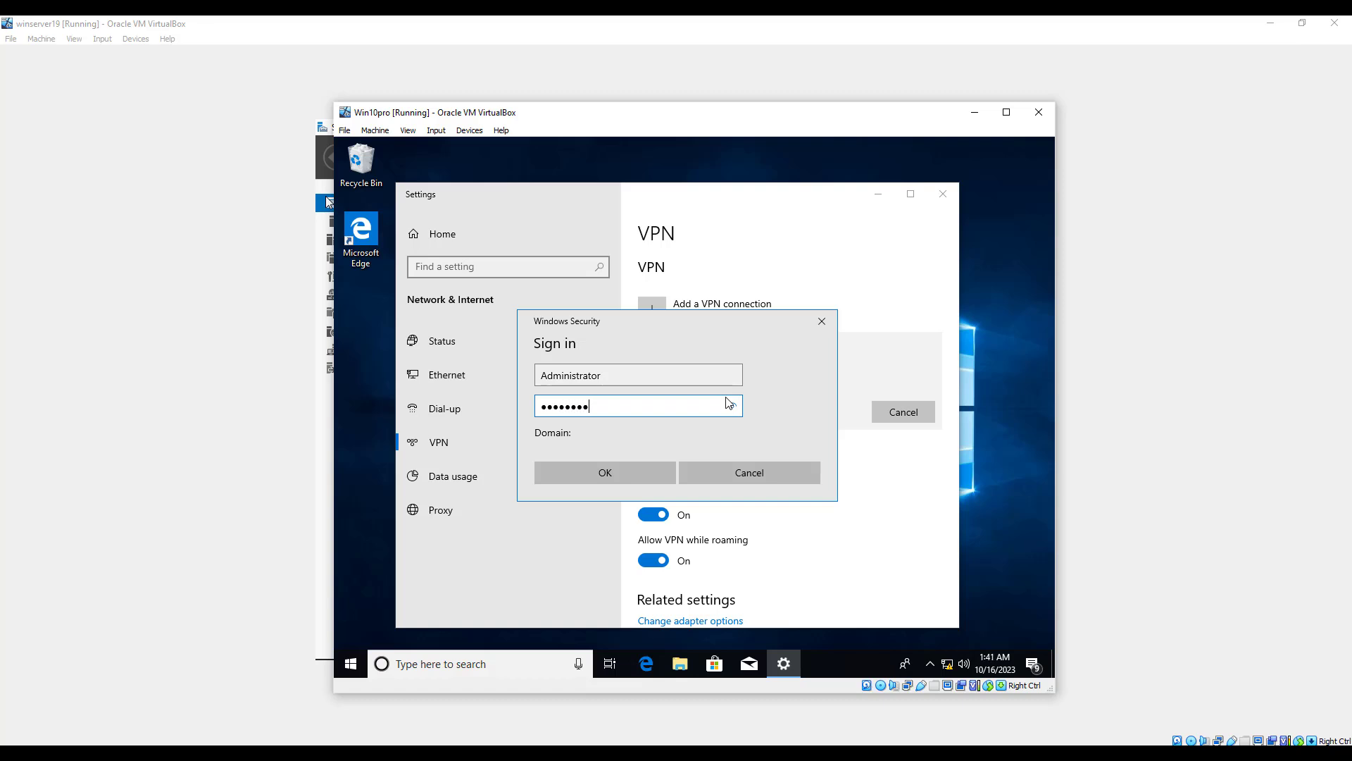
pyautogui.click(626, 476)
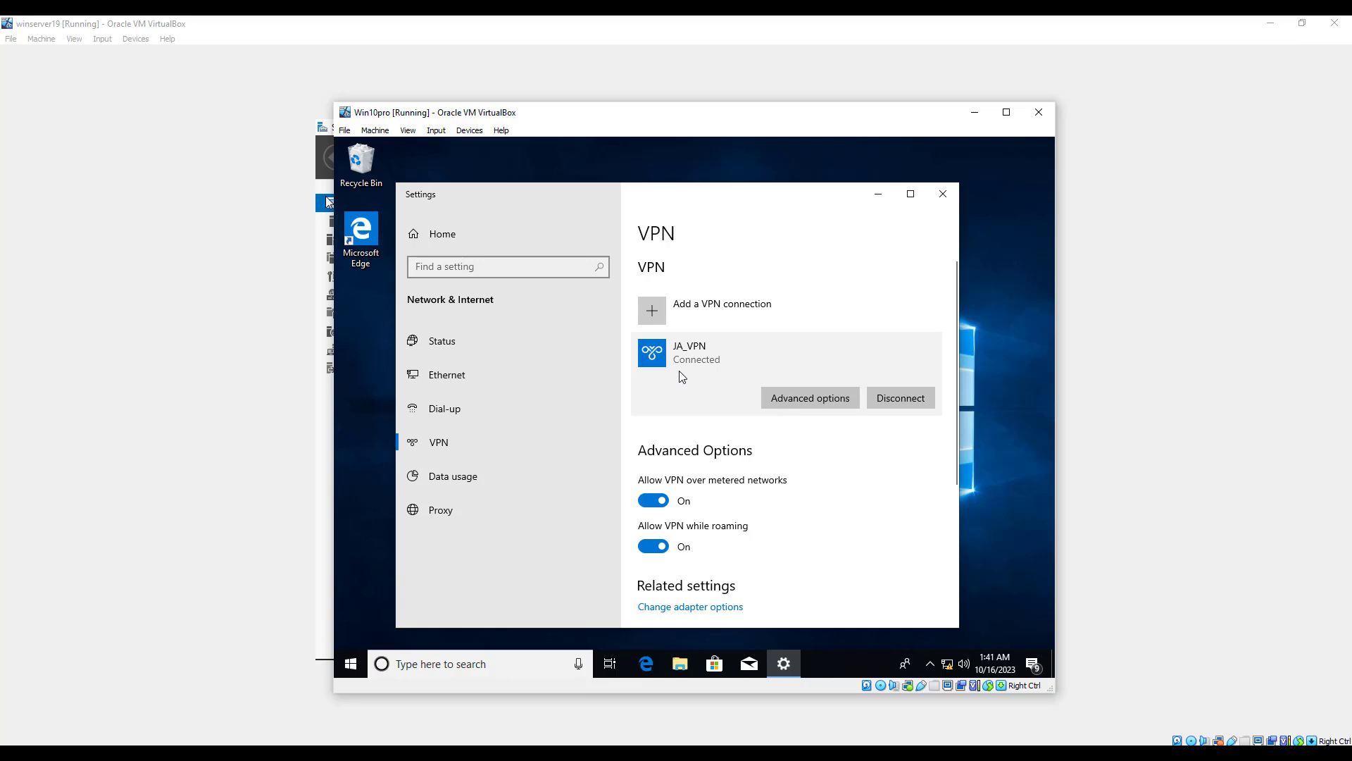
# Review the JA_VPN connection properties, return to the VPN page, and dismiss the virus protection notification.
pyautogui.click(784, 391)
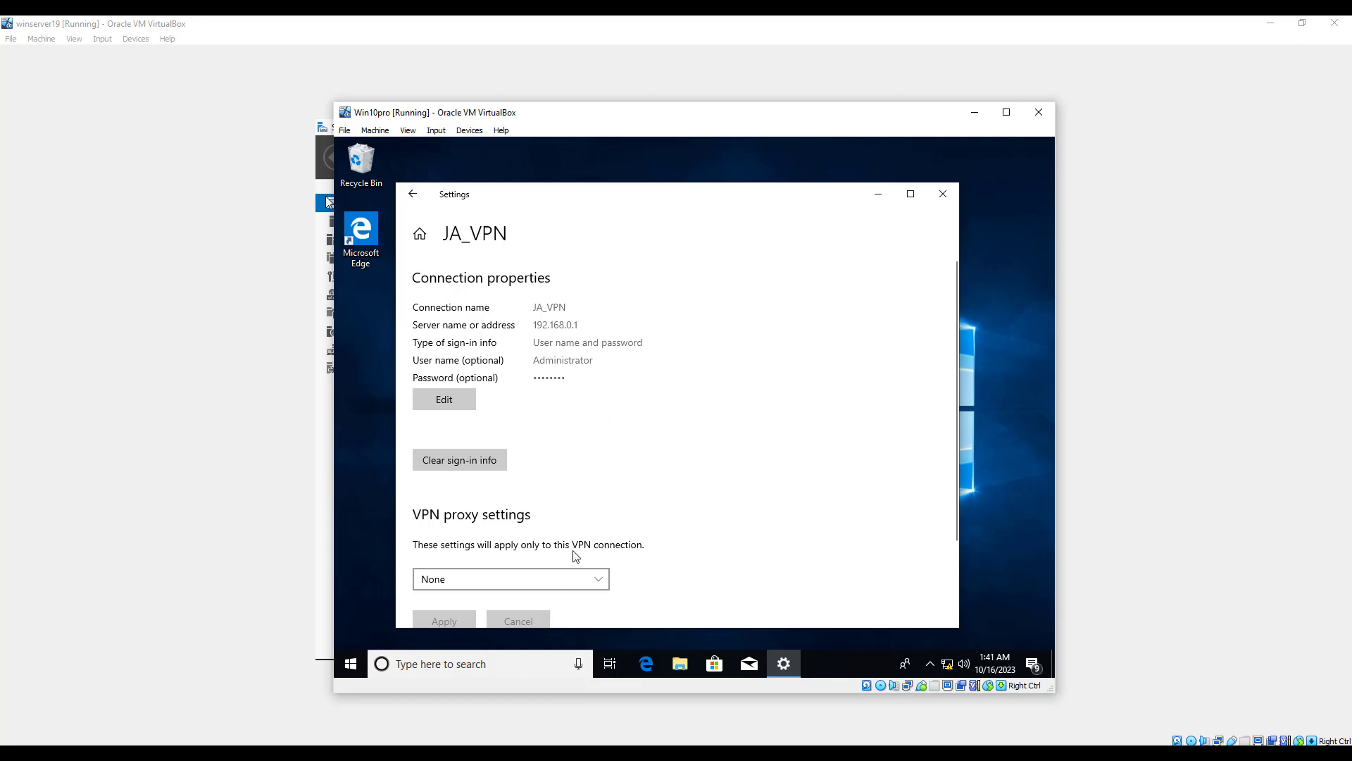
pyautogui.click(413, 194)
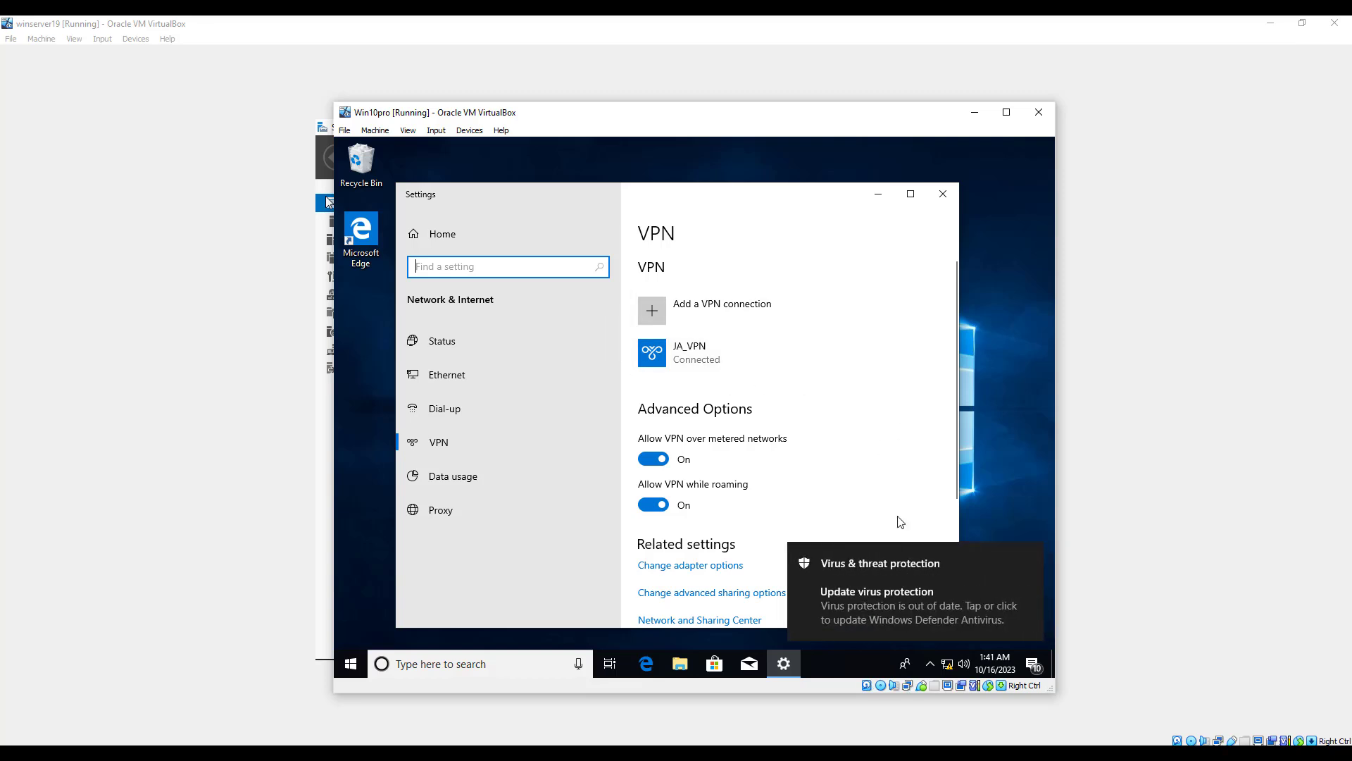
pyautogui.click(1033, 555)
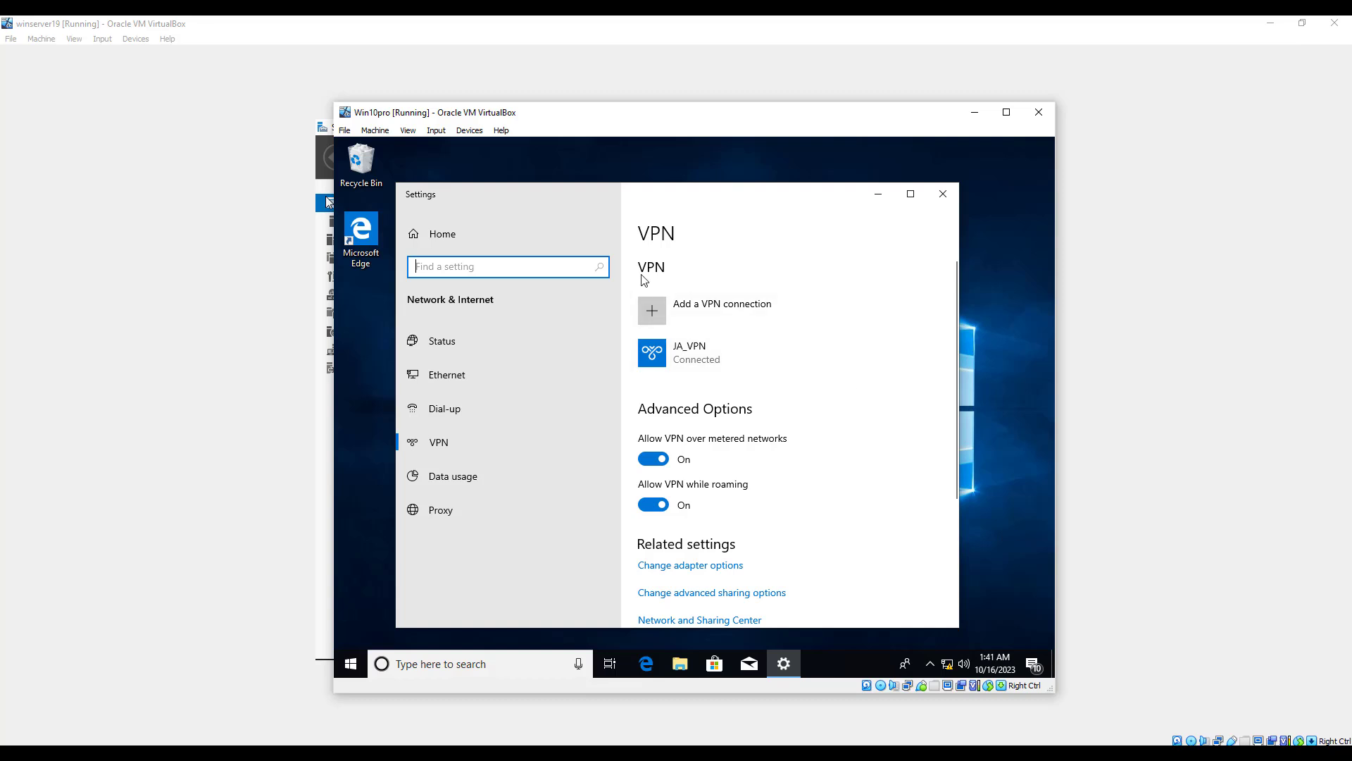